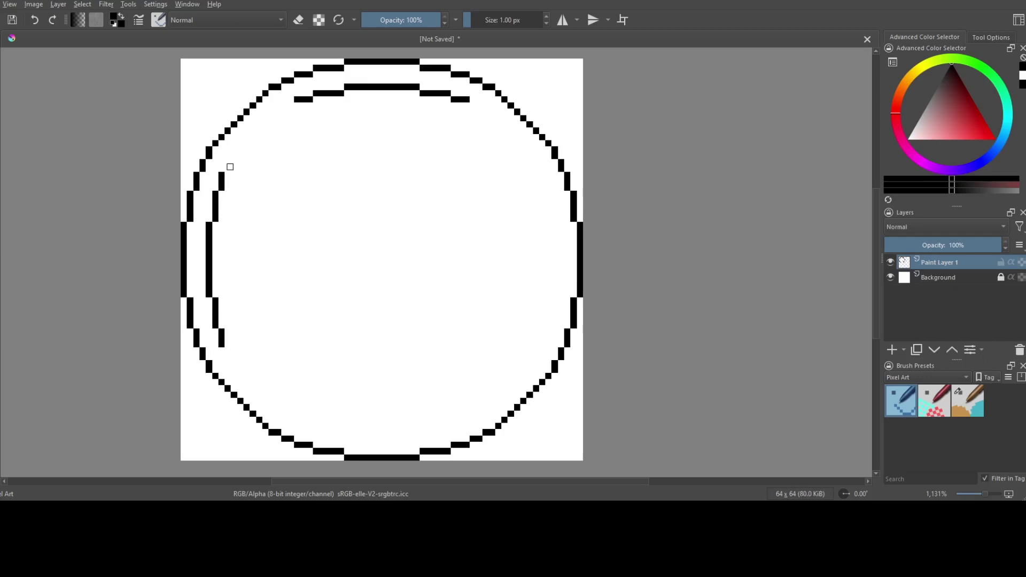
Draw a stretch of the inner ring's pixels, undoing a stray stroke.
scroll(242, 148, down, 1)
scroll(482, 133, up, 1)
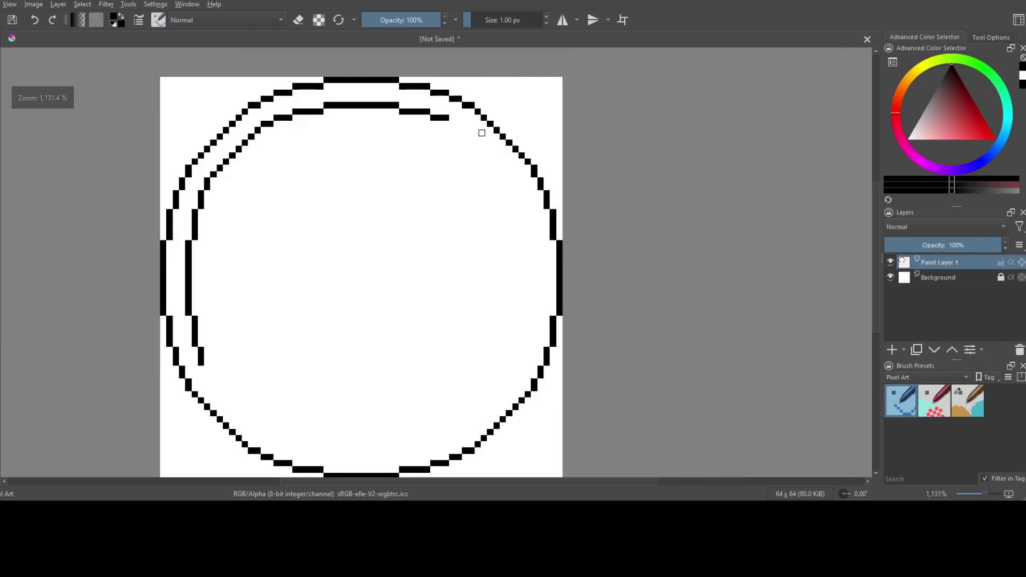
scroll(208, 370, up, 1)
drag(344, 458, 344, 433)
key(x)
key(x)
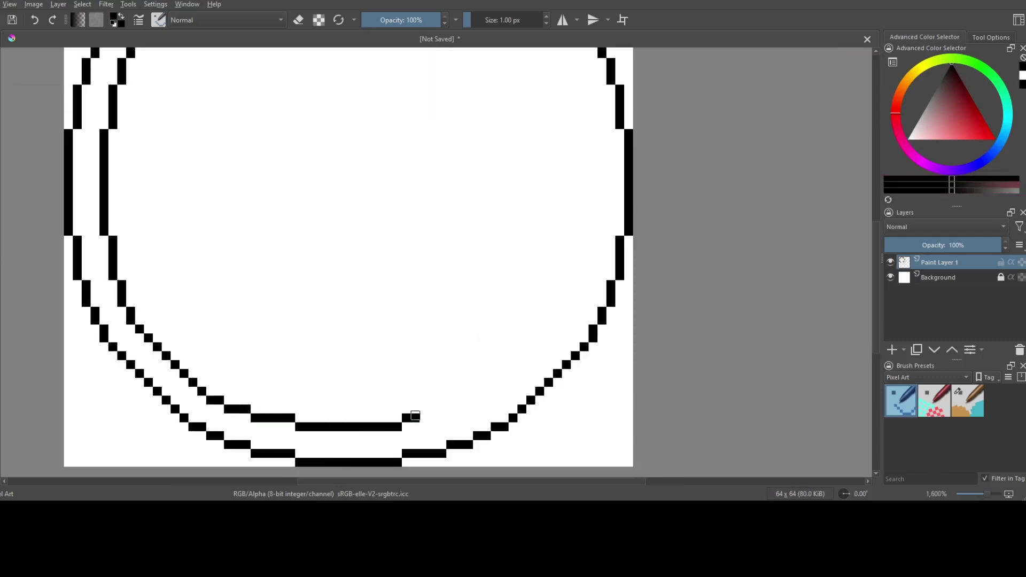
Draw the lower arc of the inner ring, undoing the extra line pixels.
scroll(480, 401, down, 1)
scroll(558, 305, up, 1)
key(x)
mouse_move(538, 262)
mouse_down()
mouse_move(570, 261)
mouse_move(543, 261)
mouse_up()
key(x)
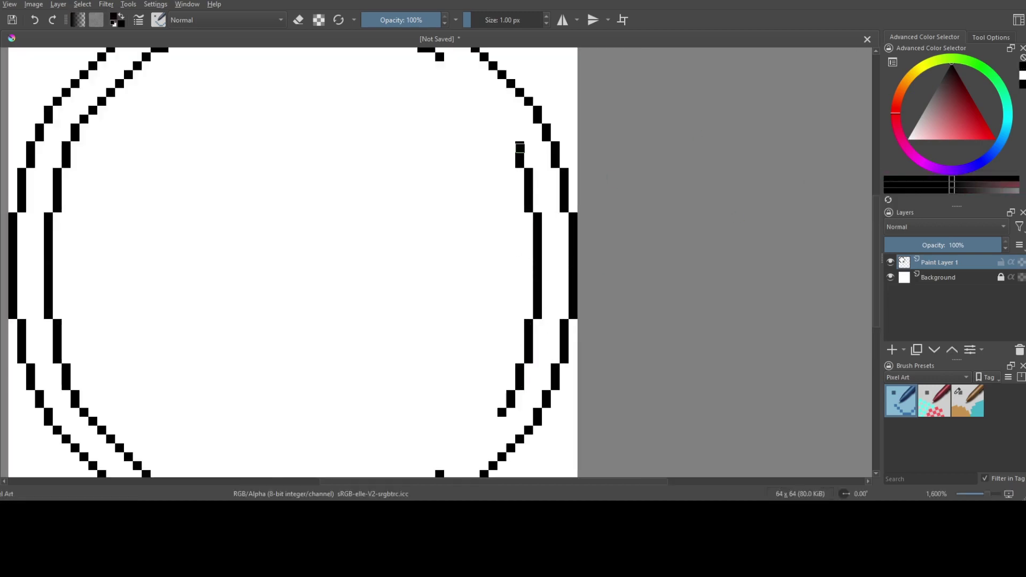
scroll(469, 447, down, 3)
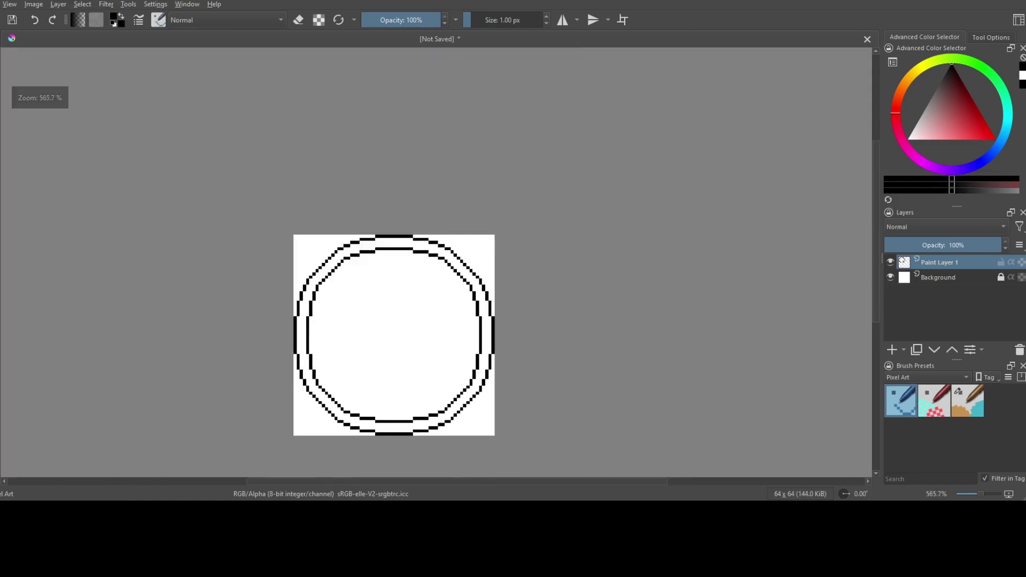
scroll(416, 334, up, 2)
scroll(469, 258, down, 1)
Switch the brush to Erase blend mode.
key(e)
scroll(551, 170, up, 2)
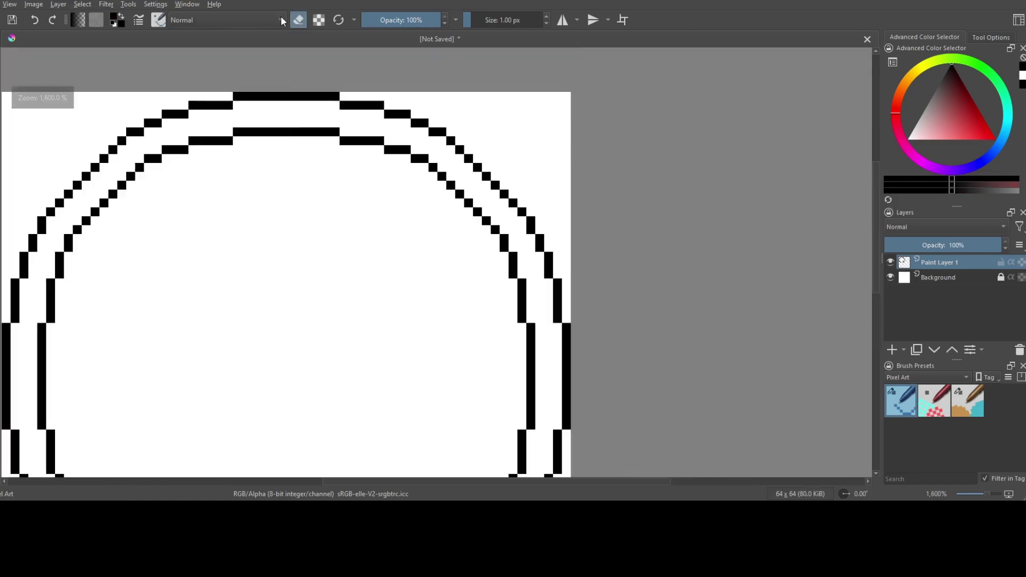
click(228, 20)
key(Escape)
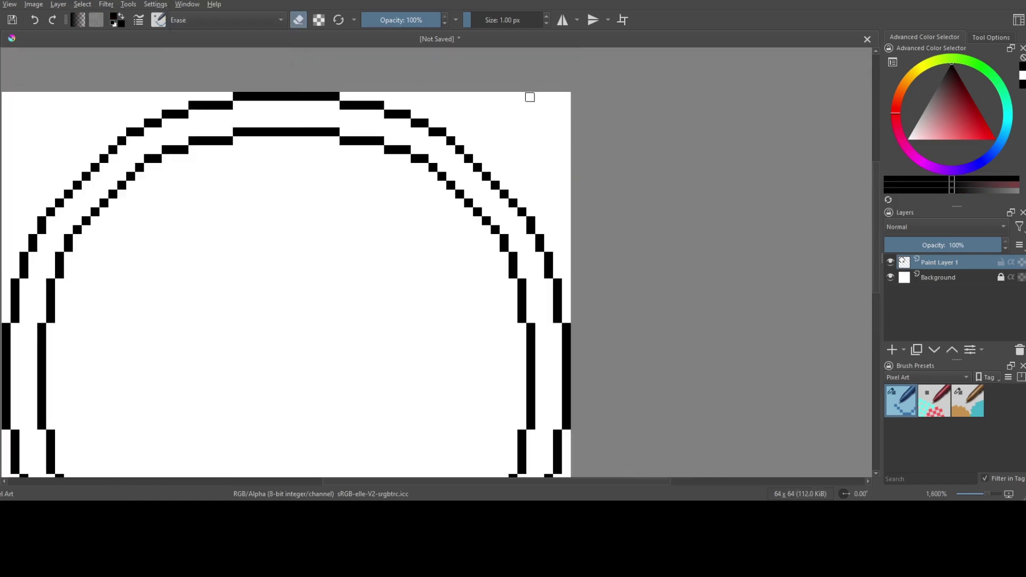
Delete the white Background layer.
scroll(482, 214, down, 2)
click(938, 277)
right_click(1019, 348)
click(898, 344)
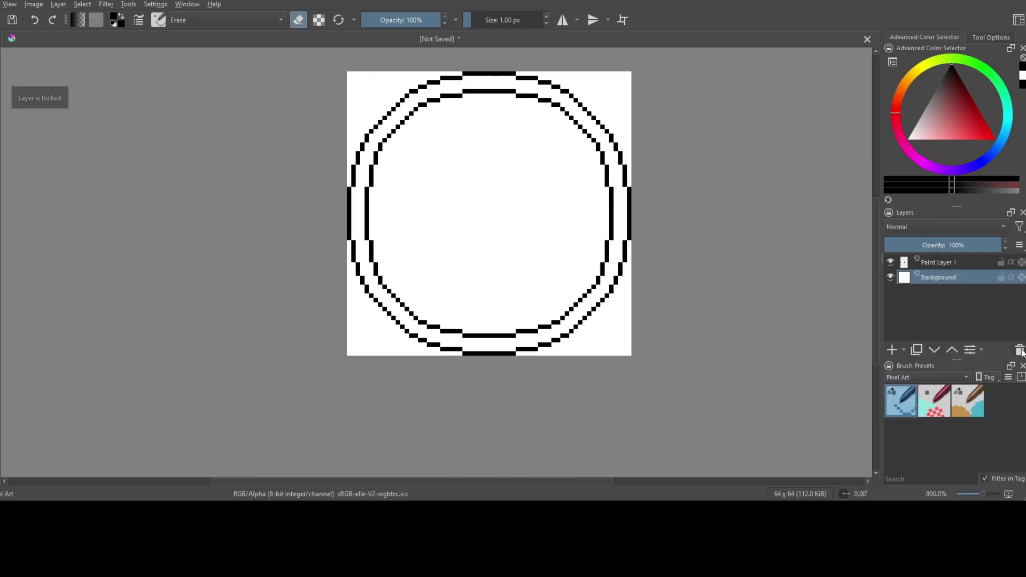
Erase the leftover white pixels inside the ring on Paint Layer 1.
scroll(498, 218, up, 1)
scroll(520, 265, down, 1)
scroll(593, 269, up, 1)
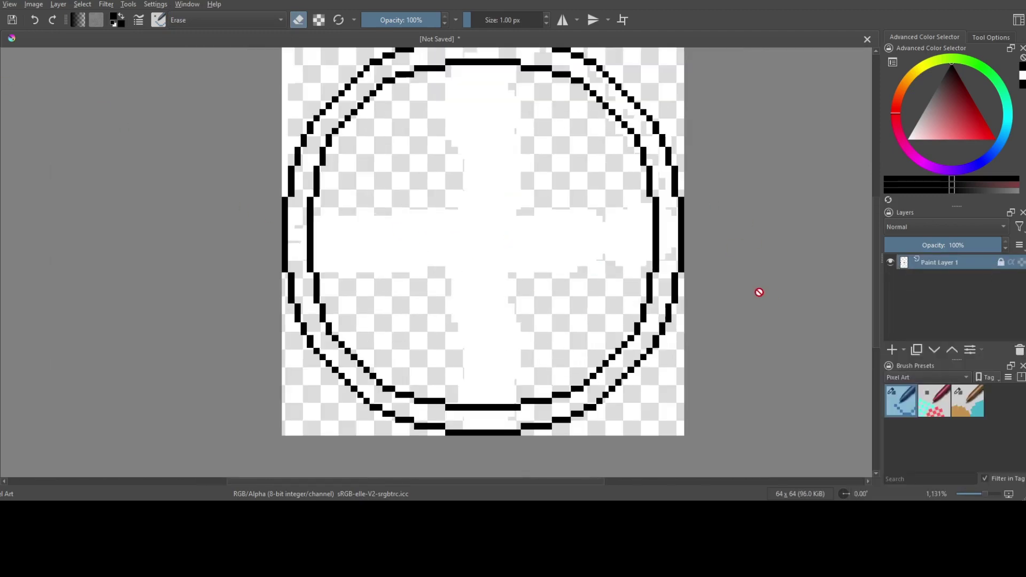
drag(467, 126, 505, 176)
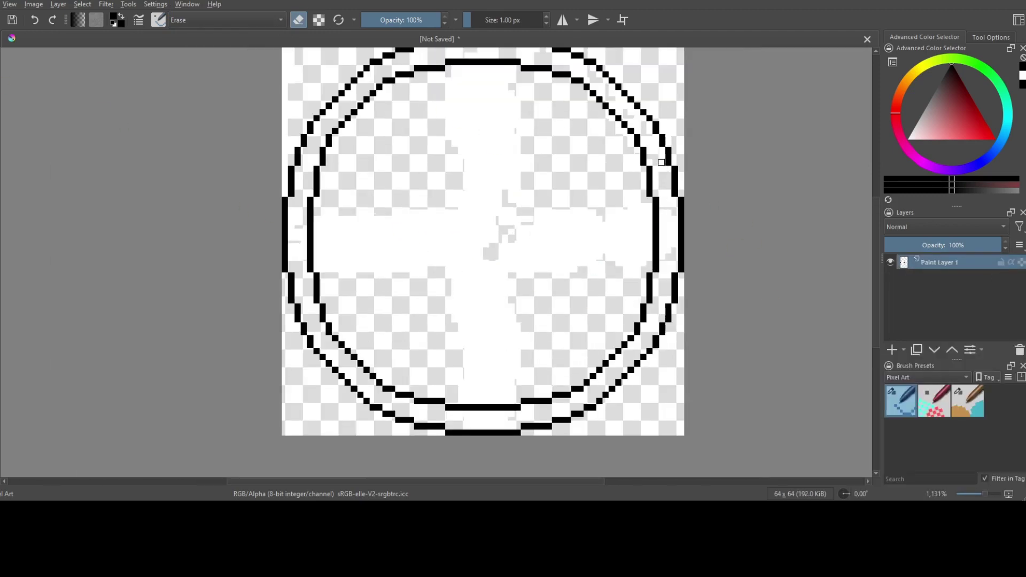
scroll(661, 162, up, 5)
scroll(394, 232, down, 6)
scroll(488, 231, up, 1)
scroll(278, 263, down, 3)
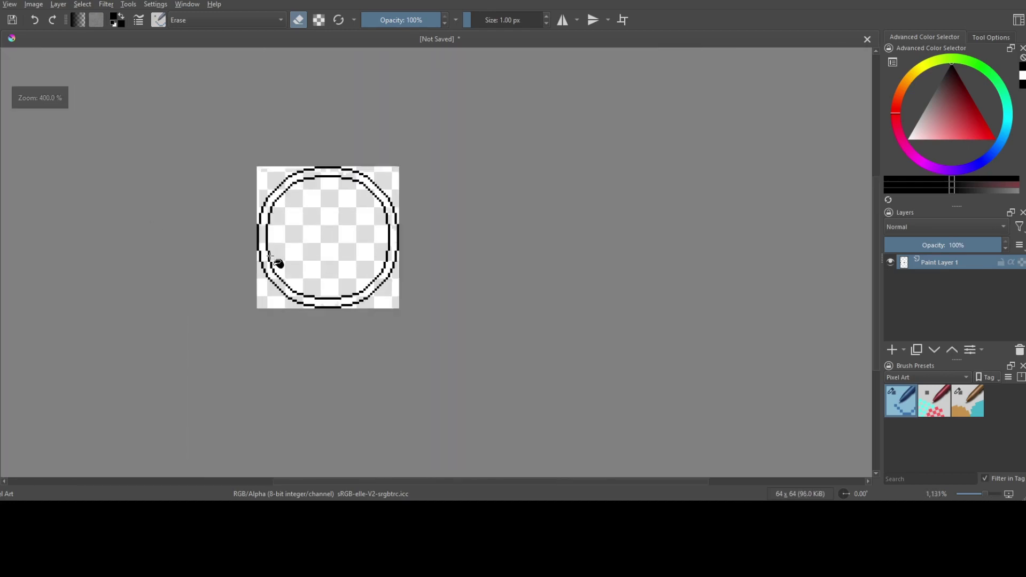
Set the brush blend mode back to Normal.
scroll(278, 263, up, 1)
scroll(297, 237, up, 5)
scroll(245, 178, down, 2)
scroll(291, 213, down, 3)
click(254, 20)
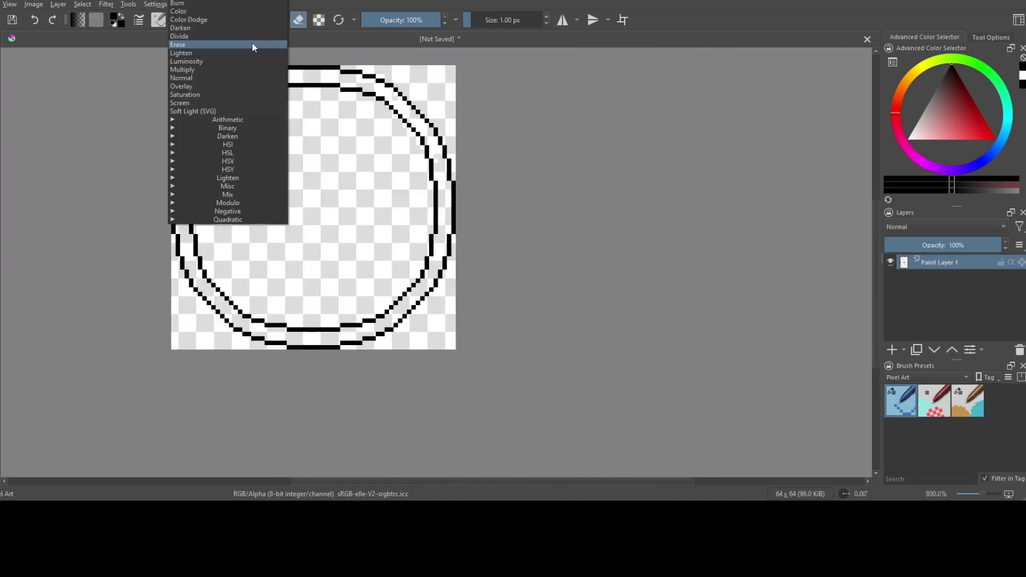
key(Escape)
scroll(332, 235, up, 1)
Add Paint Layer 2 and paint grey along the band's left and top arcs.
key(Insert)
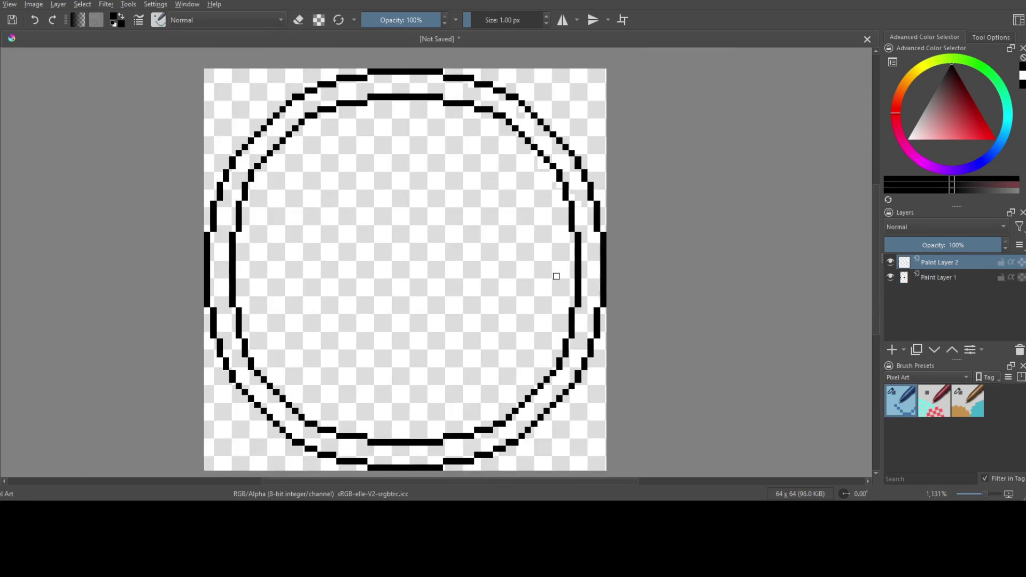
click(929, 96)
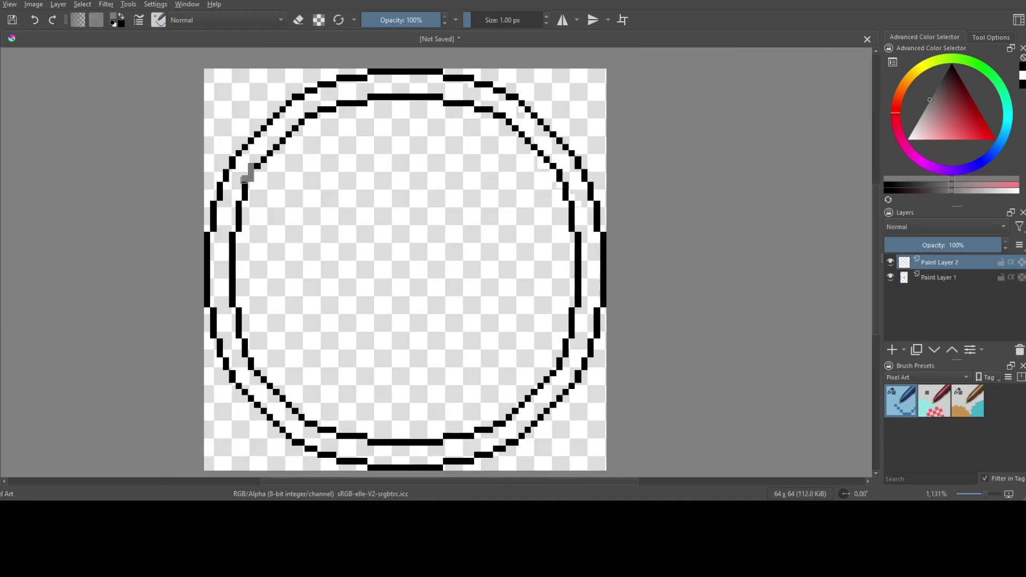
scroll(210, 304, up, 1)
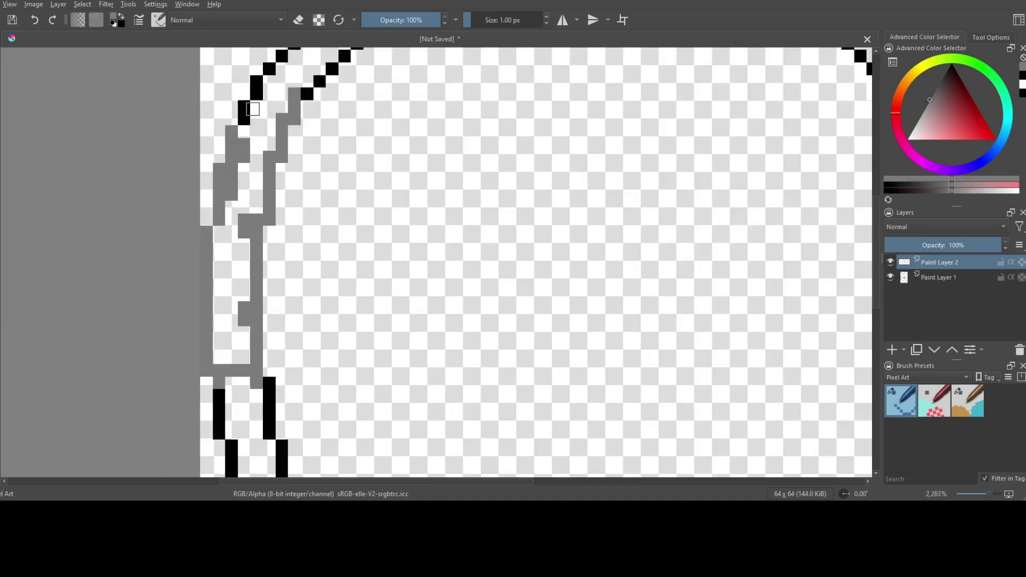
scroll(242, 132, up, 1)
drag(209, 176, 241, 132)
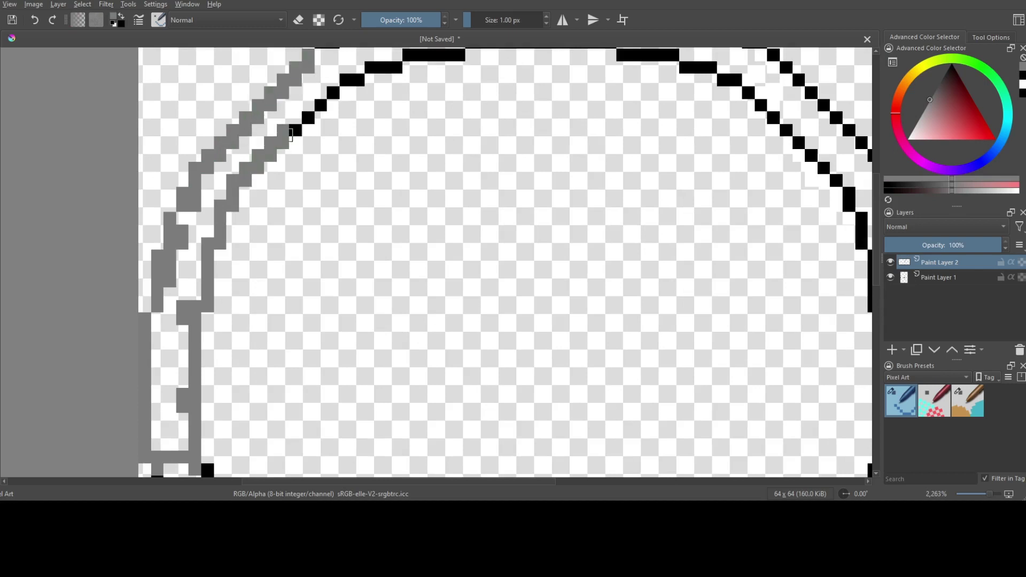
scroll(345, 75, up, 1)
drag(161, 208, 764, 217)
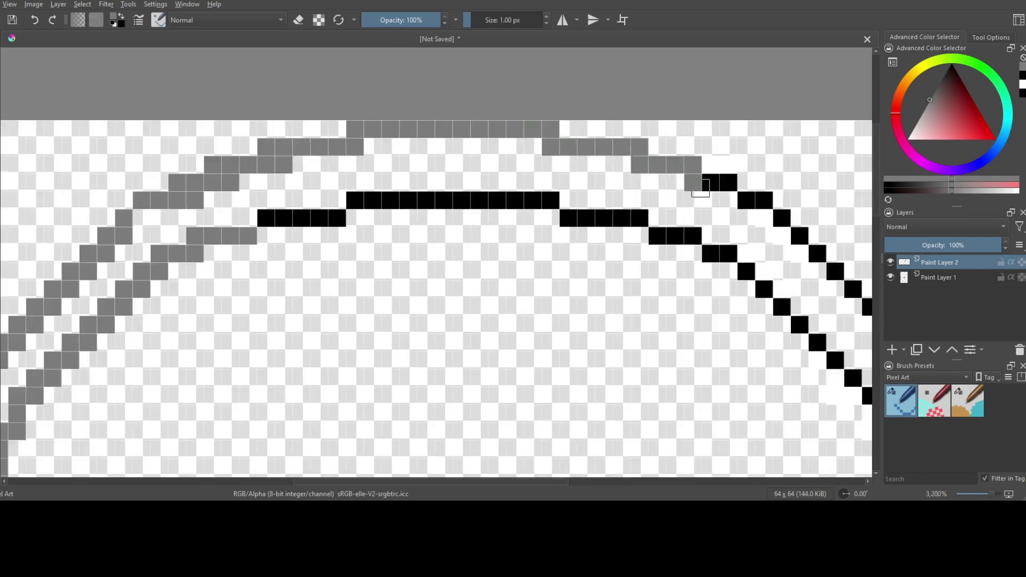
Merge the grey band layer down into the ring layer and restore Normal painting.
click(224, 20)
click(178, 44)
scroll(772, 163, down, 5)
scroll(802, 163, up, 1)
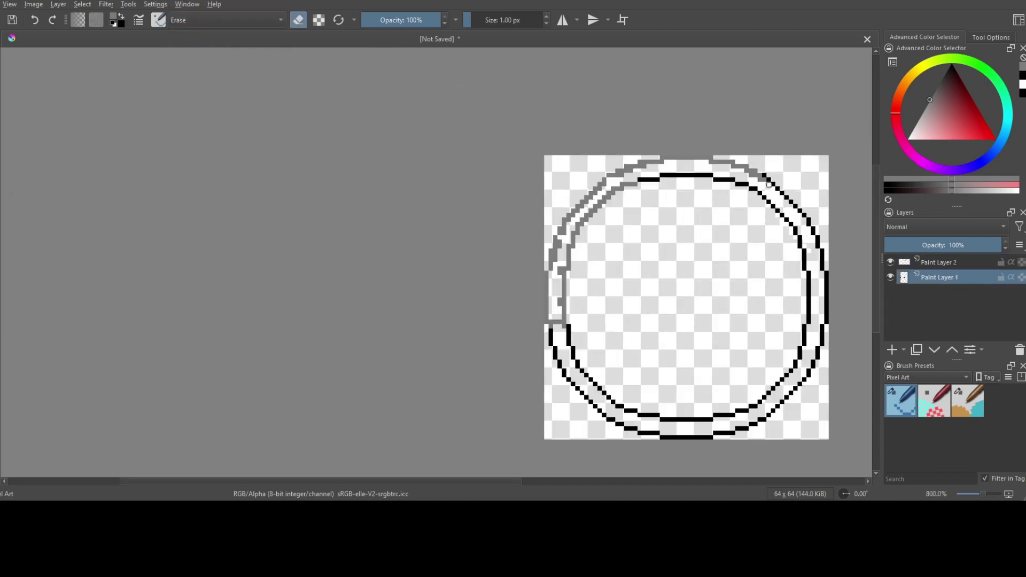
right_click(930, 262)
click(225, 20)
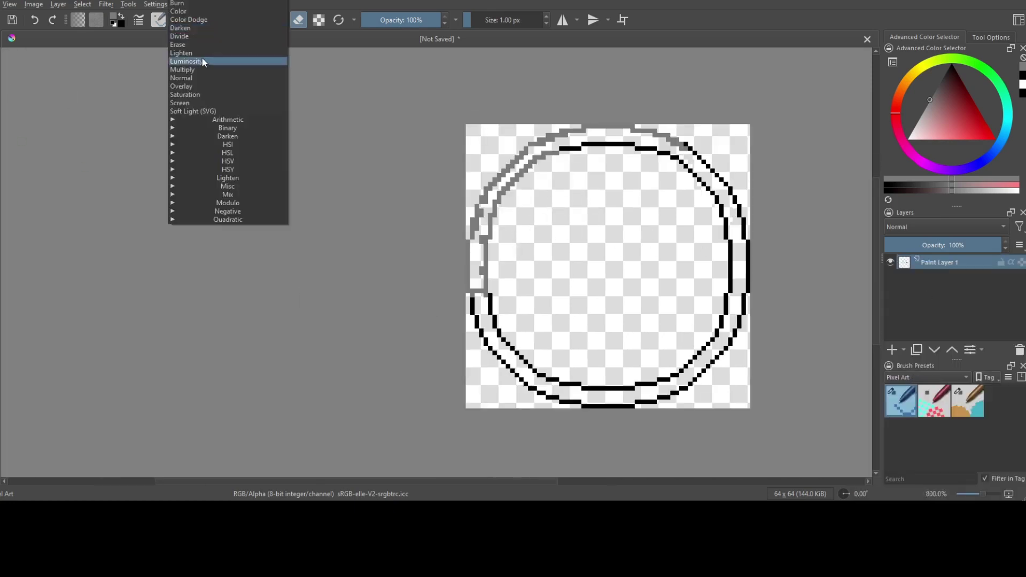
click(201, 62)
click(581, 401)
Brush grey over the inner and outer black outline pixels all around the ring.
scroll(582, 401, up, 3)
drag(266, 128, 542, 420)
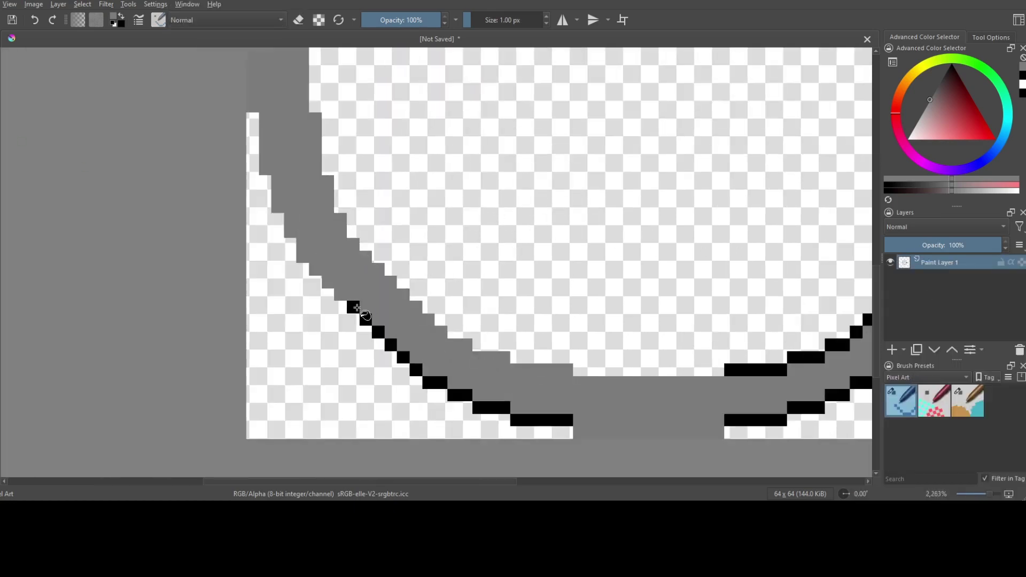
scroll(542, 421, down, 3)
scroll(360, 75, up, 2)
drag(278, 80, 359, 75)
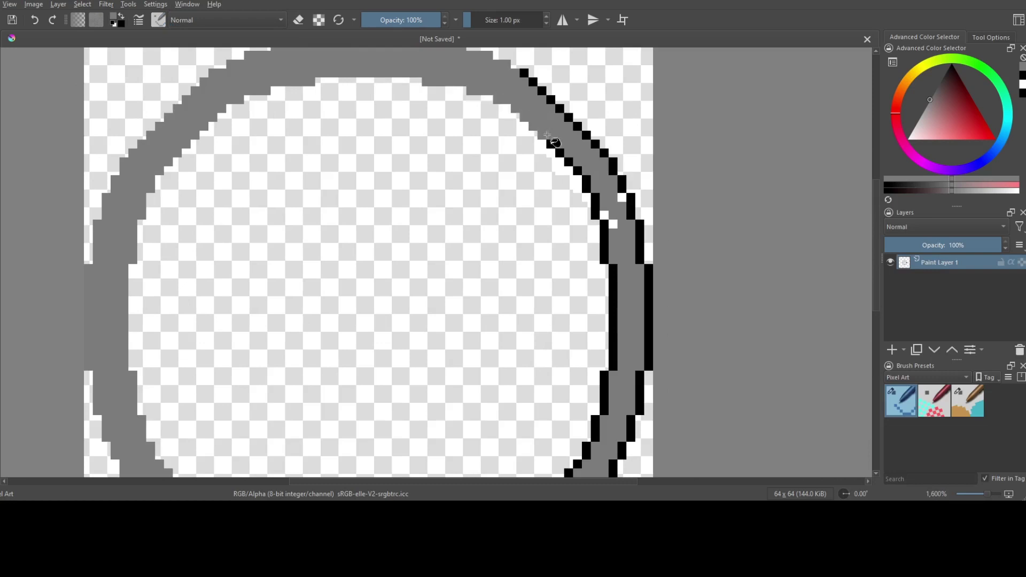
drag(617, 211, 602, 162)
drag(551, 102, 556, 111)
scroll(556, 110, down, 3)
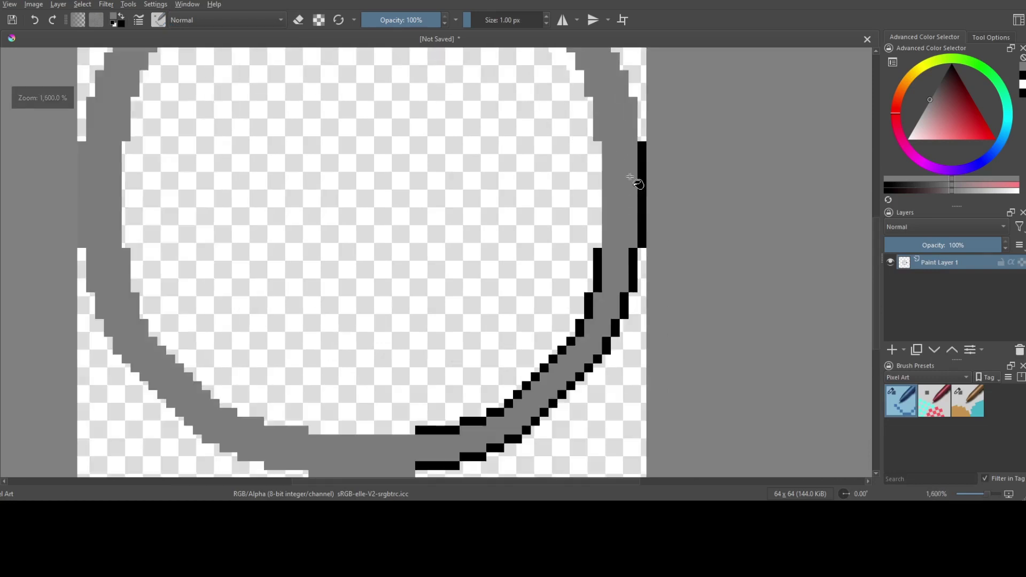
drag(633, 183, 575, 357)
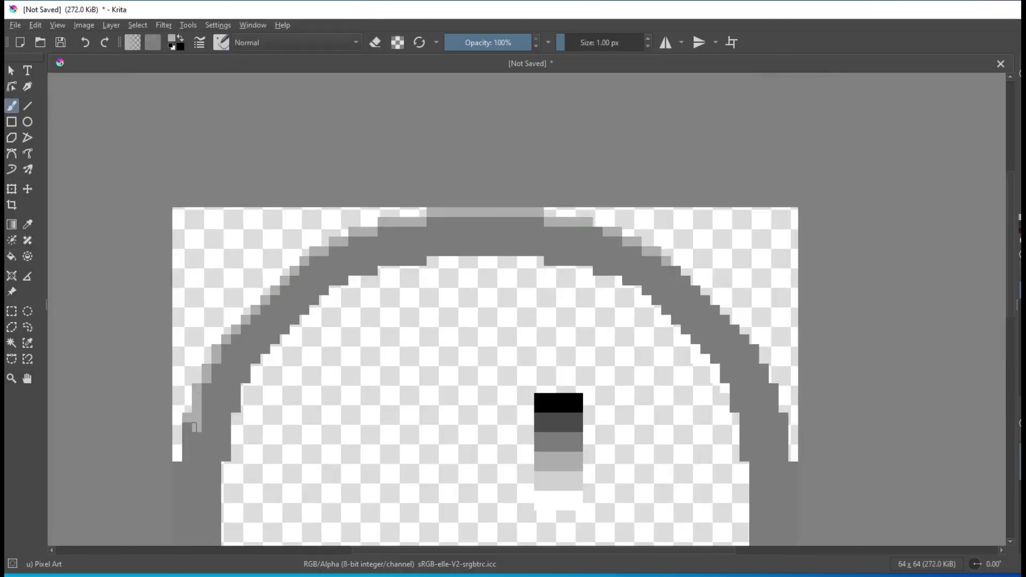
Paint a dark grey stroke along the ring's top inner edge.
scroll(194, 427, down, 3)
scroll(201, 522, up, 4)
scroll(381, 483, down, 1)
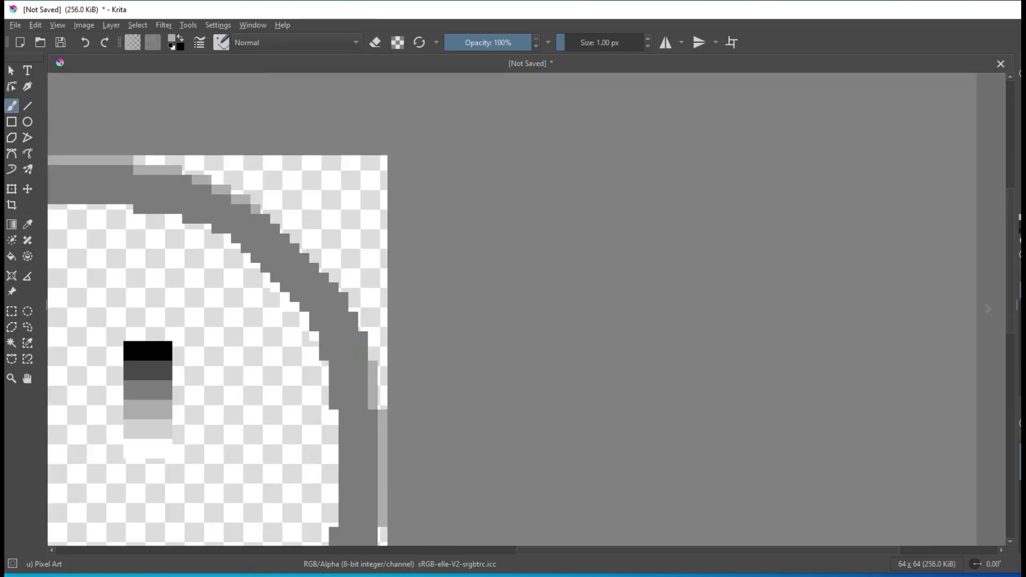
scroll(313, 290, up, 1)
scroll(365, 305, down, 6)
scroll(438, 263, up, 6)
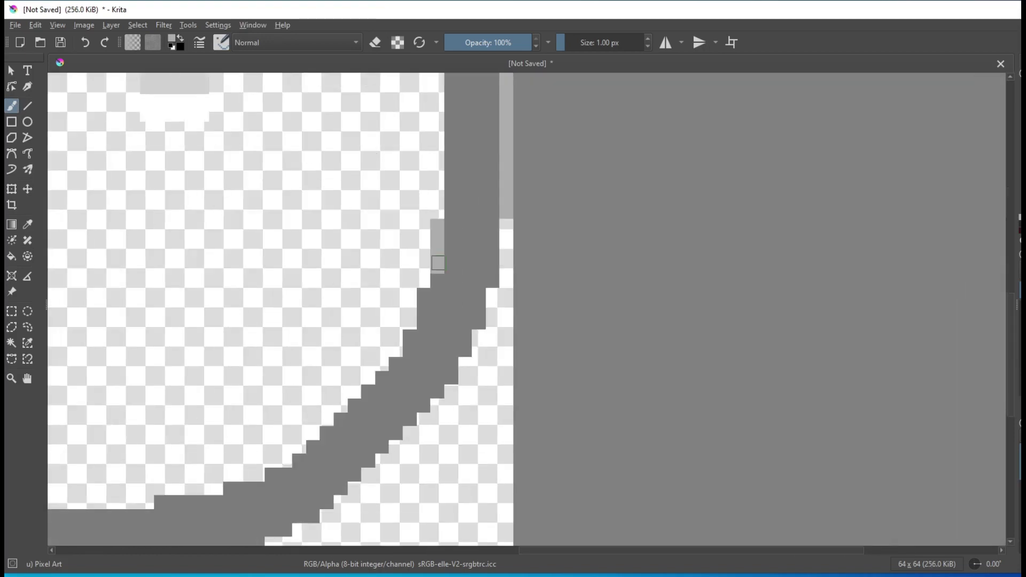
scroll(209, 502, up, 2)
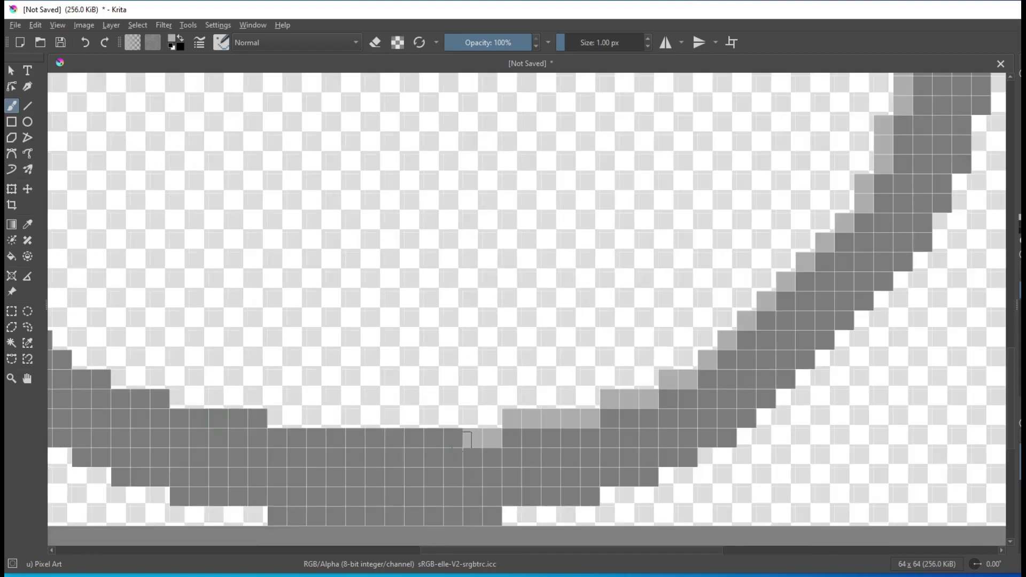
scroll(105, 244, down, 2)
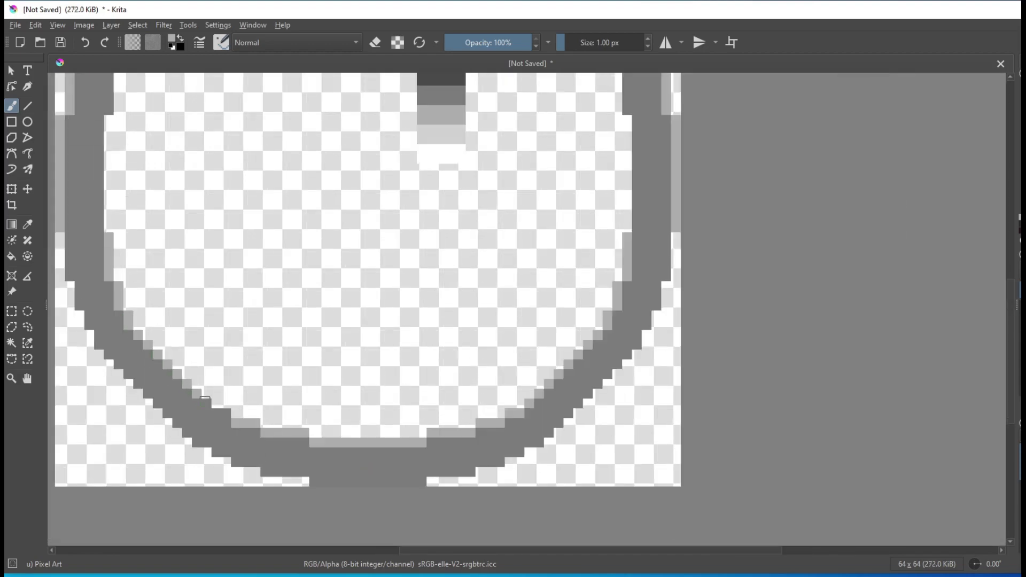
scroll(217, 319, up, 2)
scroll(218, 318, down, 3)
scroll(401, 278, up, 3)
drag(376, 272, 426, 278)
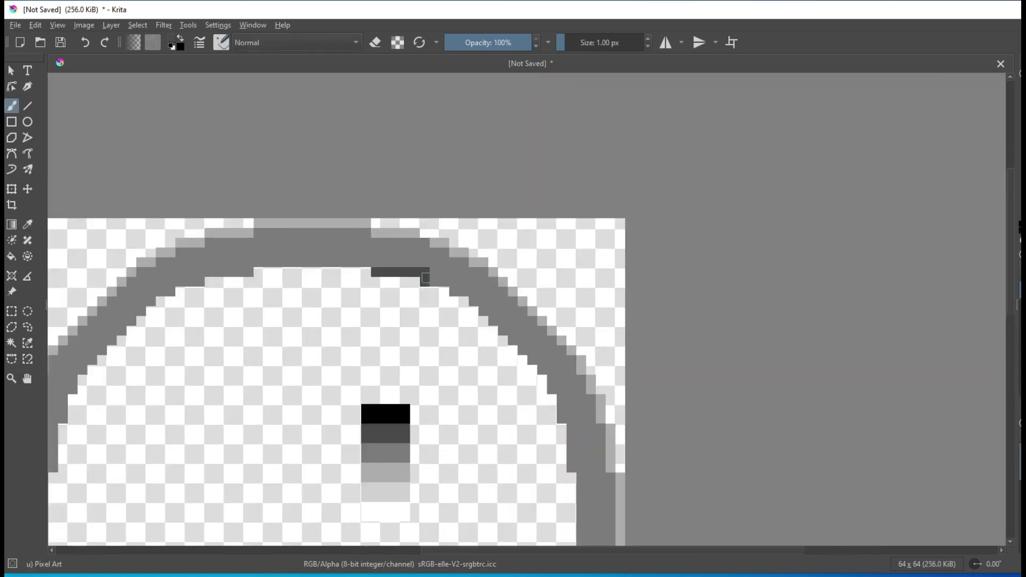
Draw a straight dark one-pixel line along the ring's inner right edge.
scroll(492, 263, down, 2)
scroll(493, 264, up, 2)
scroll(527, 298, up, 2)
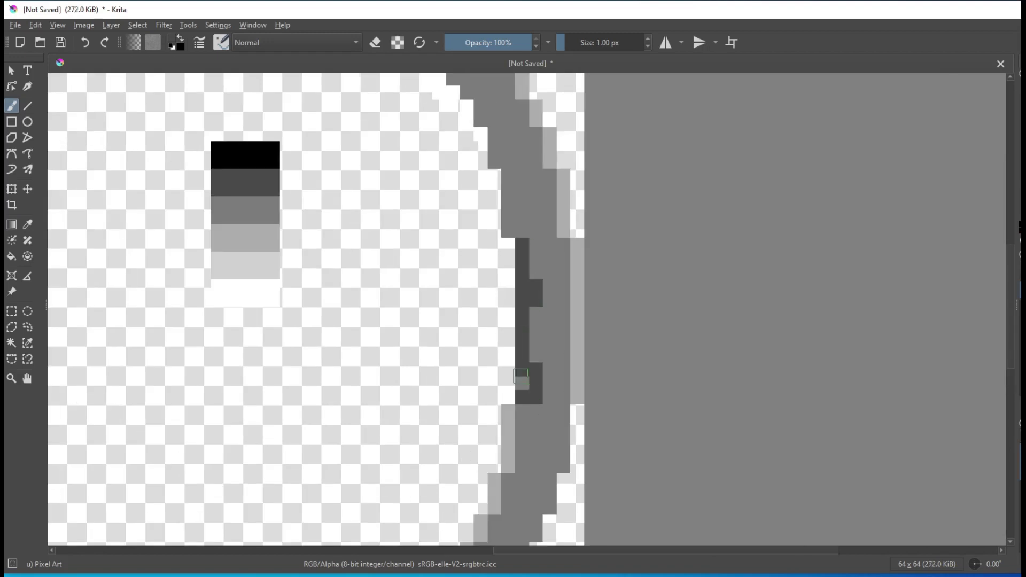
key(v)
drag(522, 245, 522, 398)
Draw a straight dark line along the top arc's inner edge.
scroll(535, 321, down, 2)
scroll(533, 420, up, 2)
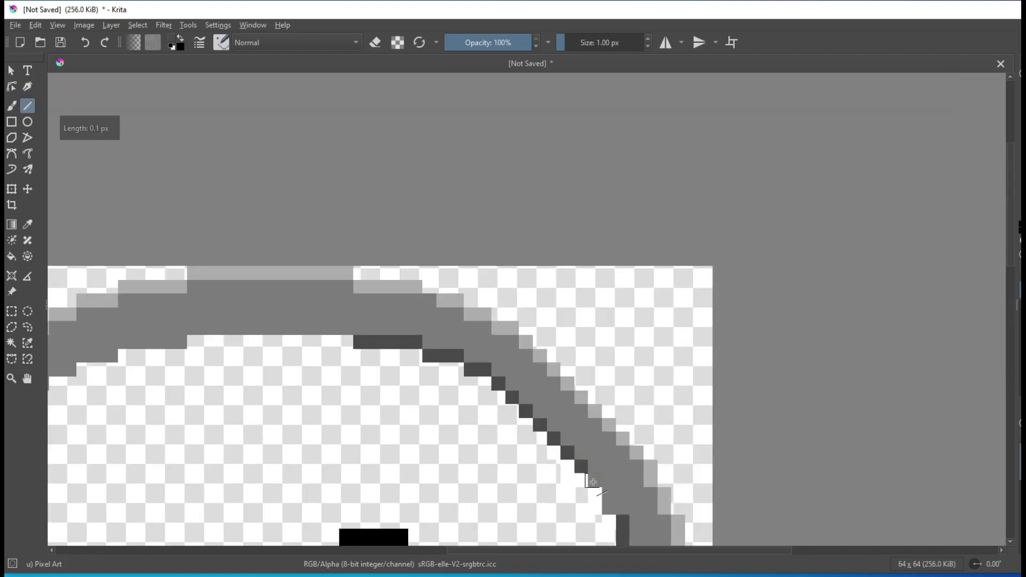
scroll(593, 482, down, 2)
scroll(261, 458, up, 2)
mouse_move(685, 352)
mouse_down()
mouse_move(452, 367)
mouse_move(419, 395)
mouse_up()
scroll(334, 447, down, 2)
scroll(493, 186, up, 3)
scroll(419, 393, down, 3)
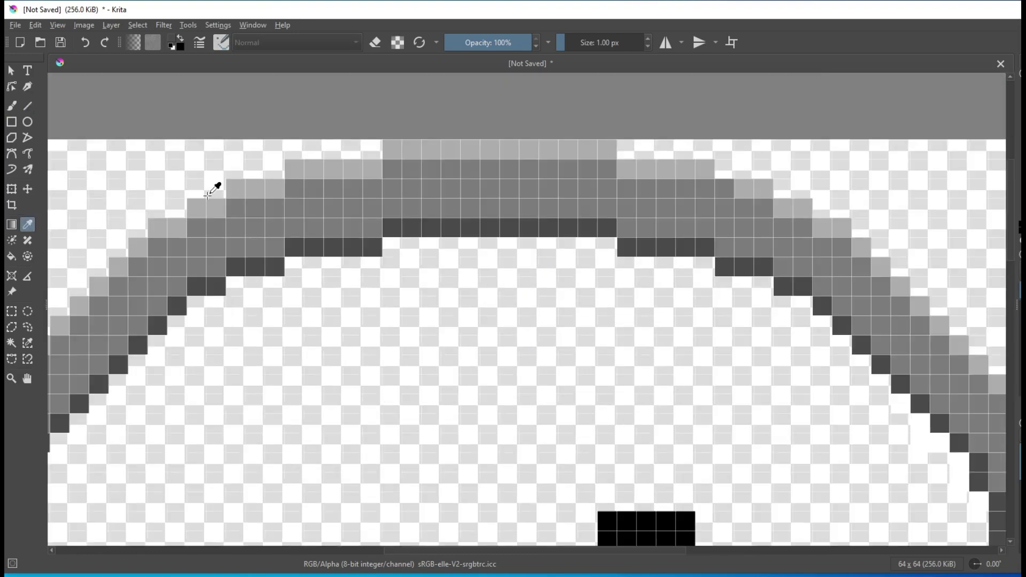
Commit the inner left edge line and return to the brush.
scroll(434, 273, down, 4)
key(b)
scroll(435, 274, up, 5)
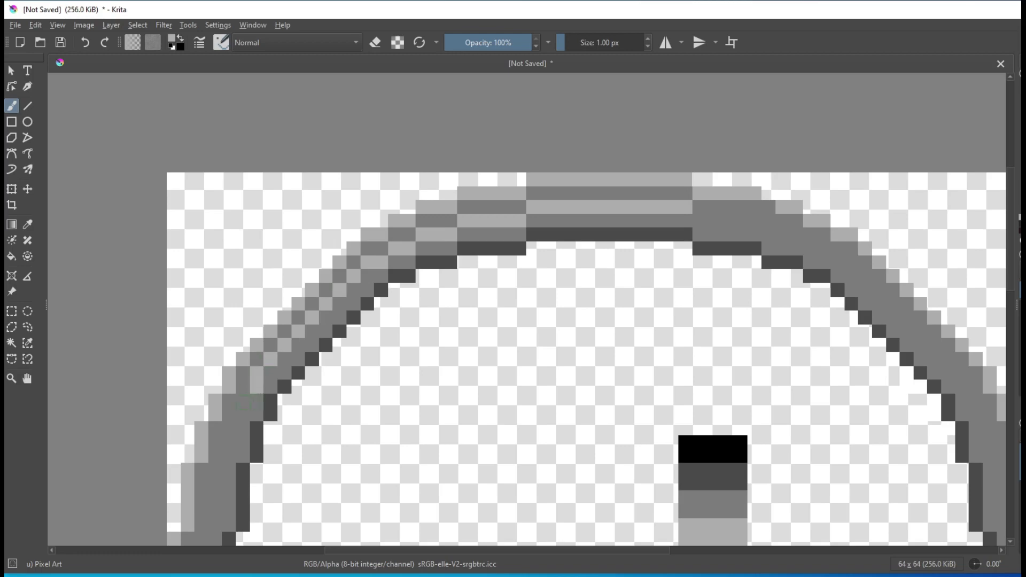
scroll(249, 405, up, 2)
scroll(267, 267, down, 3)
scroll(268, 214, up, 4)
scroll(278, 176, down, 4)
Sample a dark grey and draw dark line segments along the ring's outer bottom edge.
key(p)
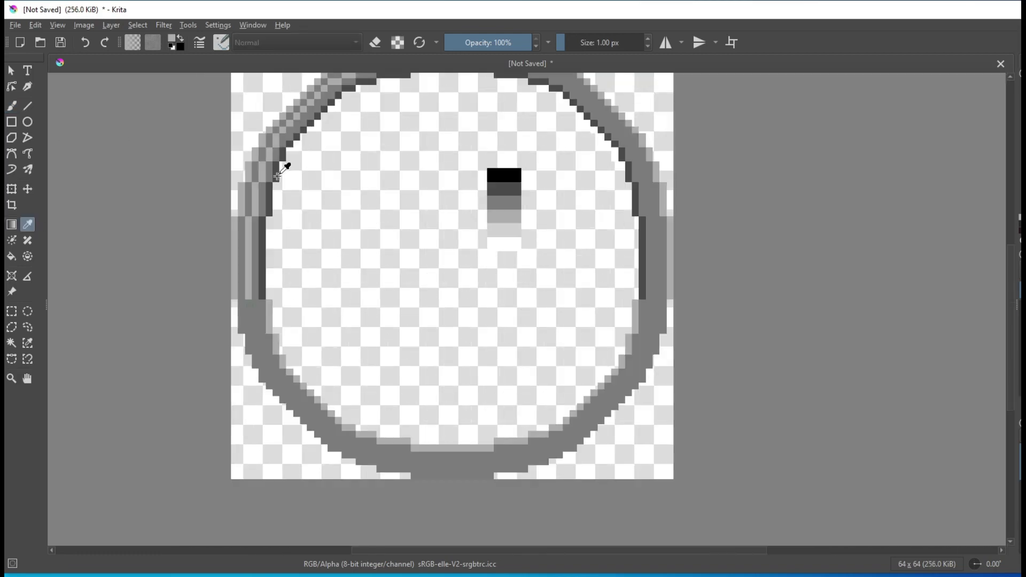
scroll(469, 473, up, 2)
drag(359, 465, 512, 465)
drag(290, 451, 346, 451)
drag(525, 451, 624, 437)
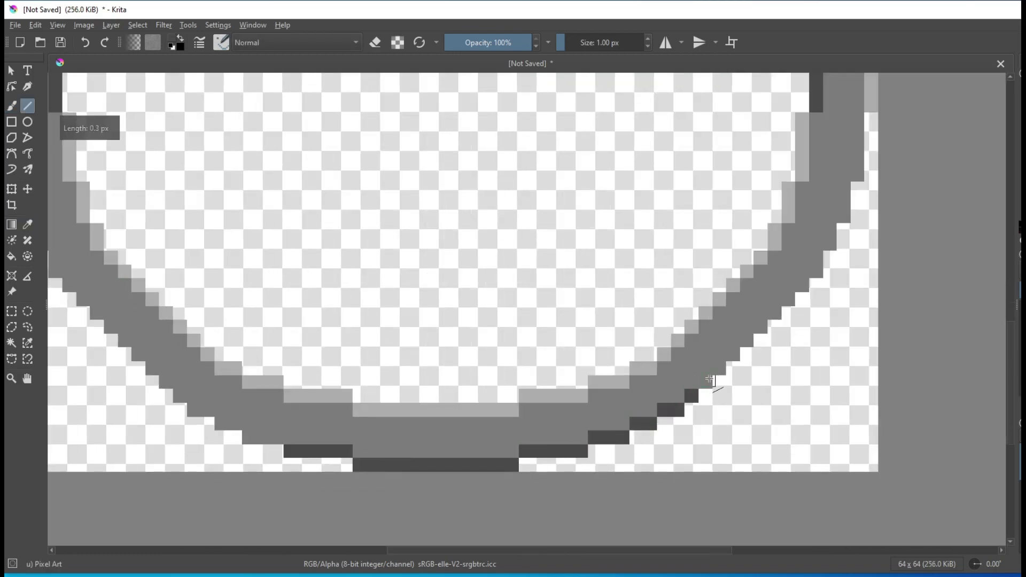
drag(801, 289, 823, 251)
scroll(824, 252, down, 2)
scroll(760, 412, up, 2)
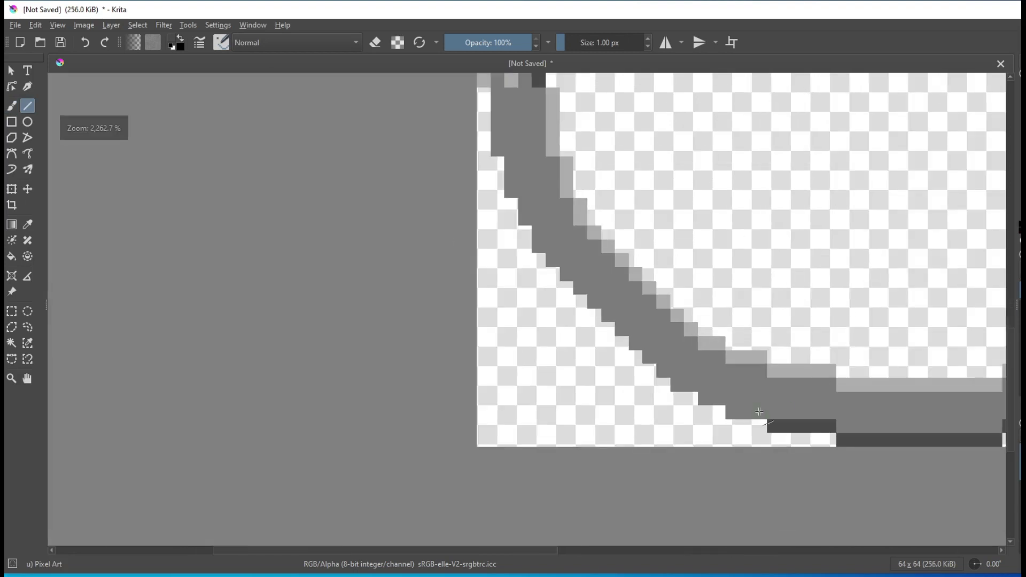
scroll(517, 203, down, 2)
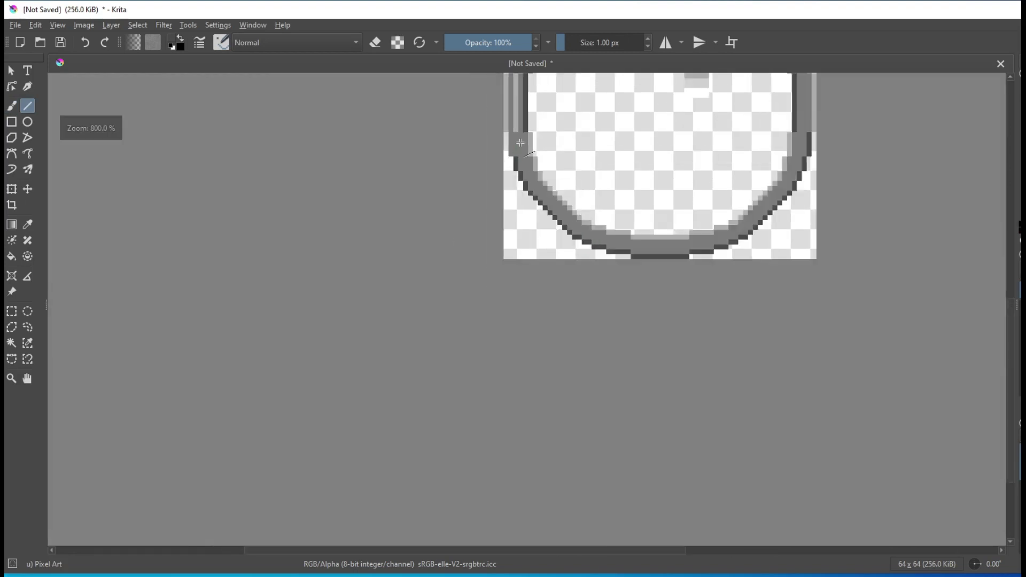
scroll(550, 214, down, 1)
scroll(549, 214, up, 4)
Switch back to freehand pixel painting with the brush.
key(b)
scroll(535, 347, down, 2)
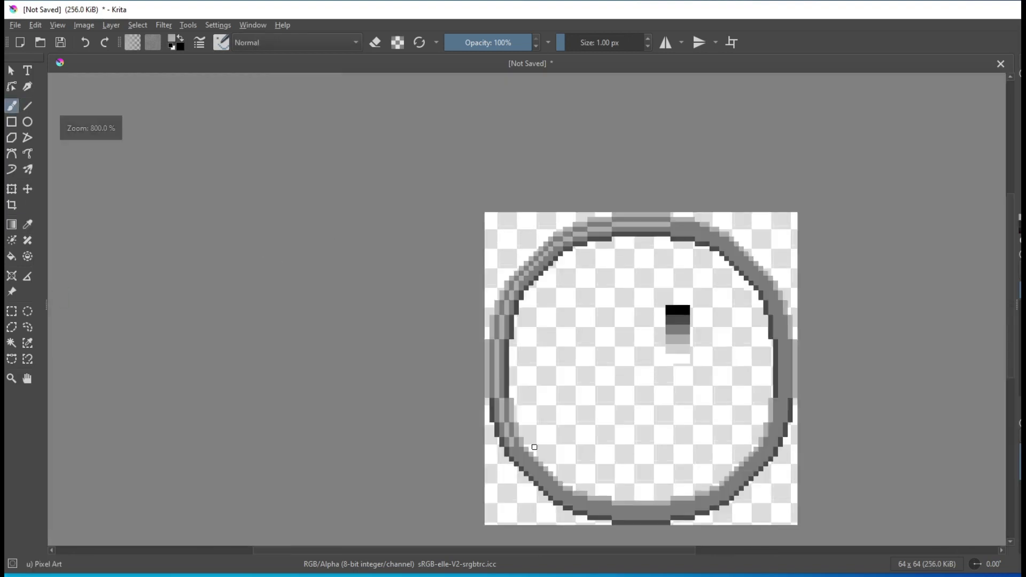
scroll(679, 331, up, 2)
scroll(642, 374, down, 2)
scroll(742, 310, up, 2)
Zoom in and out around the grey ring to inspect its rim shading.
scroll(683, 466, down, 2)
scroll(682, 467, up, 2)
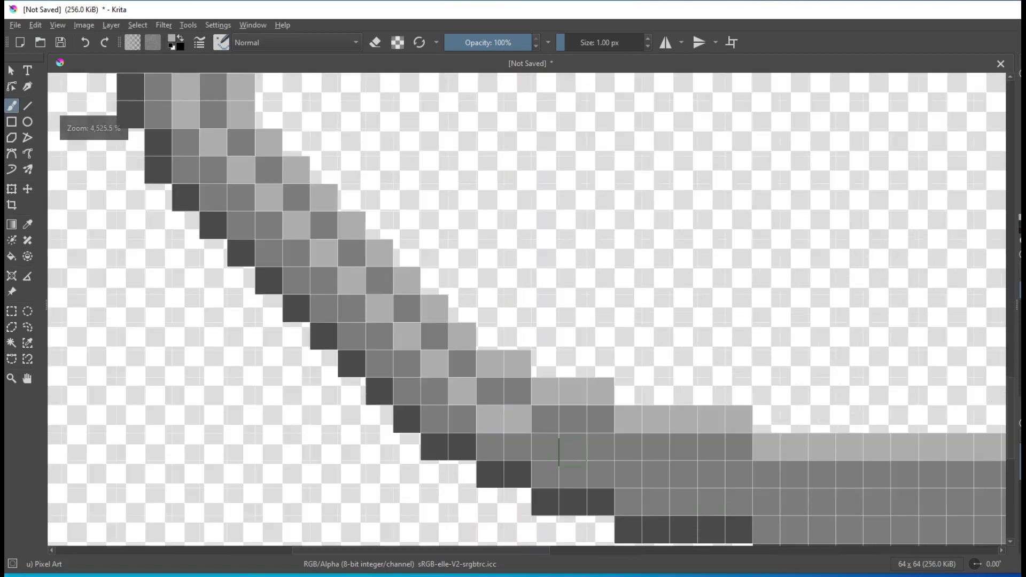
scroll(608, 435, down, 2)
scroll(608, 436, up, 2)
scroll(625, 444, down, 1)
scroll(625, 443, up, 1)
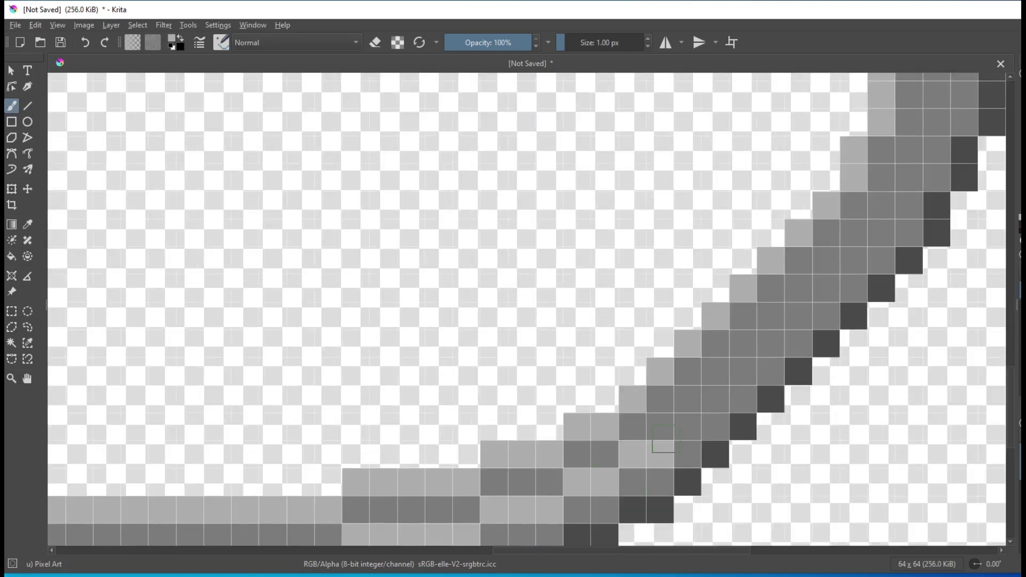
scroll(748, 241, up, 1)
scroll(715, 277, down, 2)
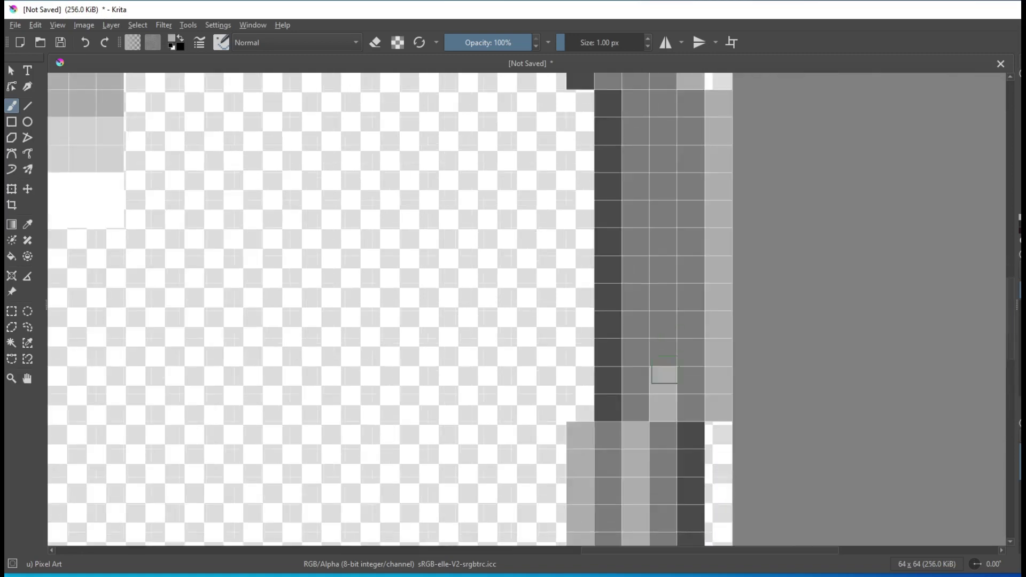
scroll(488, 178, up, 1)
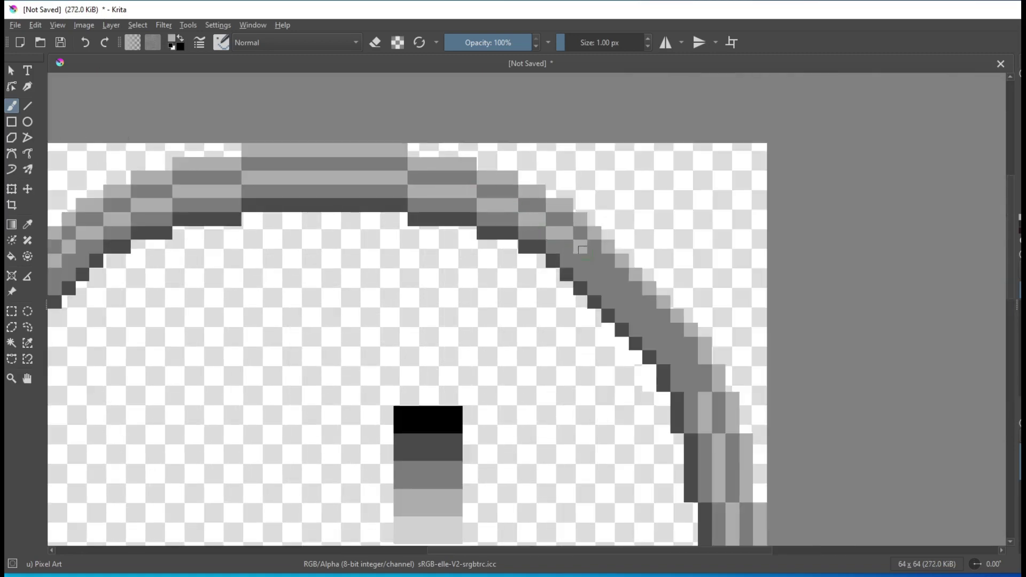
scroll(684, 351, down, 4)
scroll(422, 178, up, 4)
scroll(423, 178, up, 2)
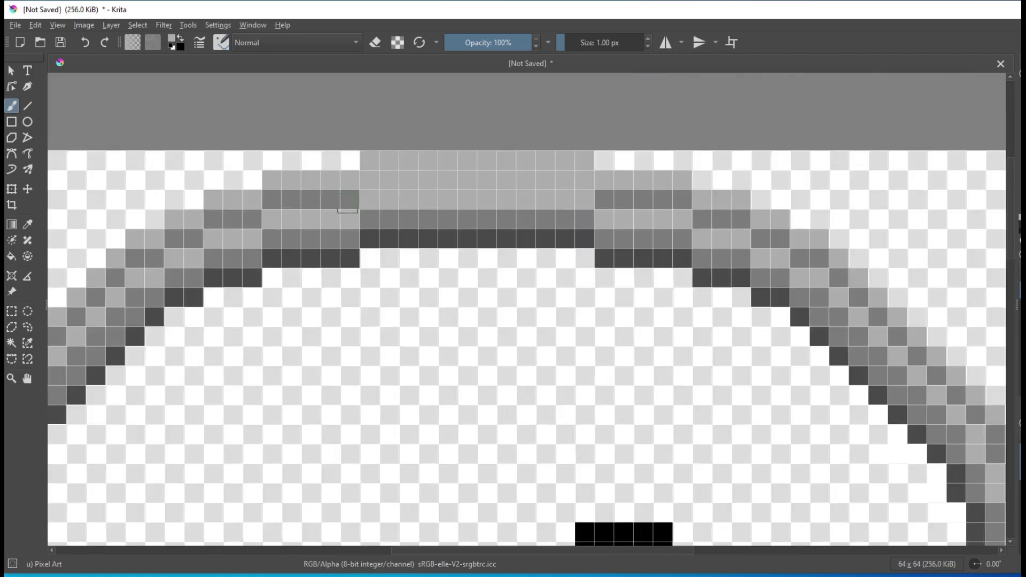
scroll(422, 177, up, 1)
scroll(142, 430, down, 1)
scroll(160, 427, down, 2)
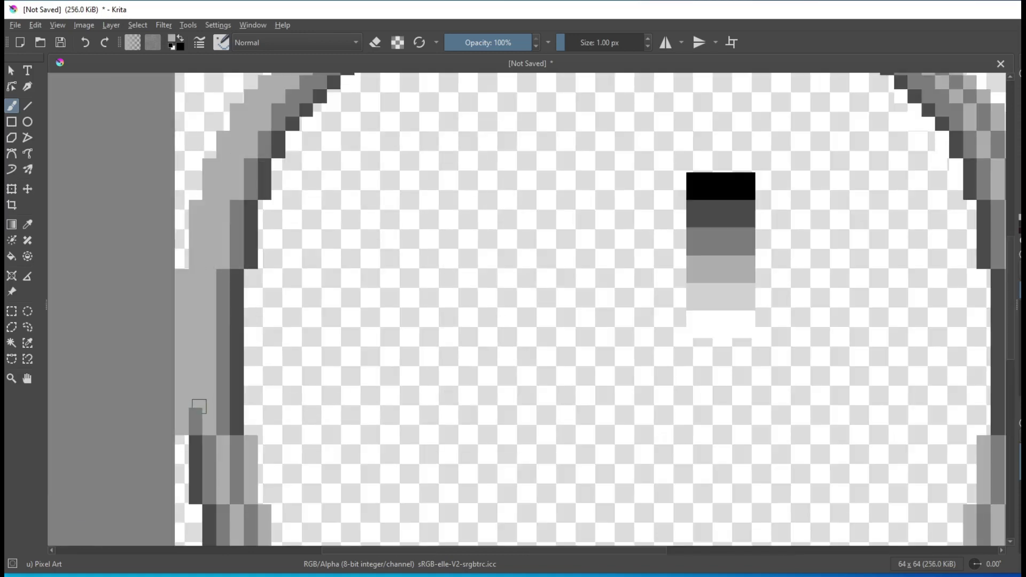
scroll(239, 477, down, 5)
scroll(769, 261, right, 3)
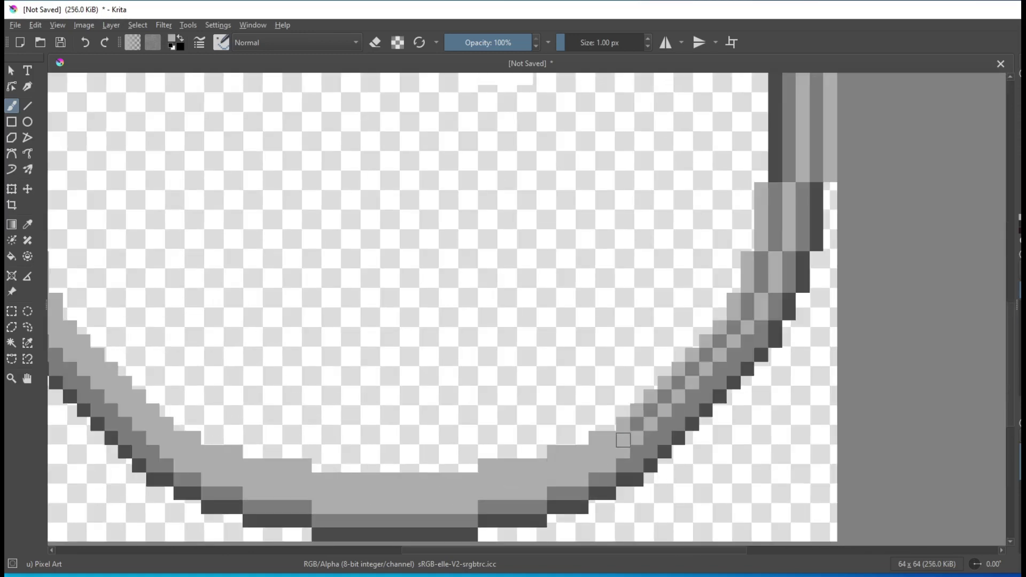
scroll(756, 247, up, 5)
scroll(759, 393, down, 2)
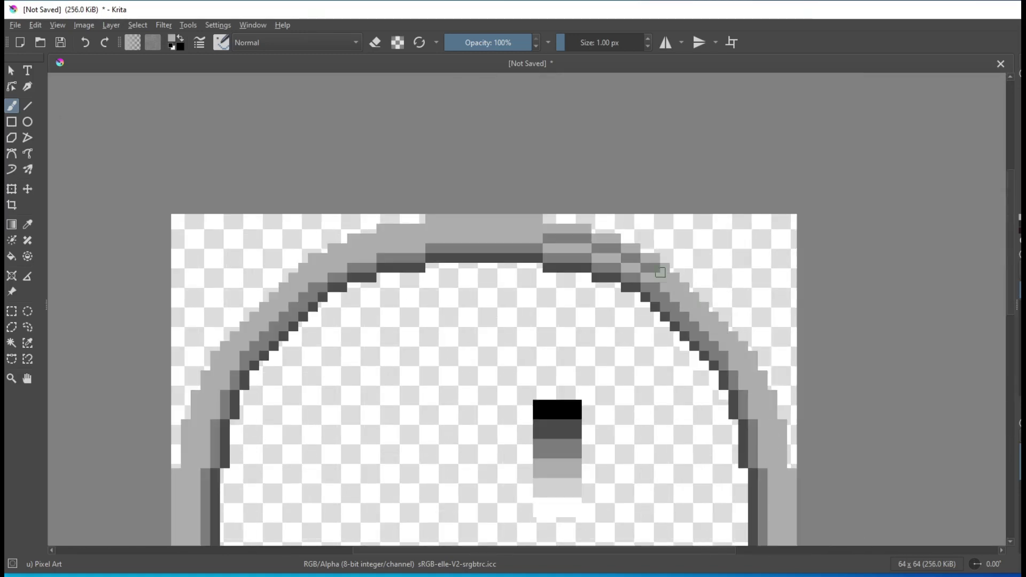
scroll(660, 273, down, 4)
scroll(476, 314, up, 5)
scroll(476, 314, down, 1)
scroll(612, 294, down, 4)
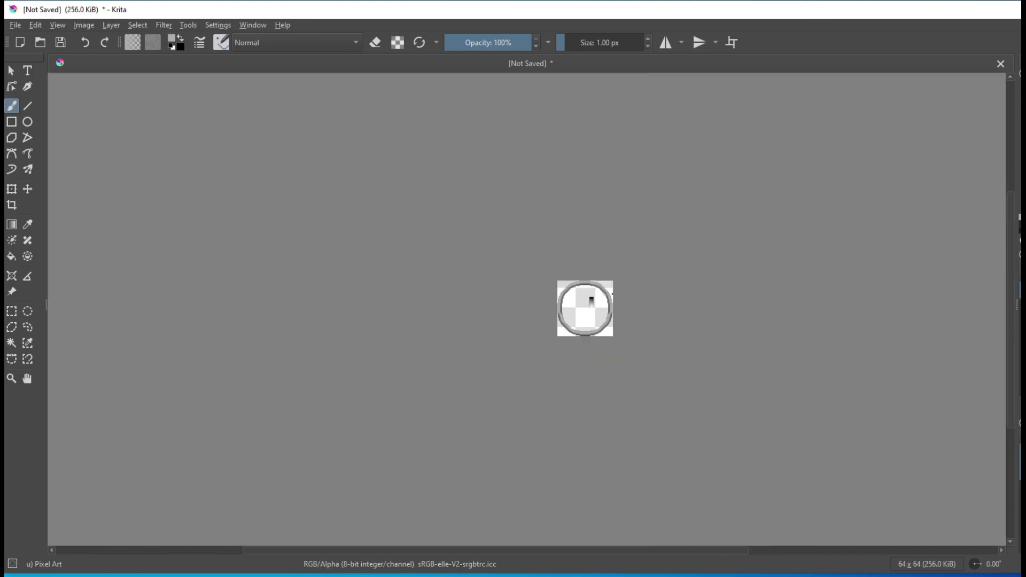
scroll(612, 294, up, 8)
scroll(740, 257, down, 1)
scroll(476, 229, up, 2)
scroll(322, 285, down, 2)
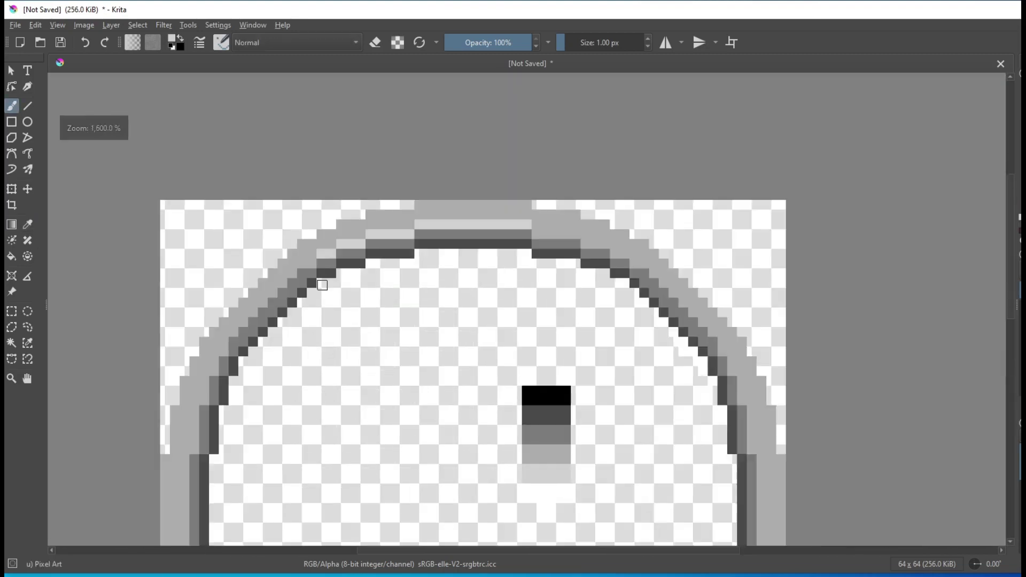
scroll(323, 285, up, 1)
Pan to the ring's left side and keep zooming to examine its highlights and dark edge.
drag(140, 510, 270, 167)
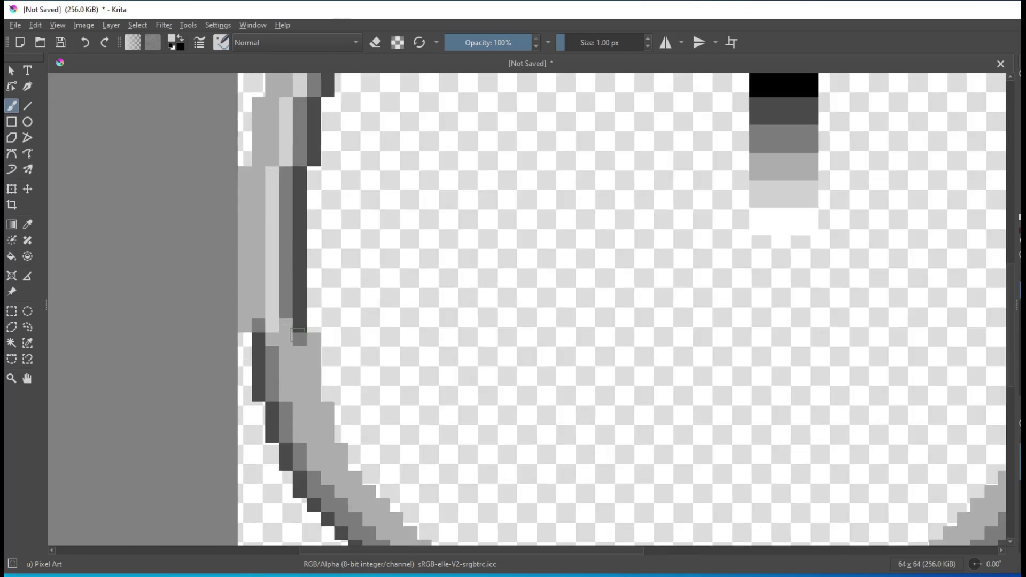
scroll(311, 465, down, 1)
scroll(271, 253, down, 1)
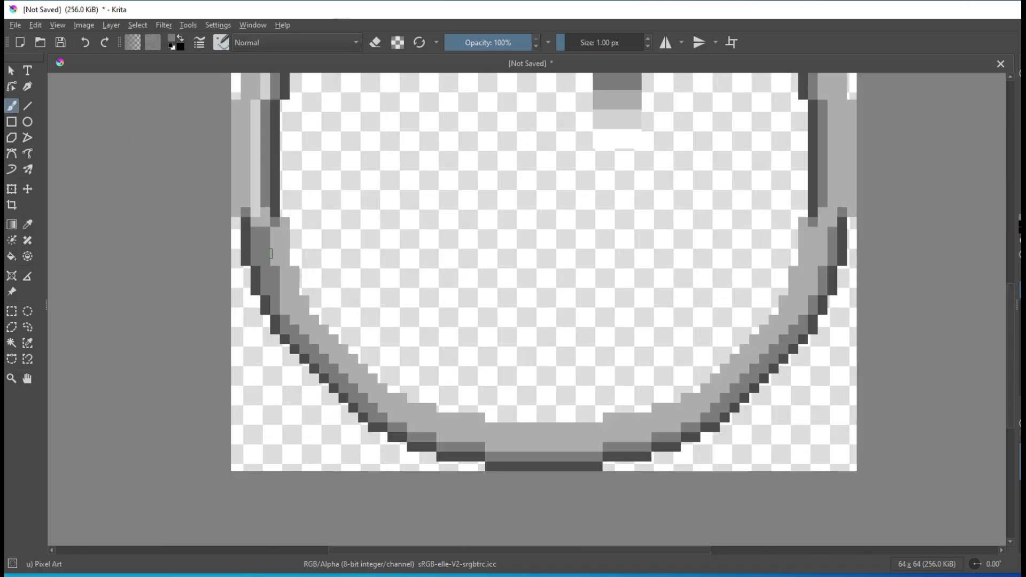
scroll(271, 254, down, 1)
drag(281, 280, 214, 328)
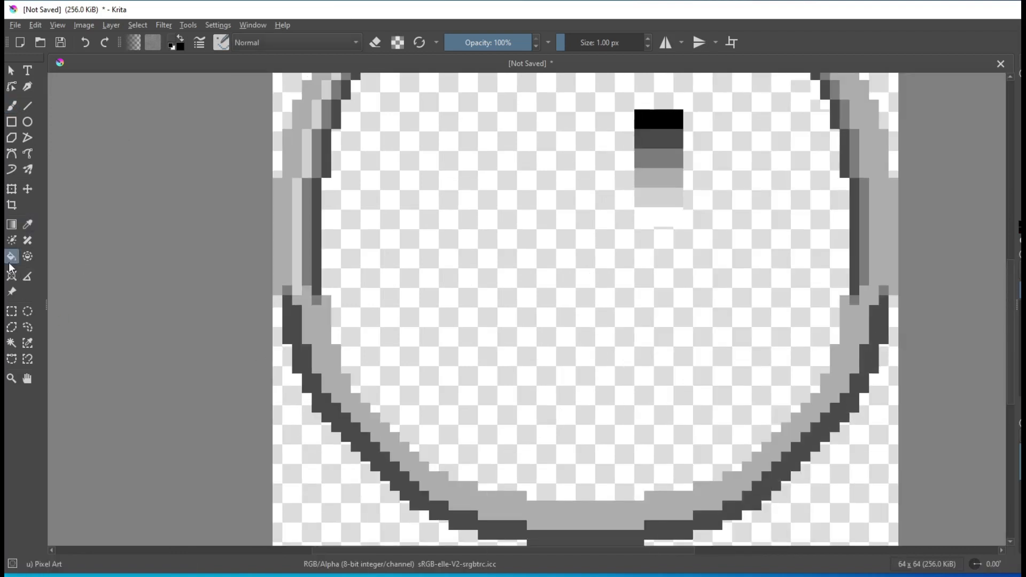
scroll(257, 334, up, 1)
scroll(320, 401, up, 1)
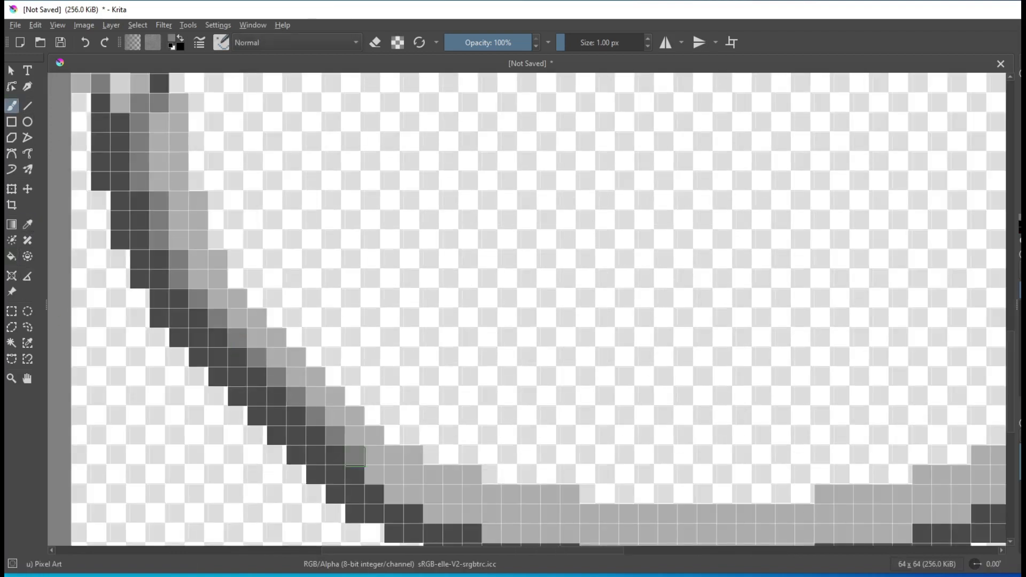
scroll(281, 428, down, 1)
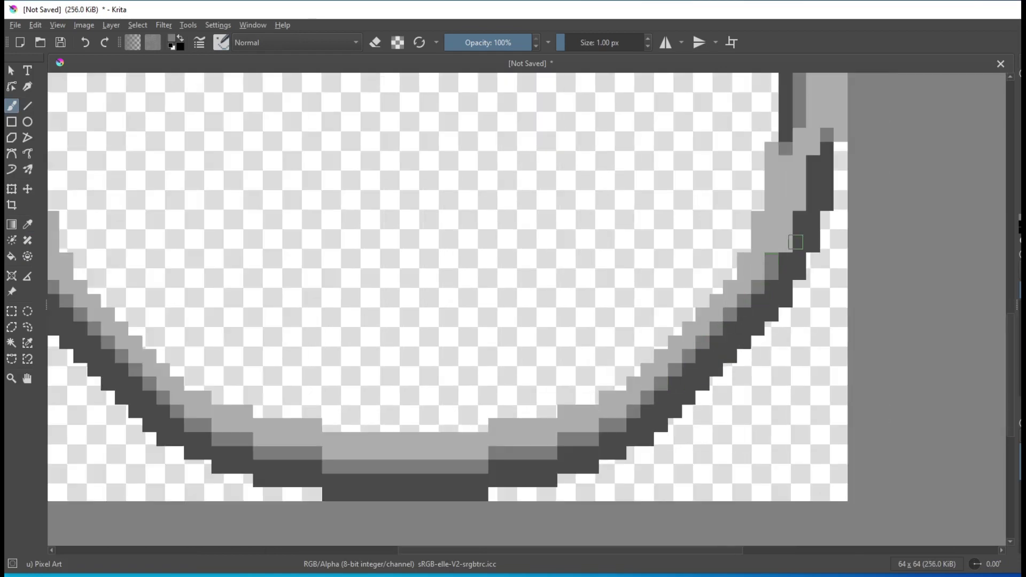
scroll(796, 242, down, 3)
scroll(695, 236, up, 1)
scroll(642, 240, up, 1)
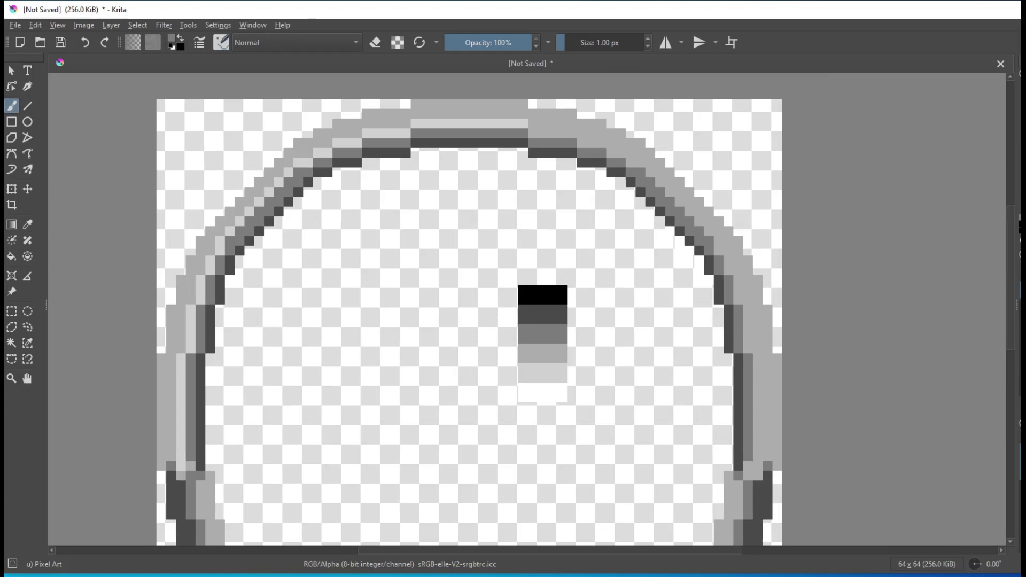
scroll(791, 214, down, 1)
scroll(763, 201, up, 2)
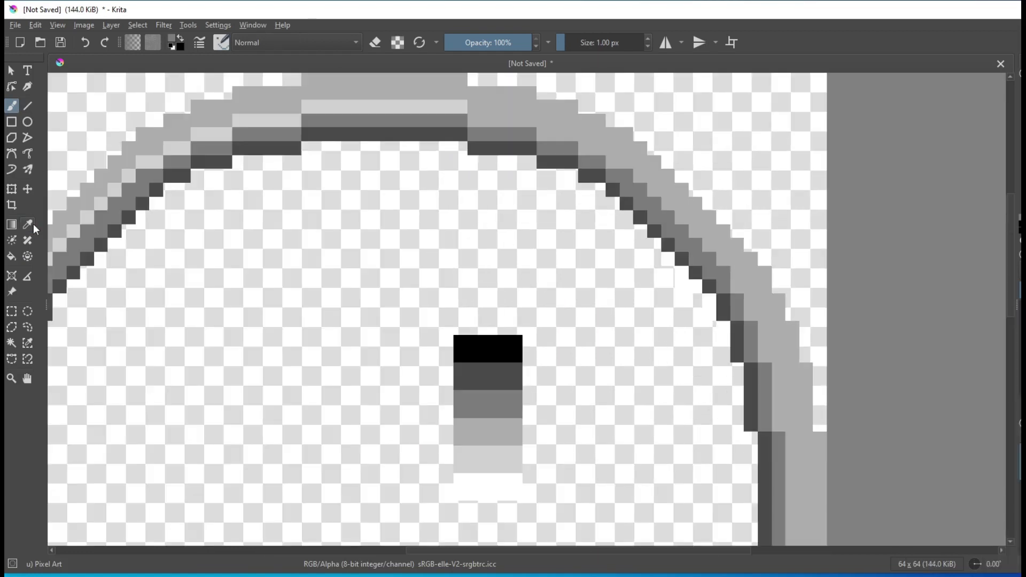
scroll(557, 161, up, 1)
scroll(811, 336, down, 1)
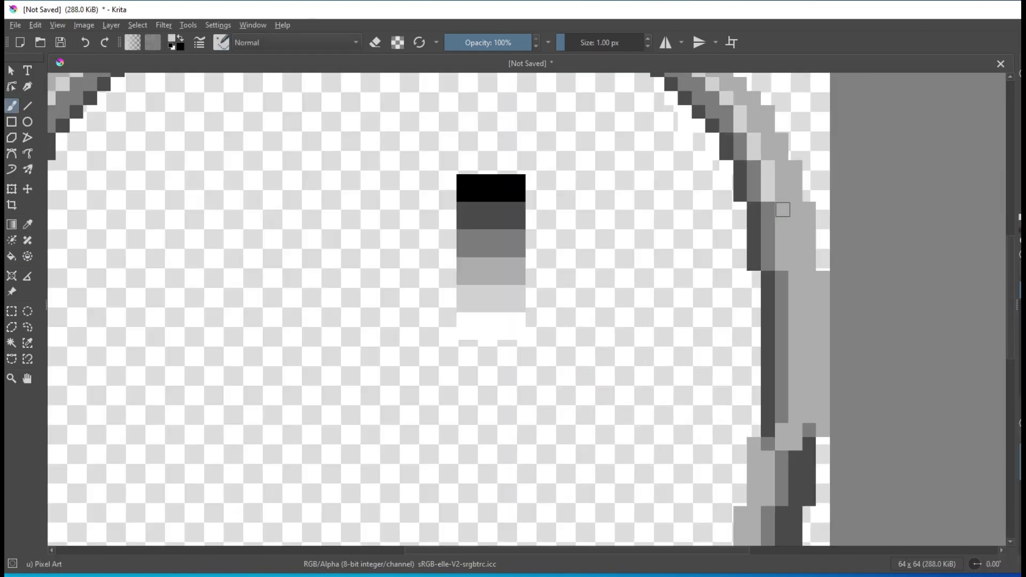
scroll(589, 314, down, 3)
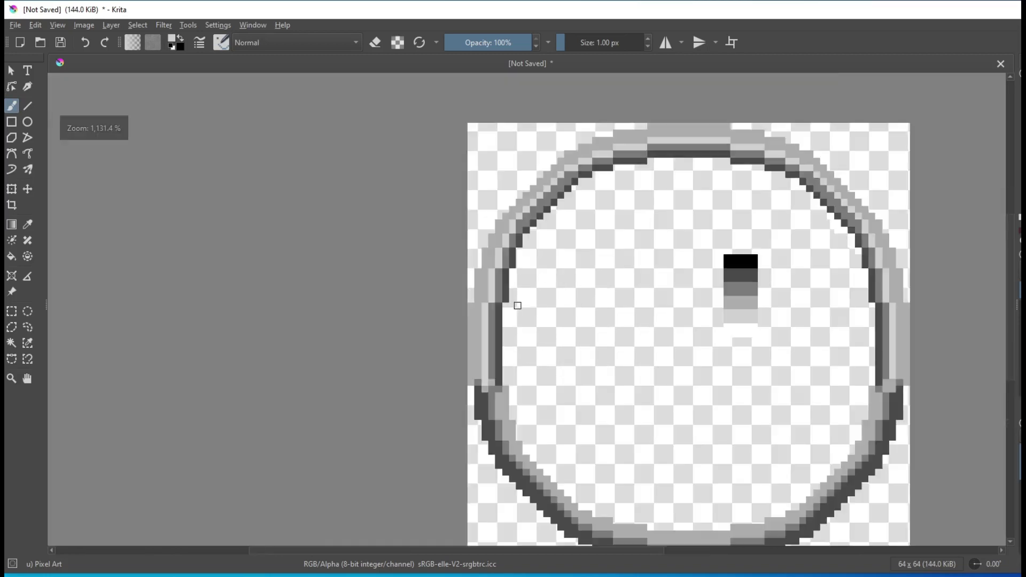
scroll(516, 300, up, 1)
scroll(491, 305, up, 3)
scroll(586, 397, down, 1)
scroll(586, 397, up, 1)
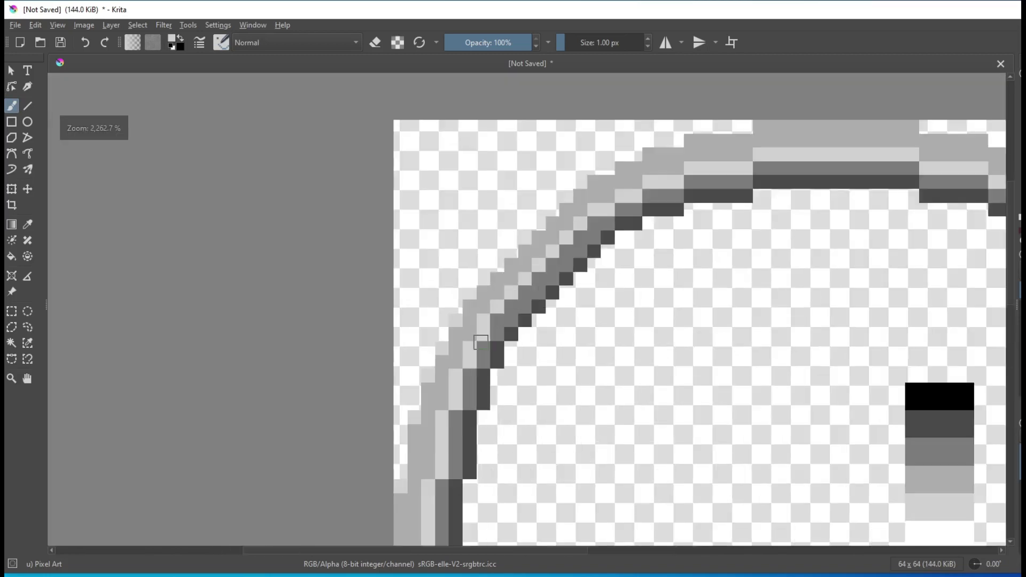
scroll(635, 385, down, 1)
scroll(603, 300, up, 1)
scroll(337, 240, down, 1)
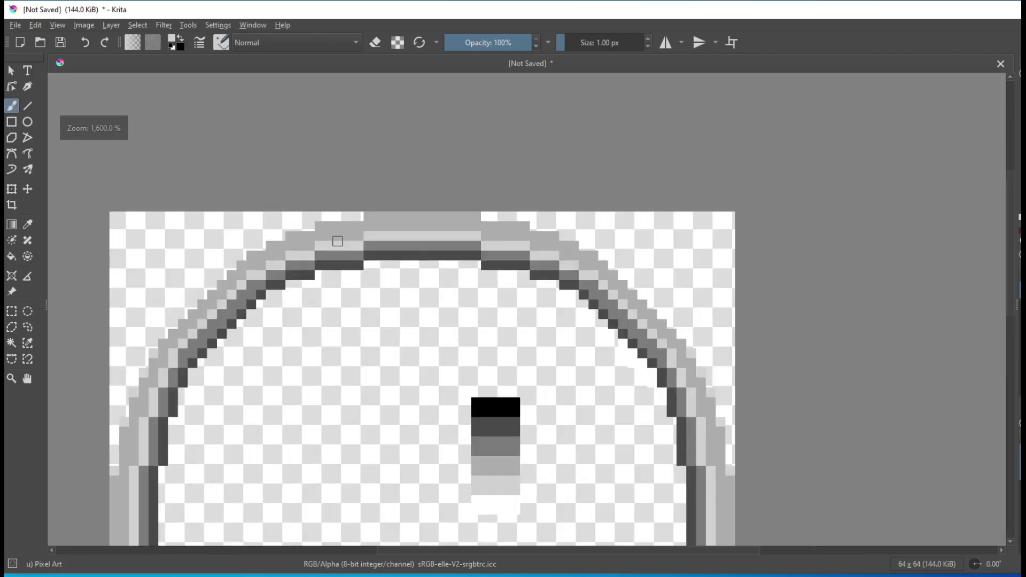
scroll(534, 378, down, 1)
Draw a faint straight diagonal line across the ring, returning to the freehand pixel brush.
scroll(843, 339, down, 1)
key(v)
mouse_move(601, 229)
mouse_down()
mouse_move(610, 229)
mouse_move(562, 289)
mouse_up()
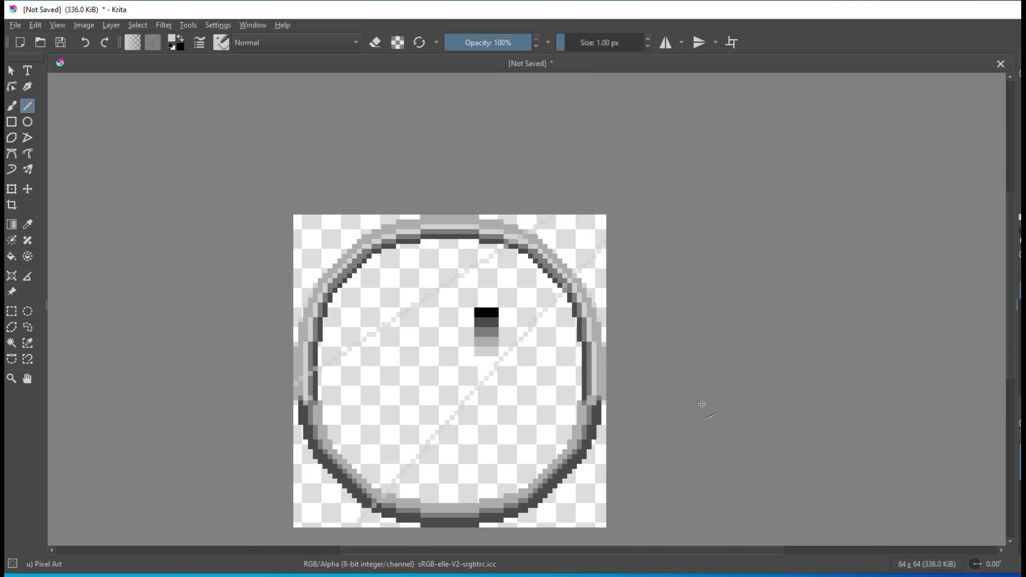
key(b)
scroll(418, 192, up, 4)
scroll(418, 192, down, 4)
scroll(418, 191, up, 4)
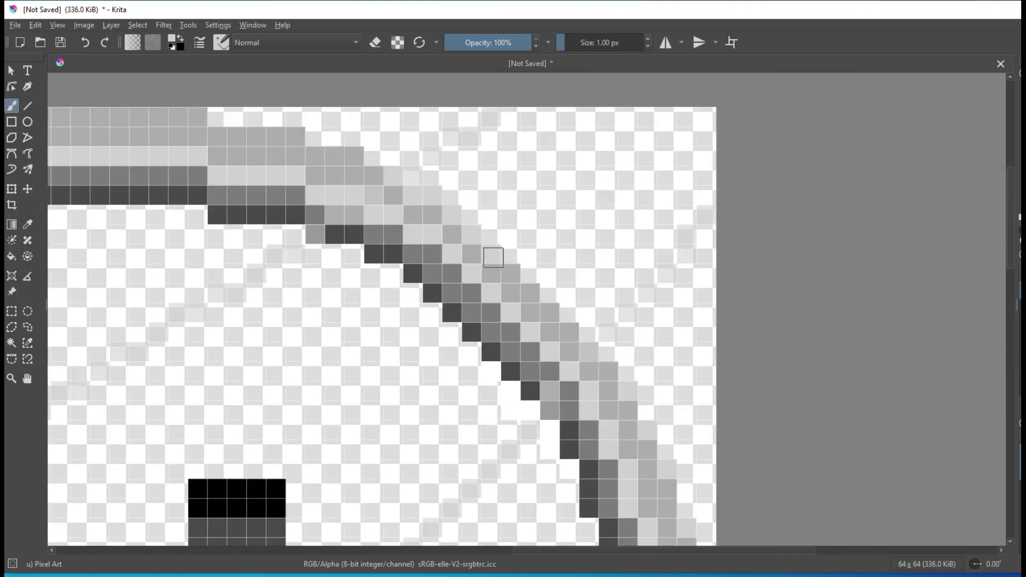
scroll(600, 361, down, 3)
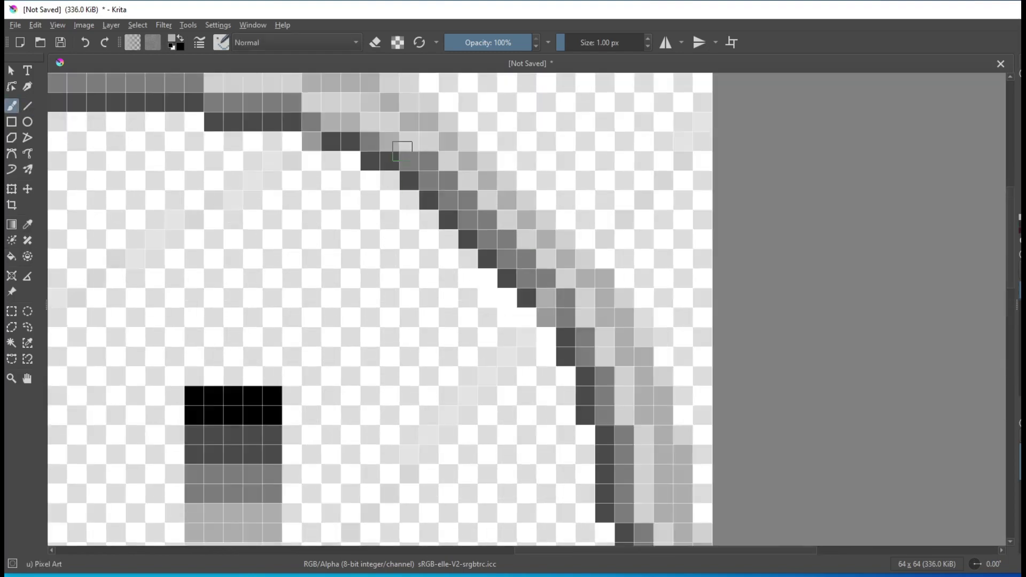
scroll(536, 269, up, 1)
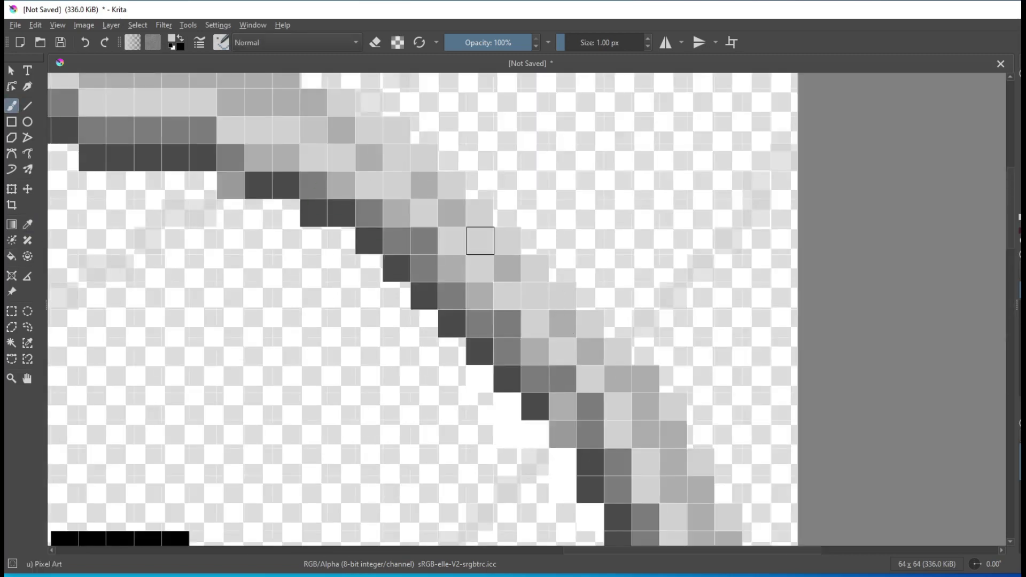
scroll(479, 239, down, 3)
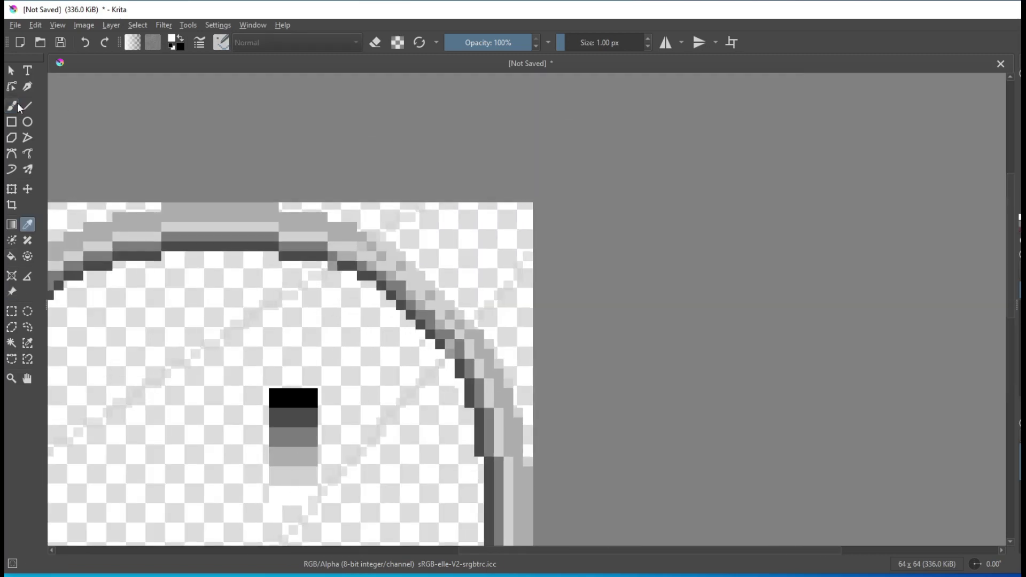
click(12, 106)
Fill the transparent background around the ring with solid black.
scroll(348, 331, down, 5)
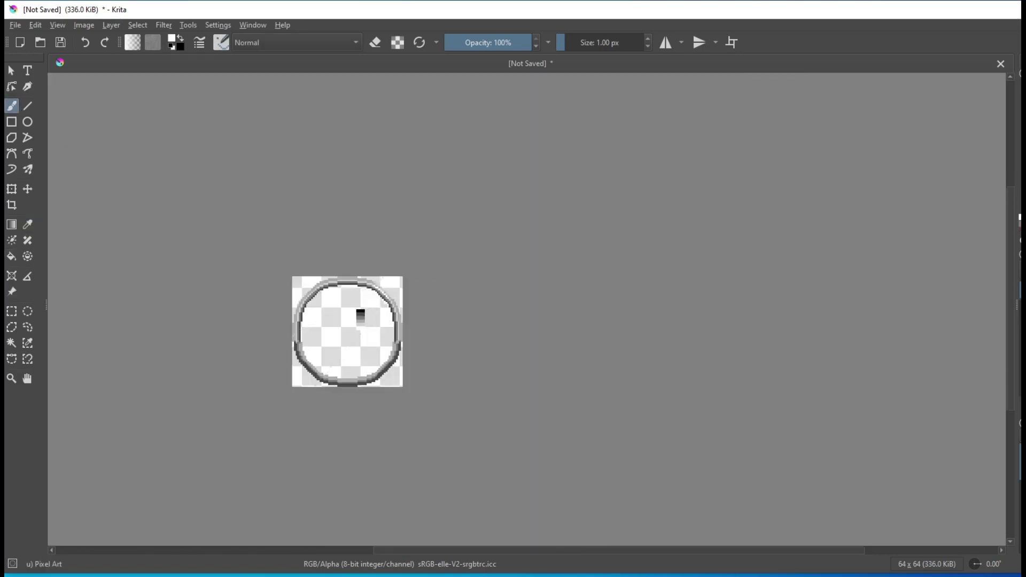
scroll(344, 291, up, 1)
scroll(344, 290, up, 3)
scroll(578, 323, up, 2)
scroll(539, 352, down, 8)
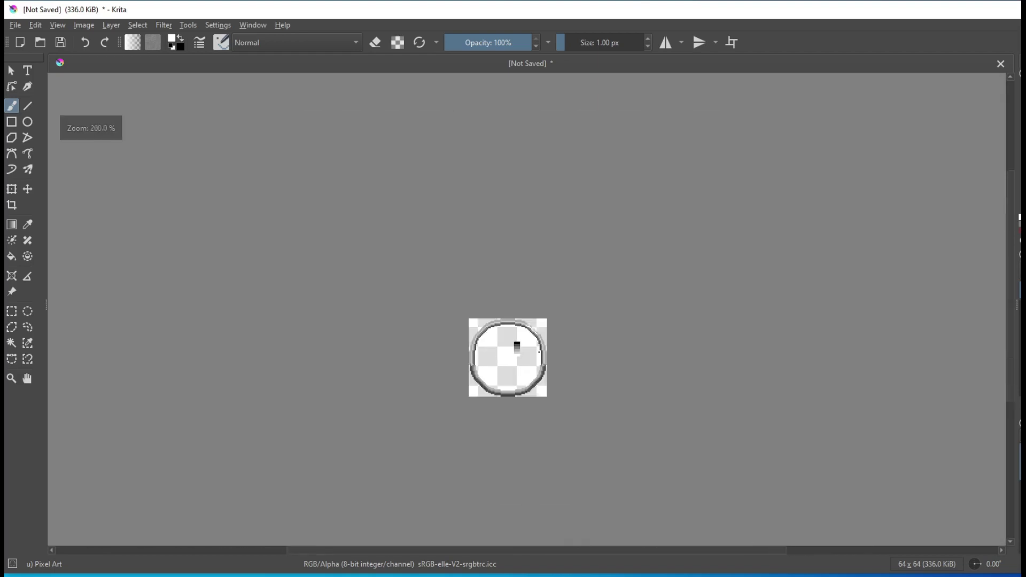
scroll(539, 351, up, 8)
scroll(403, 337, down, 8)
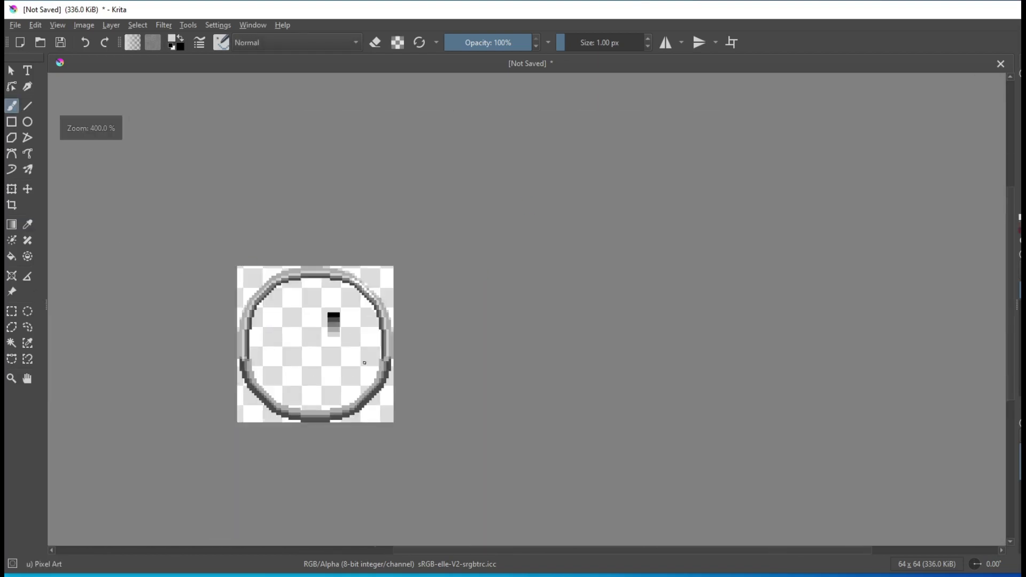
scroll(447, 412, up, 8)
scroll(447, 412, down, 8)
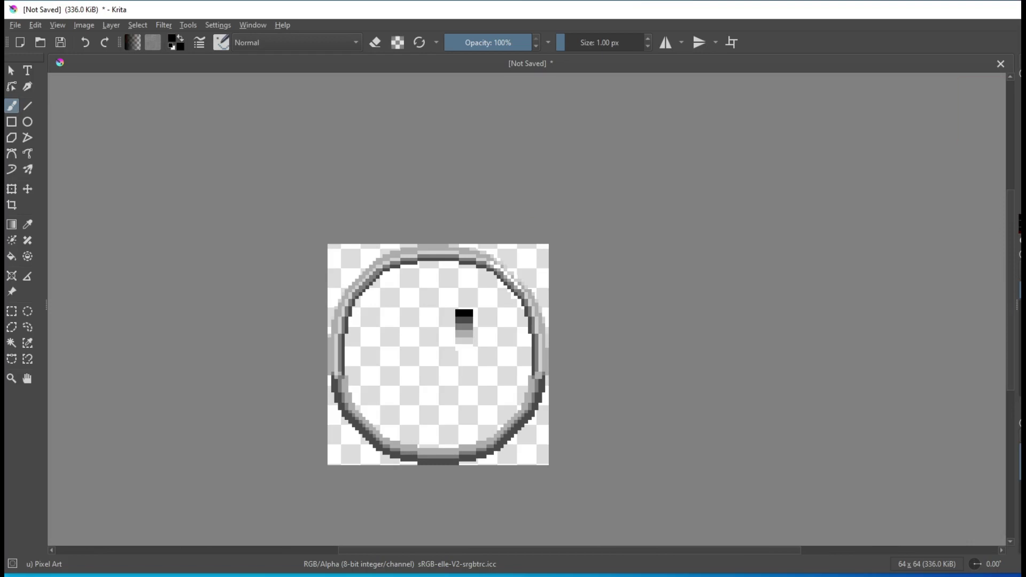
key(f)
click(439, 353)
scroll(698, 316, up, 2)
scroll(699, 316, up, 3)
key(b)
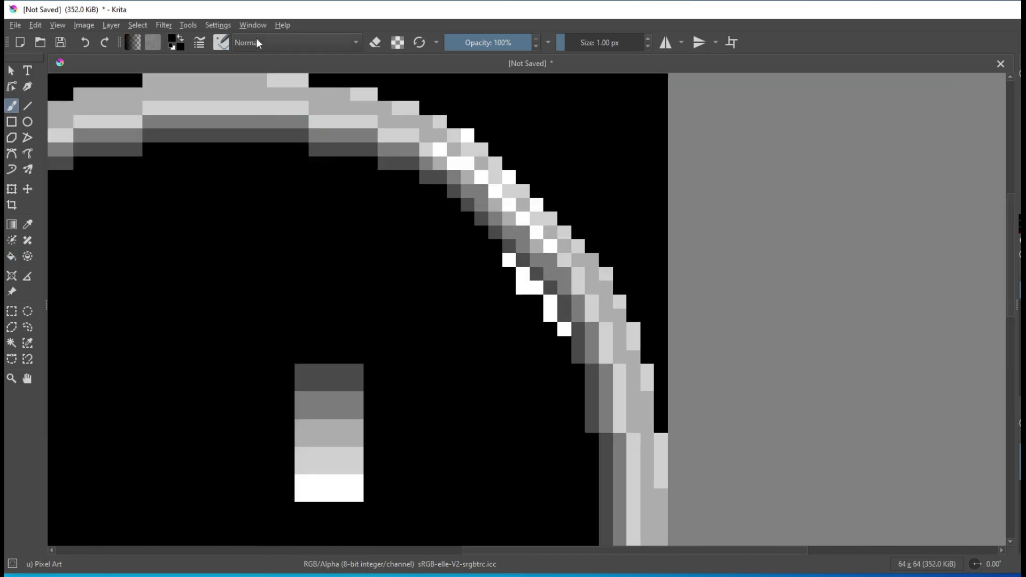
scroll(547, 319, up, 2)
scroll(870, 318, down, 3)
scroll(420, 159, down, 4)
key(p)
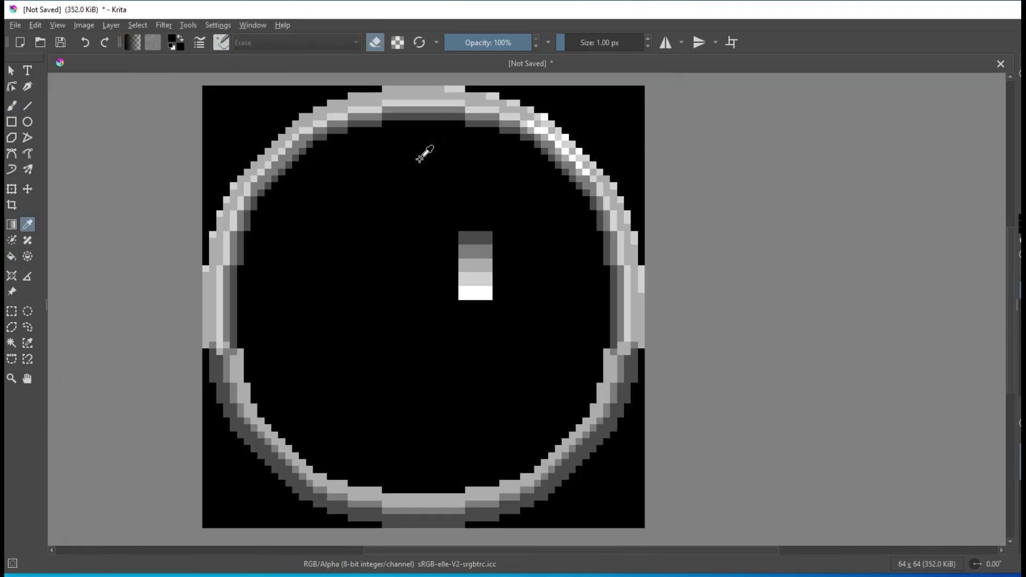
scroll(241, 496, up, 2)
key(e)
key(ctrl+z)
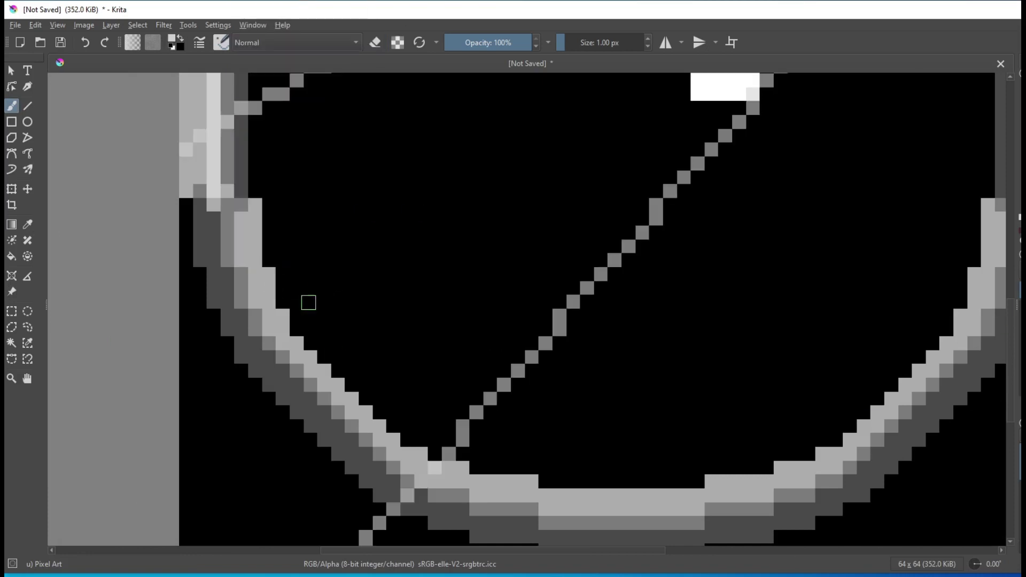
scroll(524, 476, down, 3)
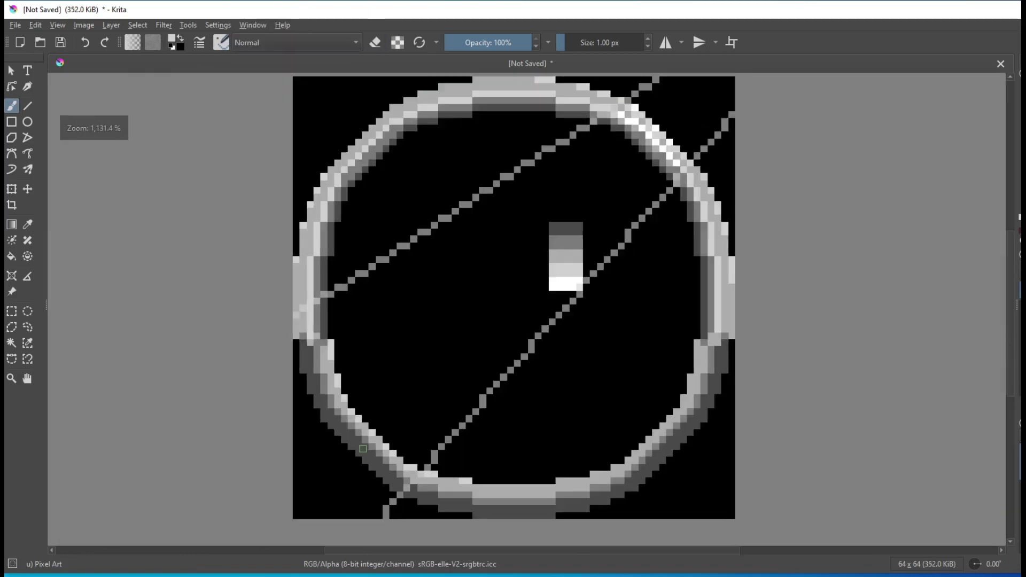
scroll(307, 385, up, 2)
scroll(310, 388, down, 6)
scroll(318, 393, up, 6)
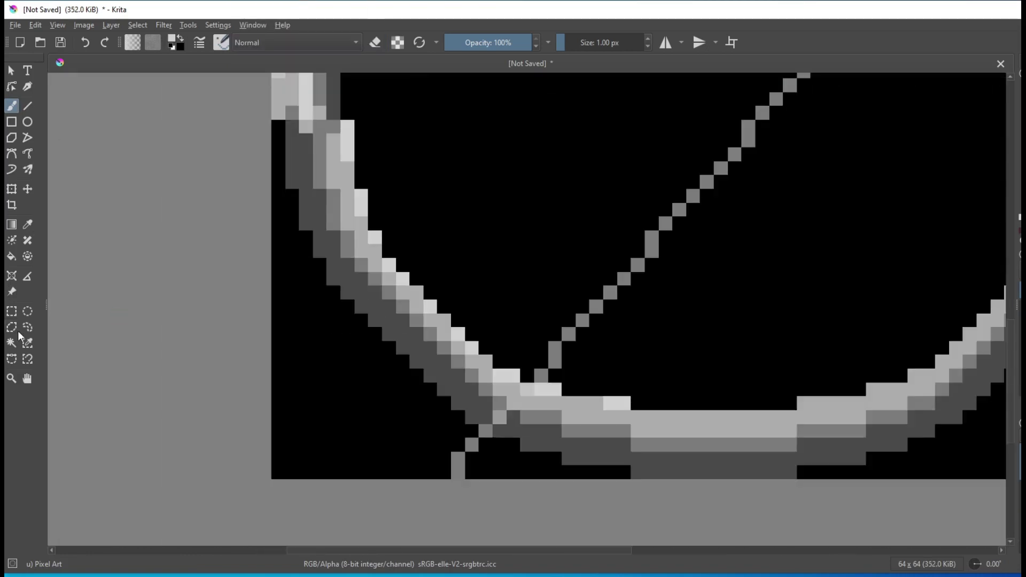
scroll(362, 291, down, 3)
scroll(353, 401, up, 3)
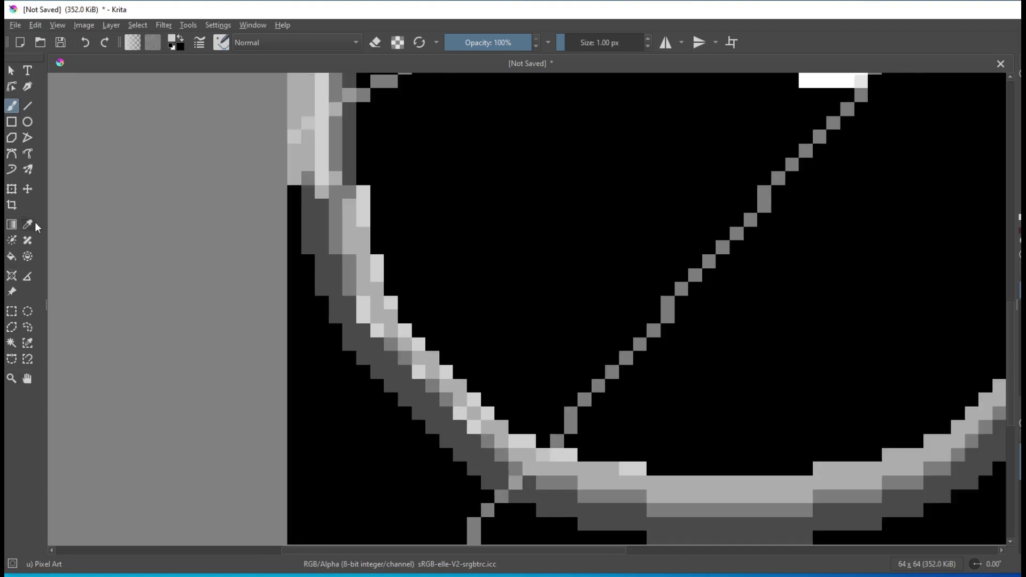
scroll(394, 451, down, 4)
scroll(403, 445, down, 2)
scroll(409, 447, up, 3)
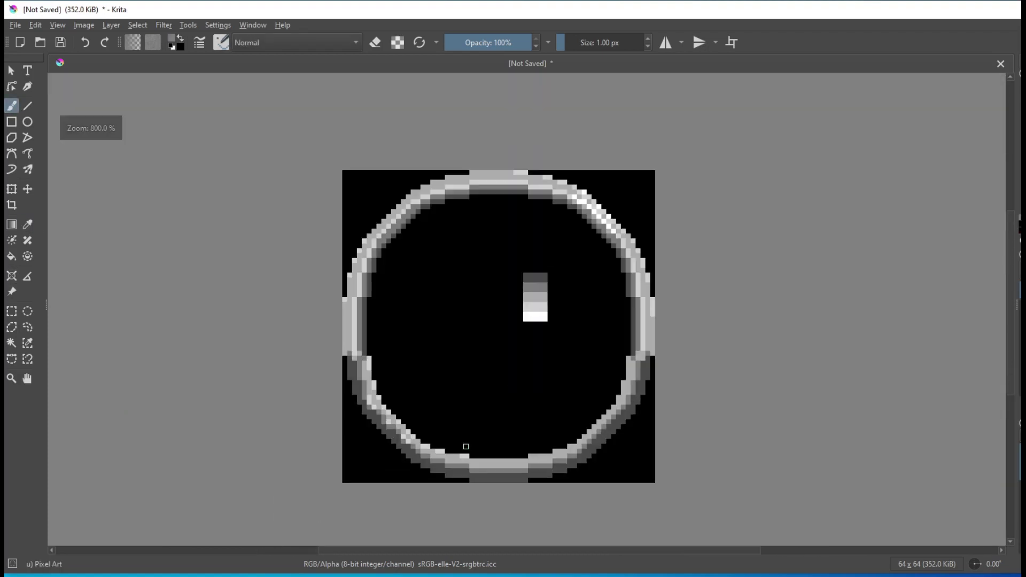
scroll(505, 376, down, 5)
scroll(535, 375, up, 8)
scroll(534, 374, down, 2)
scroll(402, 381, up, 2)
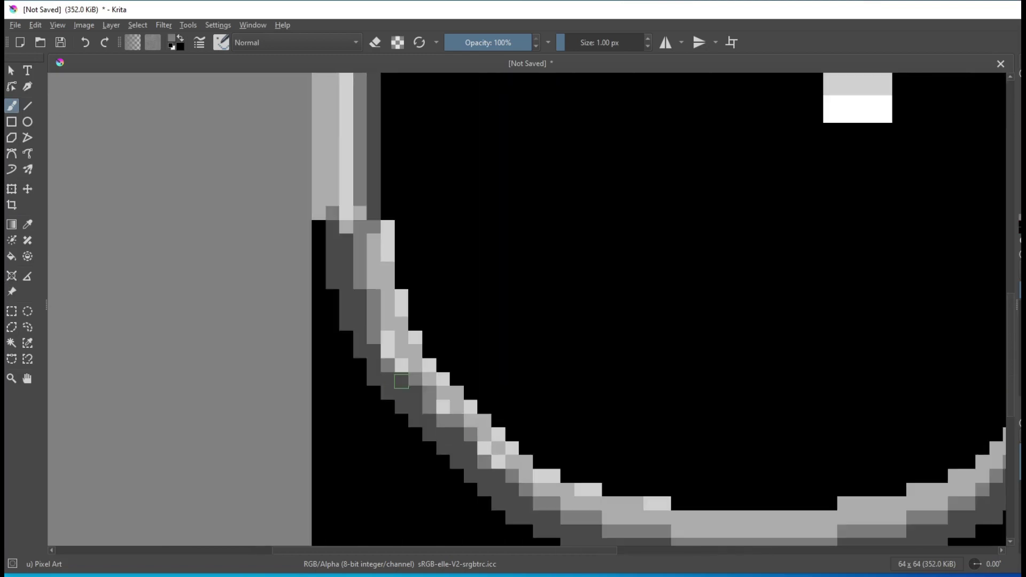
scroll(513, 436, down, 5)
scroll(562, 423, up, 4)
scroll(540, 342, down, 1)
scroll(524, 256, up, 1)
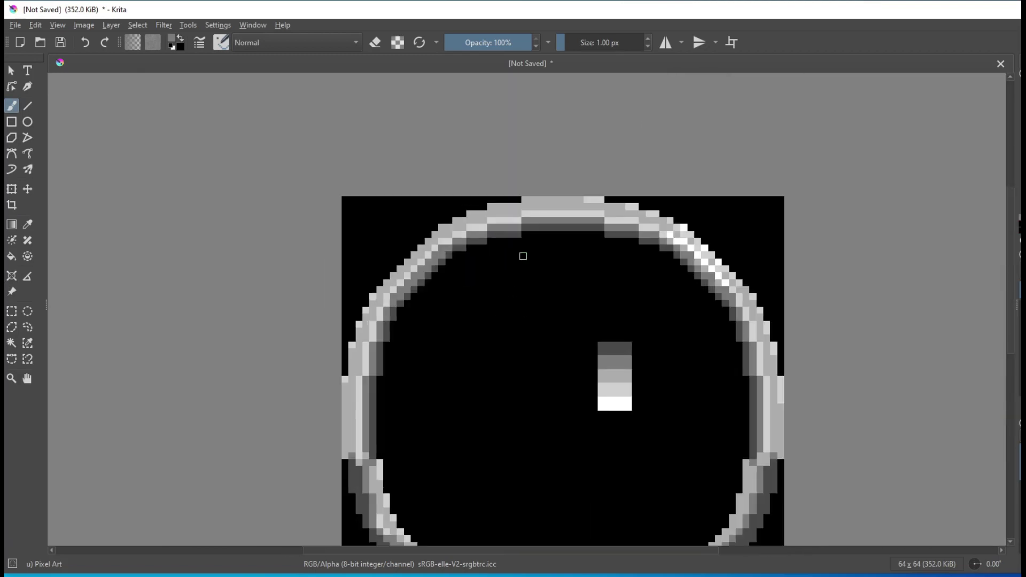
scroll(401, 237, up, 3)
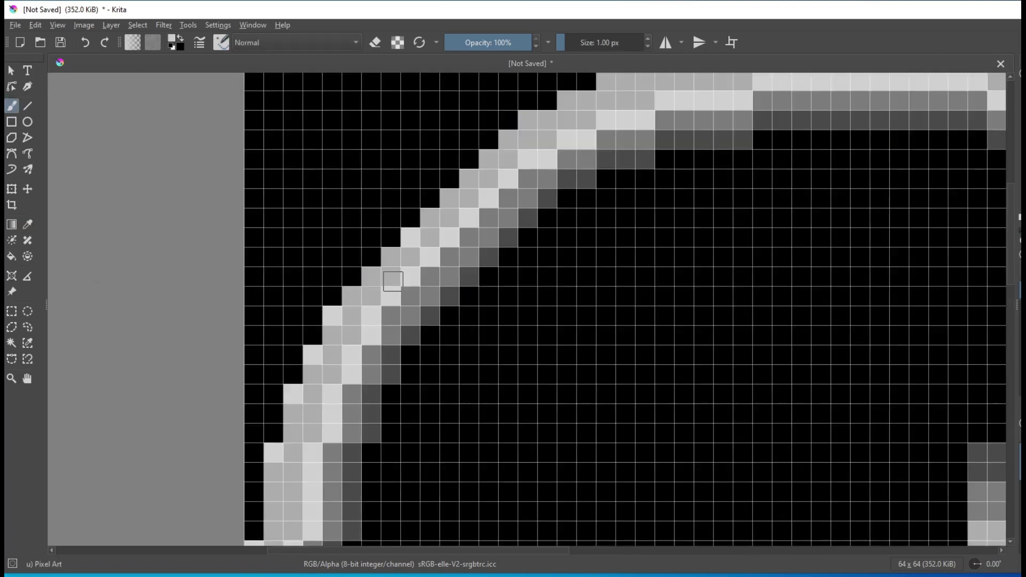
scroll(471, 230, down, 1)
scroll(471, 230, down, 5)
scroll(570, 260, up, 5)
scroll(570, 260, up, 1)
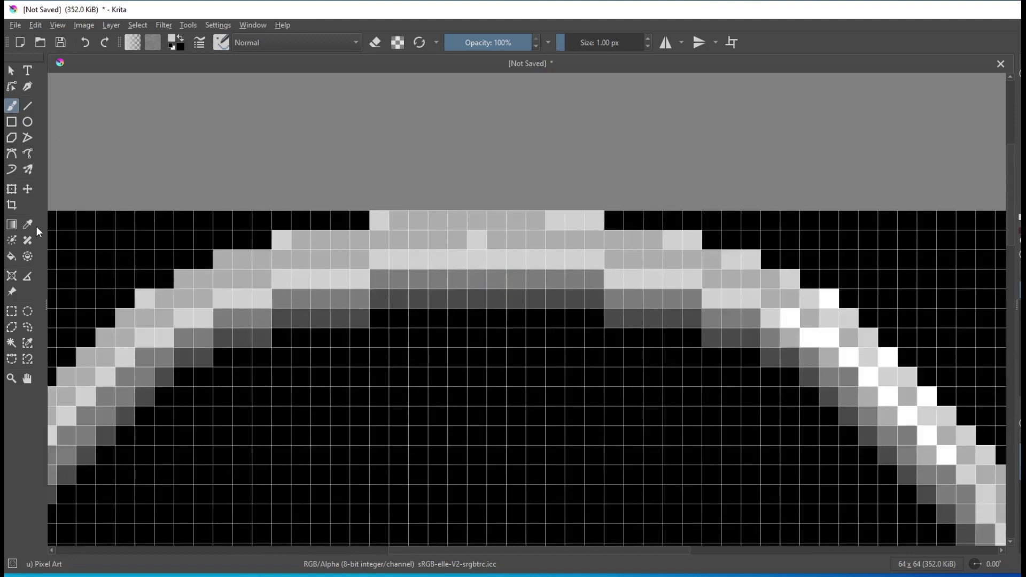
scroll(396, 411, down, 5)
scroll(306, 410, up, 6)
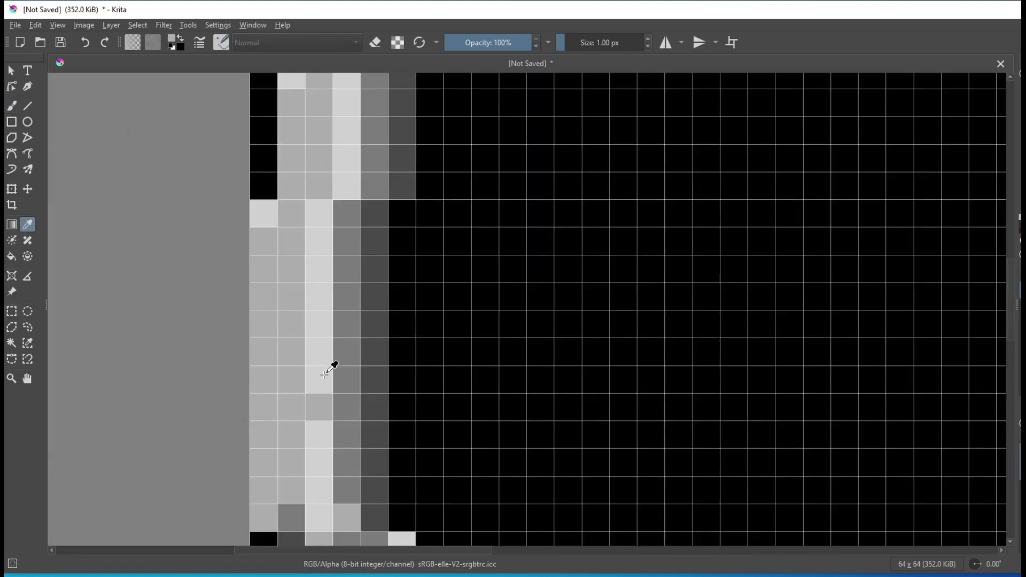
scroll(325, 374, down, 6)
scroll(420, 405, up, 4)
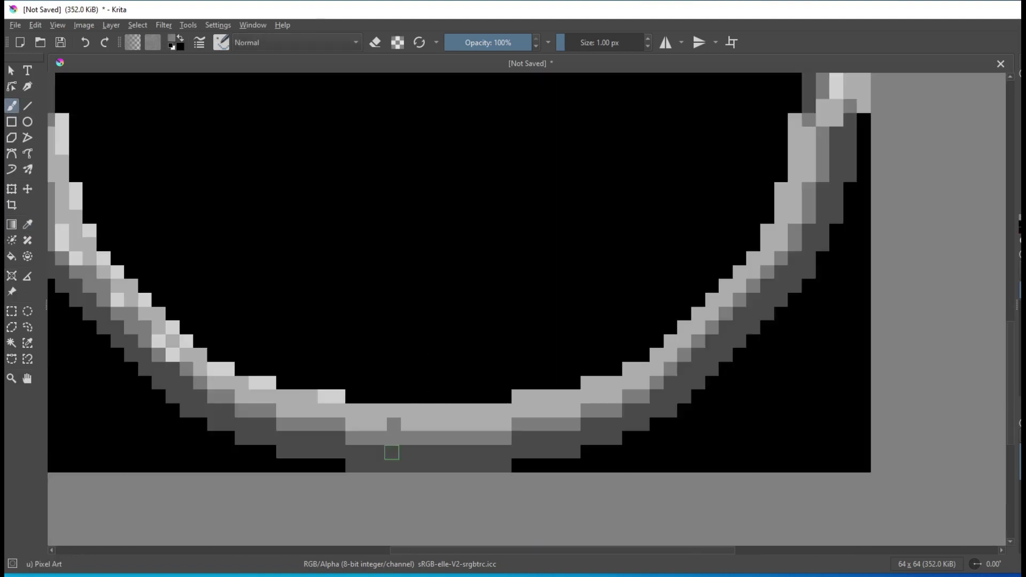
key(b)
scroll(422, 362, down, 4)
scroll(470, 359, up, 6)
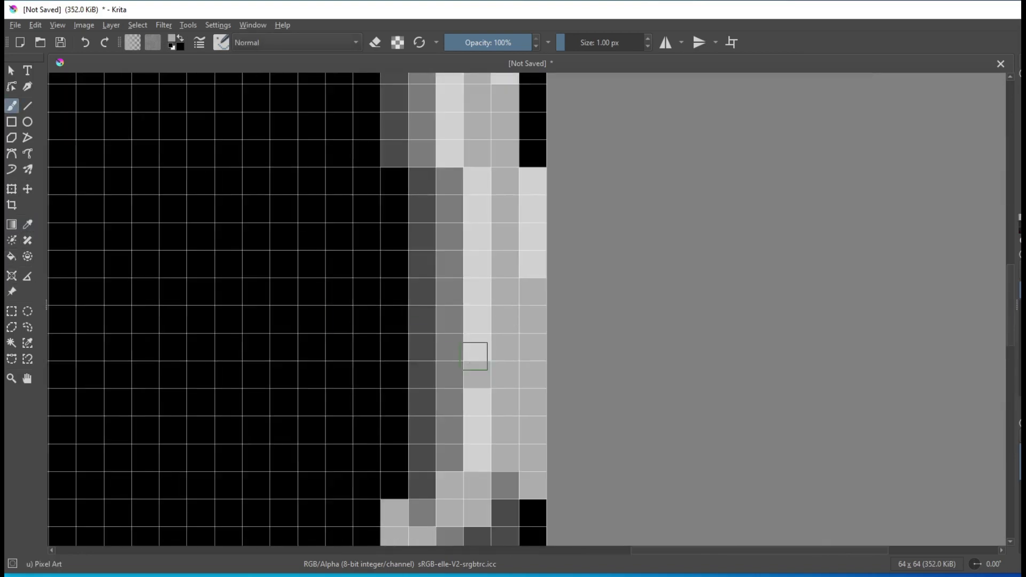
key(b)
scroll(522, 360, down, 6)
scroll(472, 265, up, 4)
scroll(531, 268, down, 2)
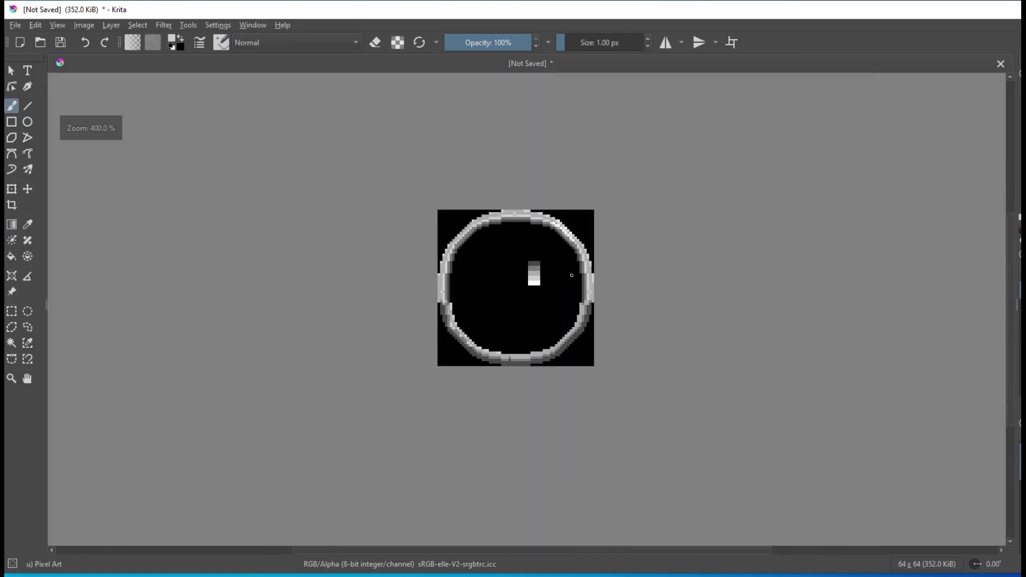
scroll(590, 418, up, 4)
scroll(590, 418, down, 6)
scroll(566, 332, up, 7)
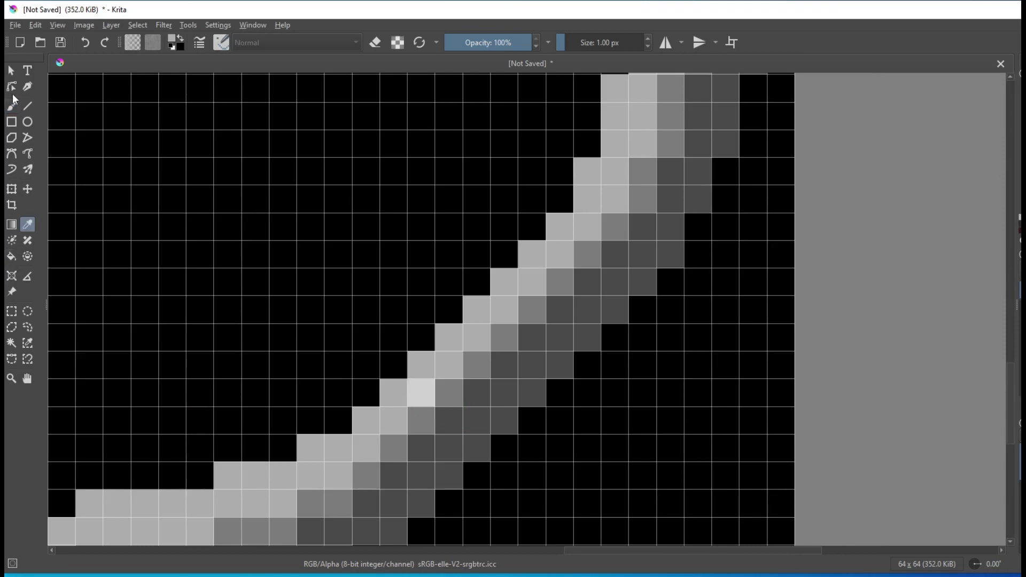
scroll(670, 459, down, 1)
scroll(669, 460, up, 3)
key(super)
key(Escape)
scroll(612, 335, down, 8)
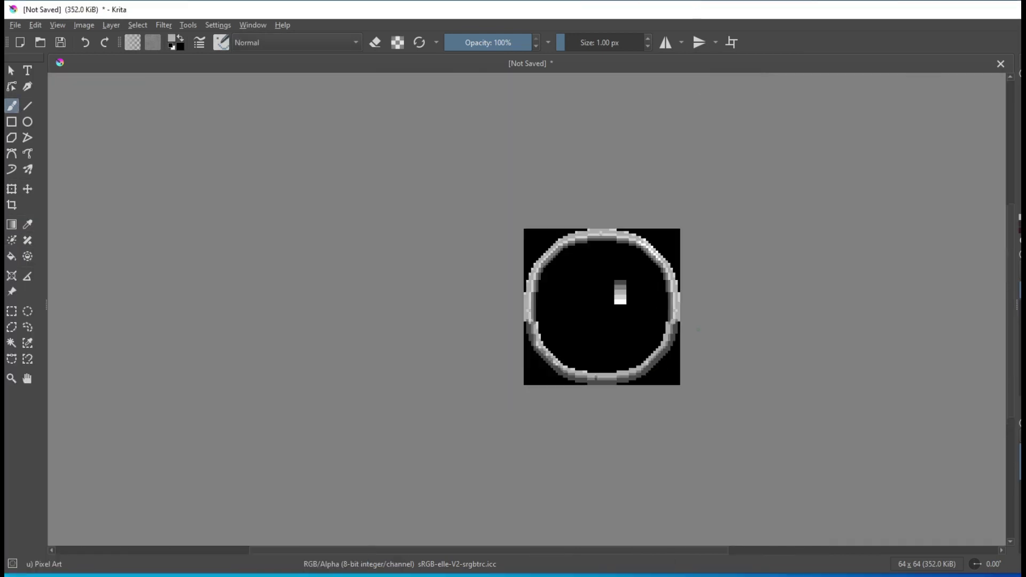
scroll(613, 335, up, 1)
scroll(499, 328, up, 1)
scroll(358, 319, up, 4)
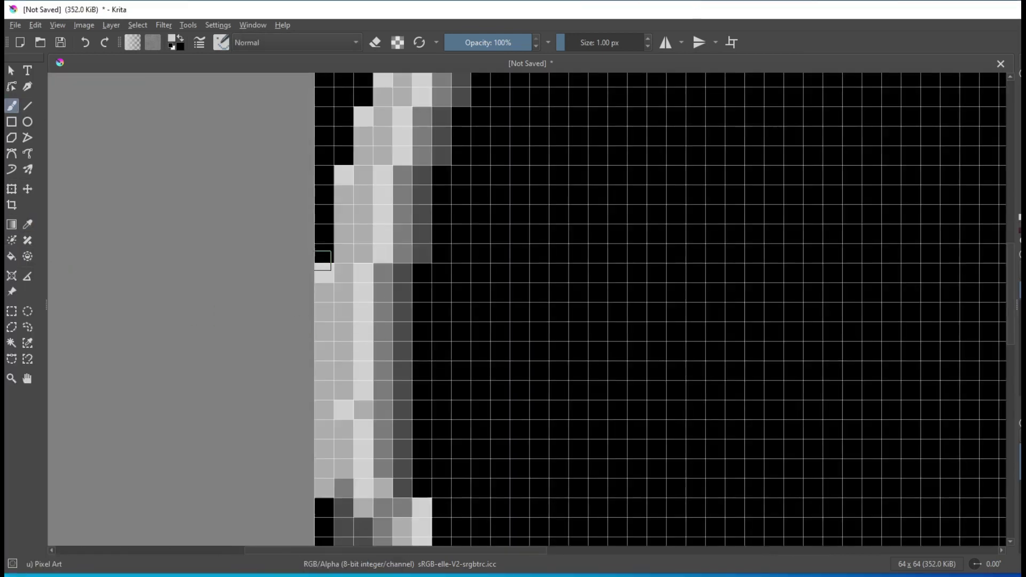
scroll(347, 307, down, 3)
scroll(355, 362, up, 4)
scroll(355, 362, down, 3)
scroll(508, 321, up, 3)
scroll(401, 225, up, 1)
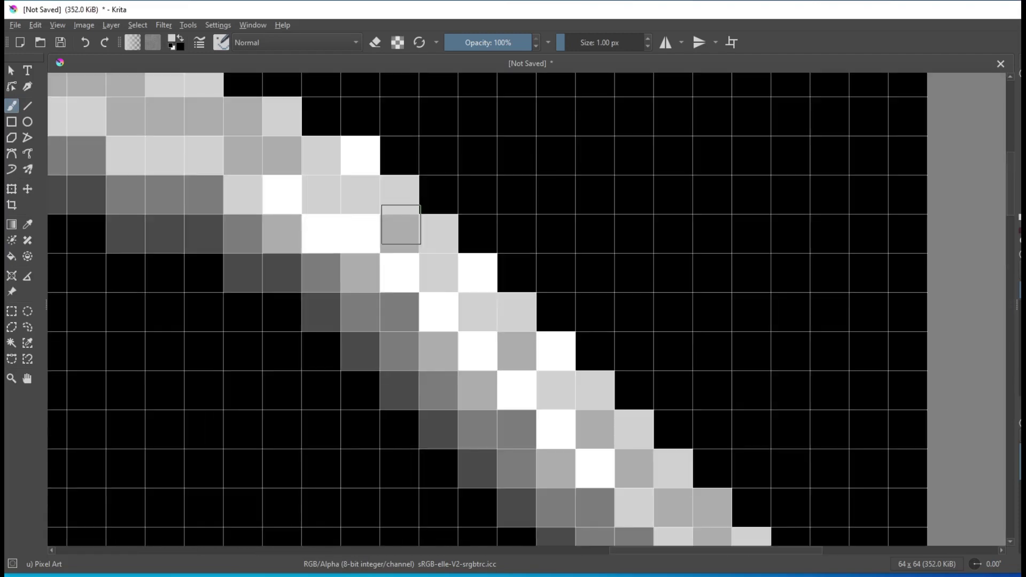
scroll(551, 383, down, 8)
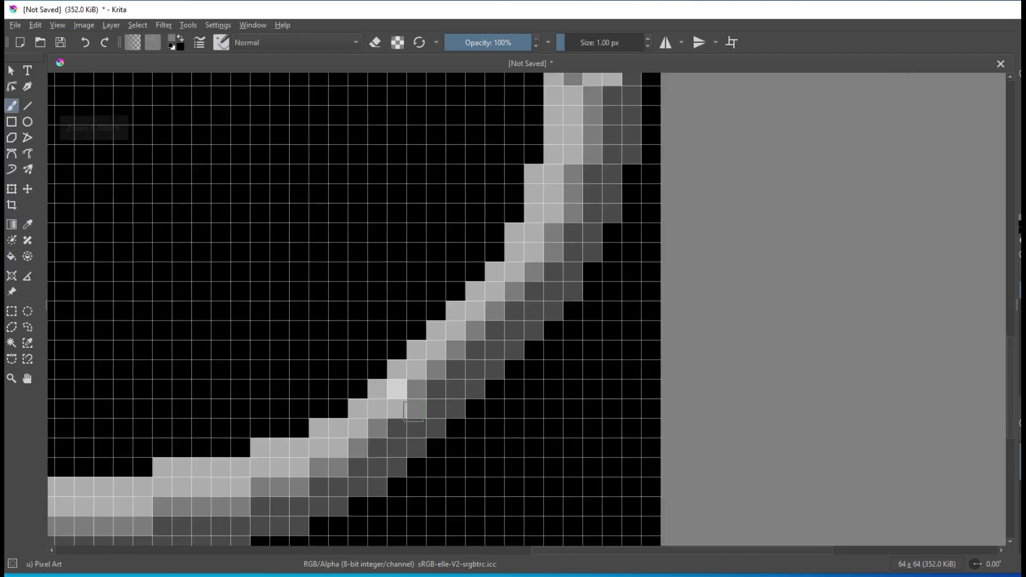
scroll(337, 363, down, 5)
scroll(336, 363, down, 3)
scroll(337, 363, up, 10)
scroll(337, 363, down, 2)
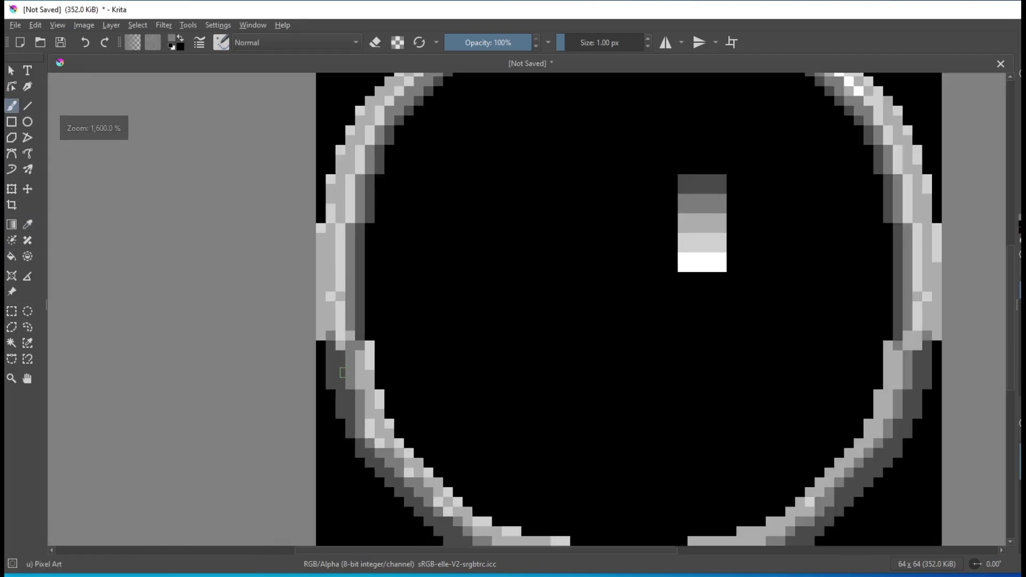
scroll(385, 326, down, 2)
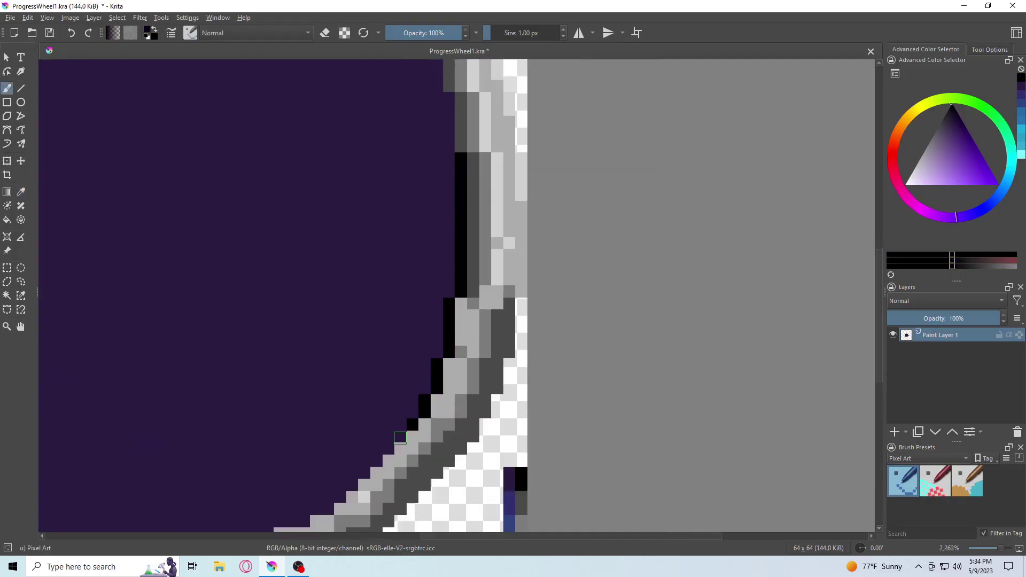
Outline the purple disc's bottom inner edge in black with a straight line.
drag(862, 269, 173, 319)
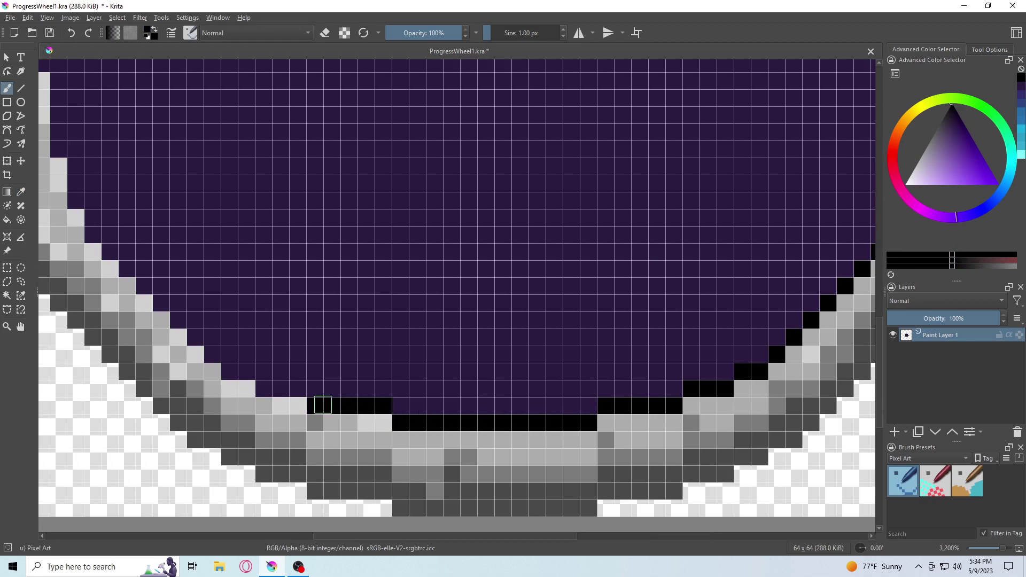
scroll(110, 252, down, 4)
scroll(88, 431, up, 2)
key(v)
drag(86, 455, 88, 430)
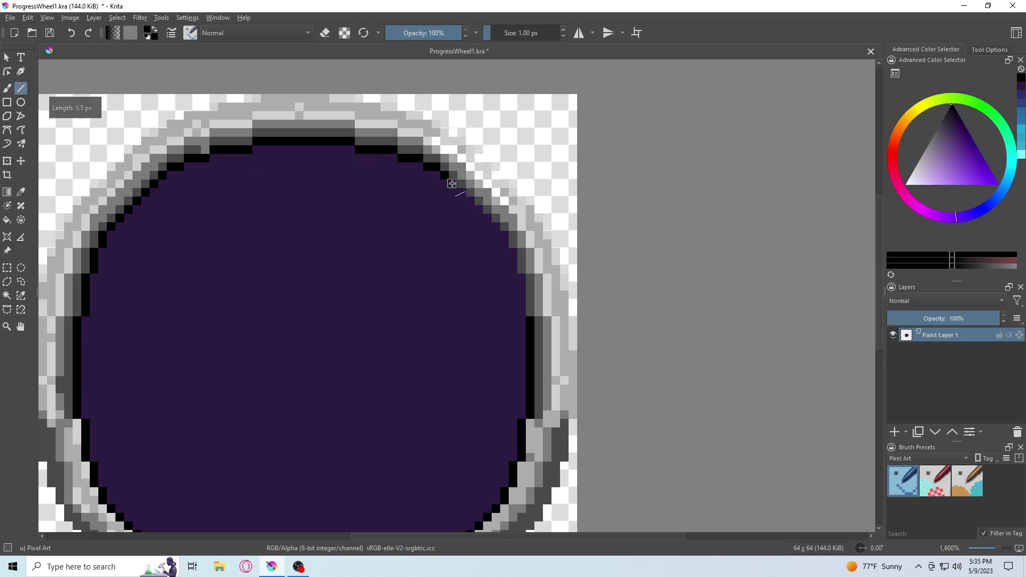
scroll(521, 231, down, 3)
key(b)
Paint blue pixels along the disc's inner edge and right inner rim.
ctrl+click(604, 406)
scroll(420, 455, up, 3)
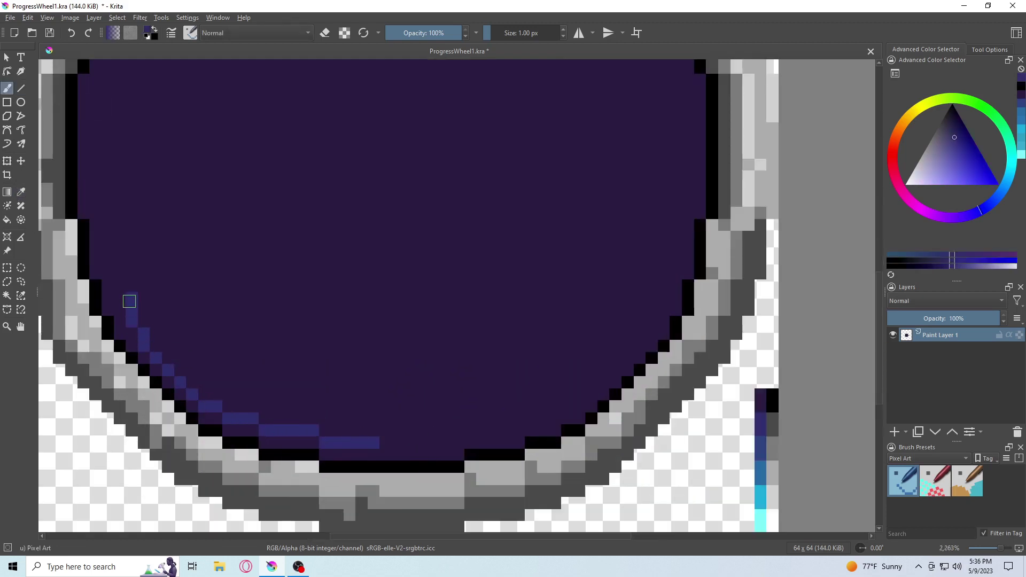
scroll(245, 369, down, 3)
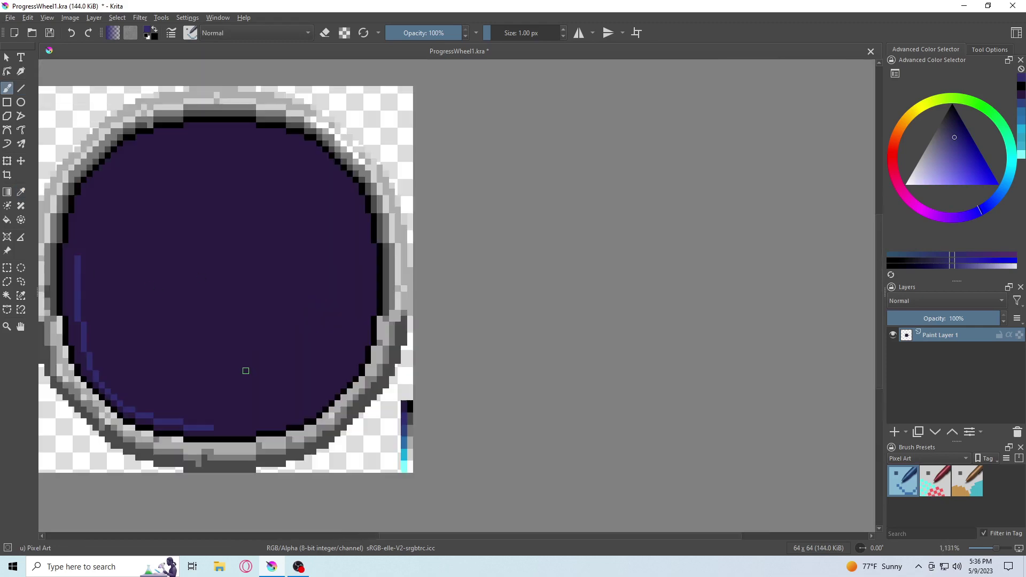
scroll(229, 263, up, 2)
scroll(165, 292, up, 2)
scroll(306, 332, down, 4)
scroll(226, 271, up, 4)
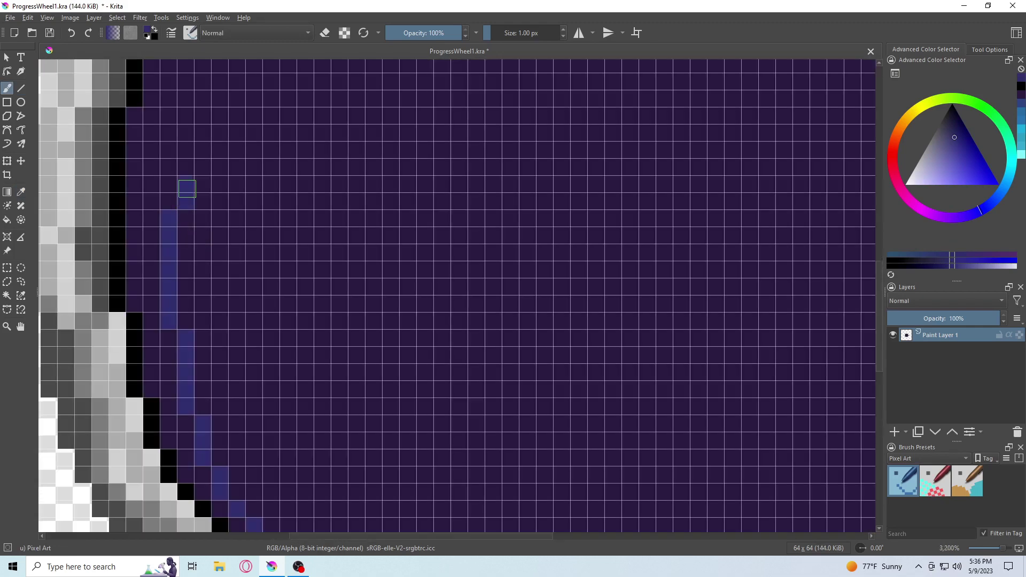
scroll(207, 115, down, 2)
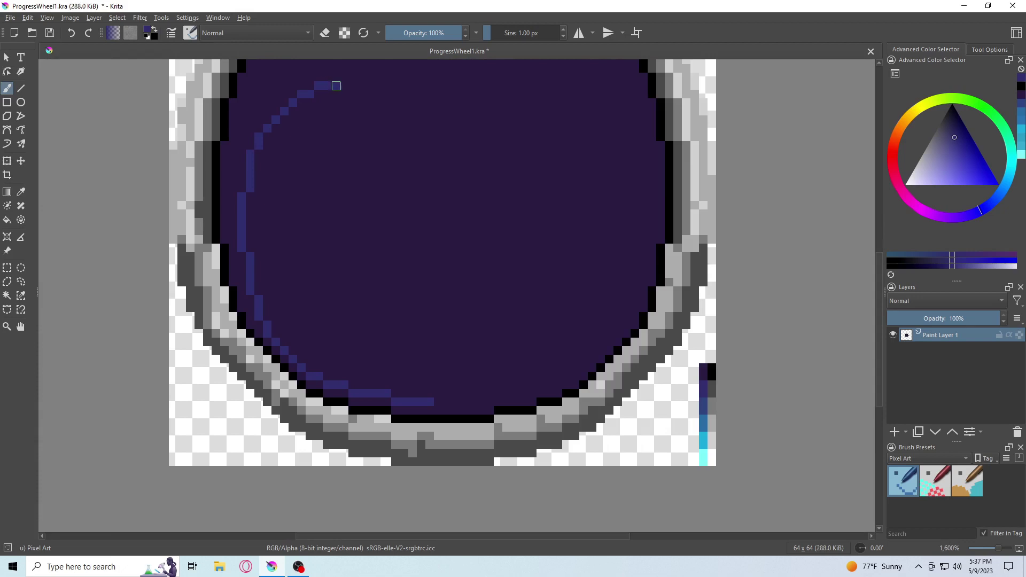
scroll(289, 243, down, 1)
scroll(296, 291, up, 1)
scroll(332, 367, up, 4)
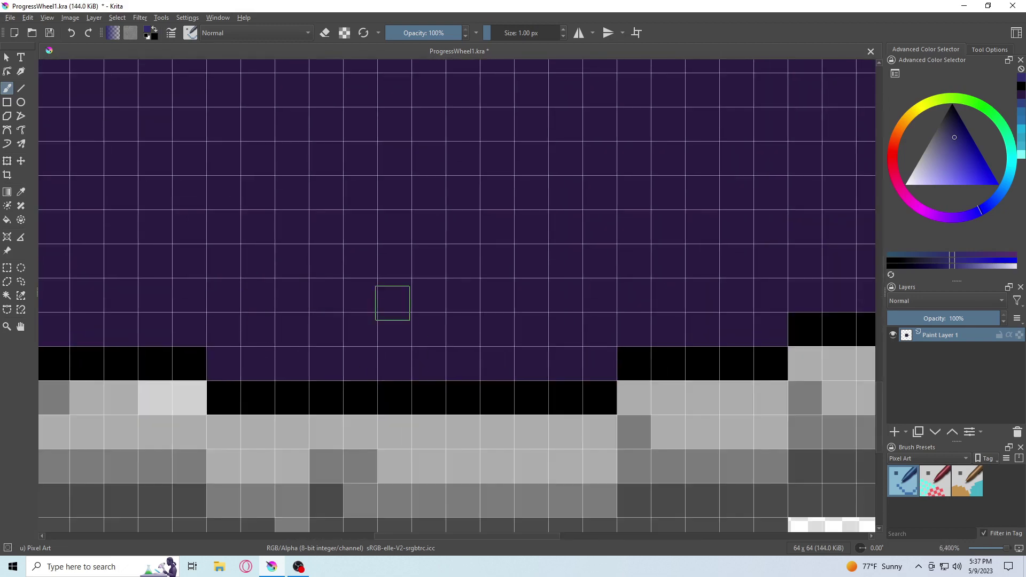
drag(300, 262, 499, 366)
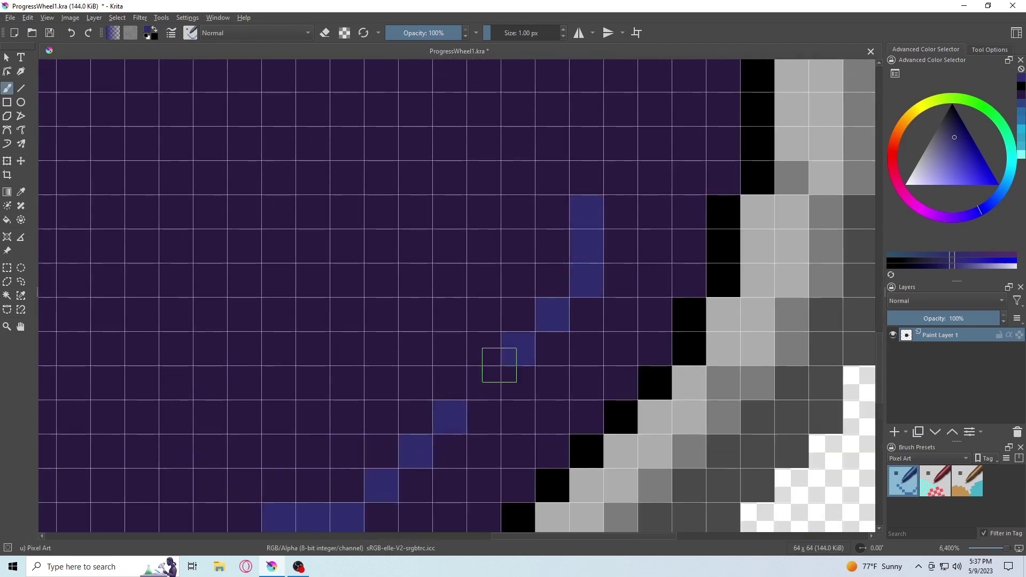
scroll(418, 327, down, 2)
scroll(418, 327, up, 2)
drag(437, 375, 412, 245)
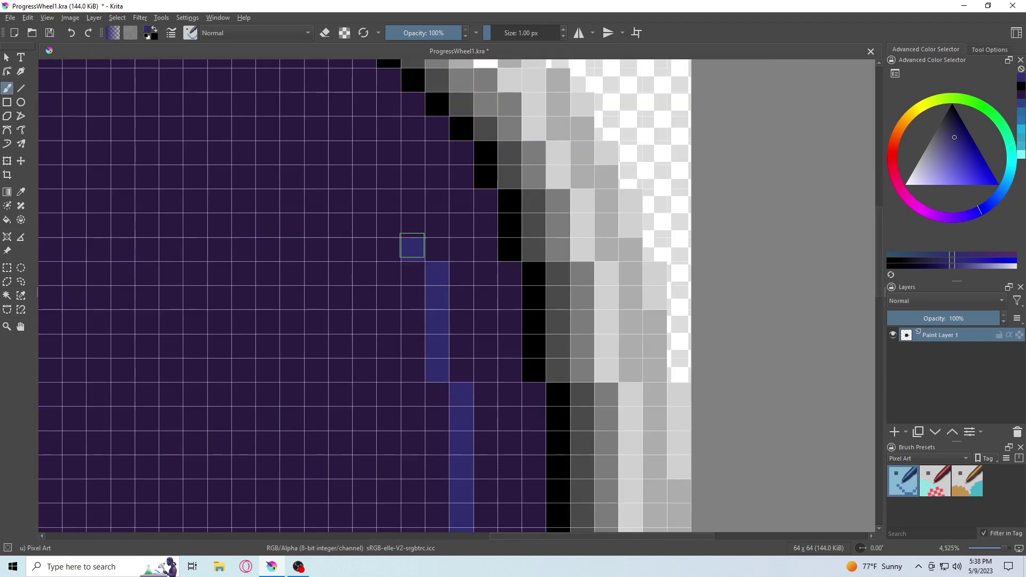
scroll(413, 245, down, 2)
scroll(415, 241, up, 2)
scroll(419, 178, down, 2)
scroll(419, 291, up, 2)
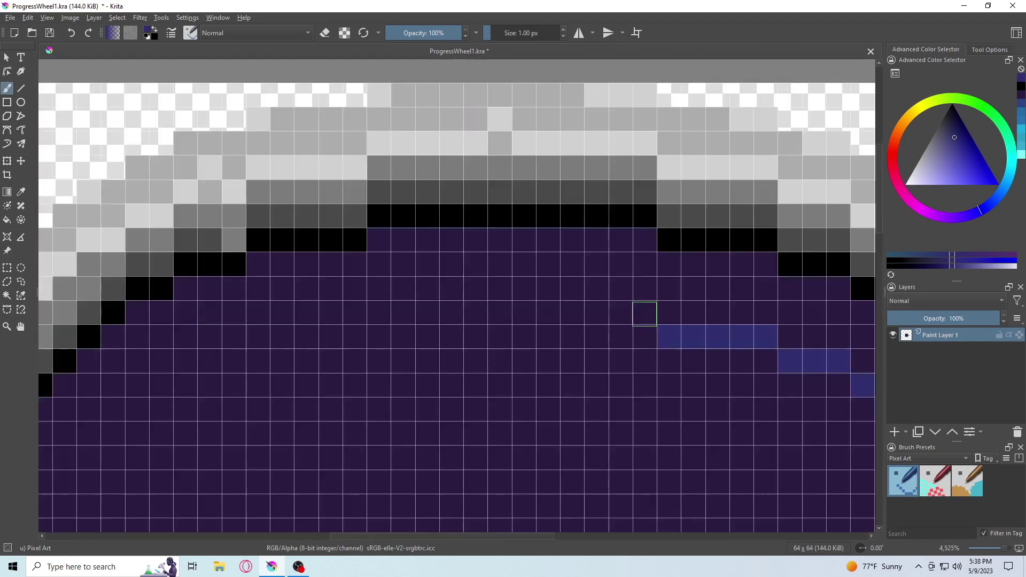
Continue the blue rim line across the top, down the left side and along the bottom.
drag(645, 314, 263, 337)
scroll(257, 267, down, 3)
drag(273, 160, 253, 195)
scroll(253, 195, down, 3)
scroll(212, 173, up, 2)
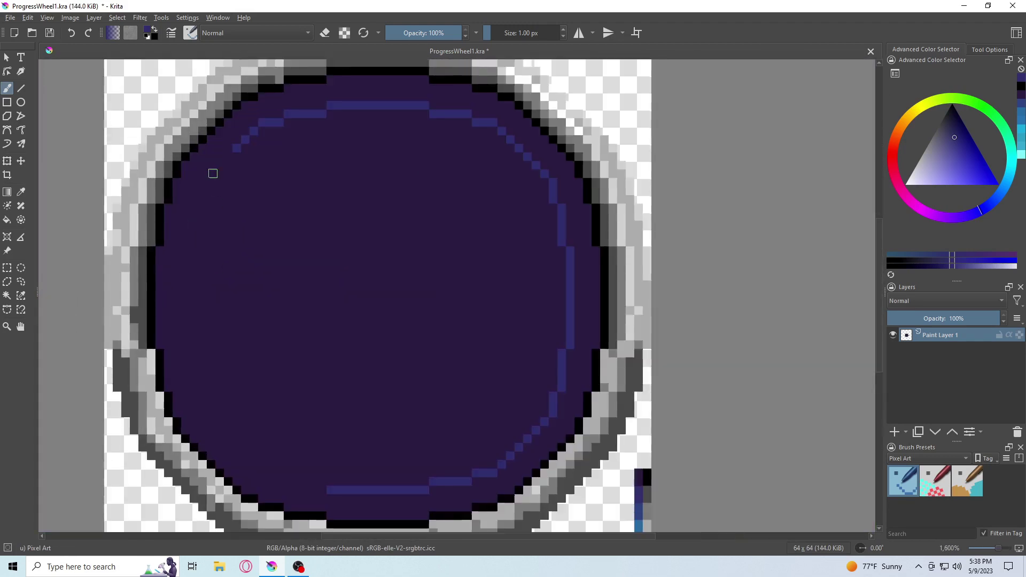
scroll(213, 174, up, 1)
scroll(241, 153, up, 2)
scroll(237, 131, down, 2)
scroll(261, 252, up, 2)
drag(261, 251, 238, 366)
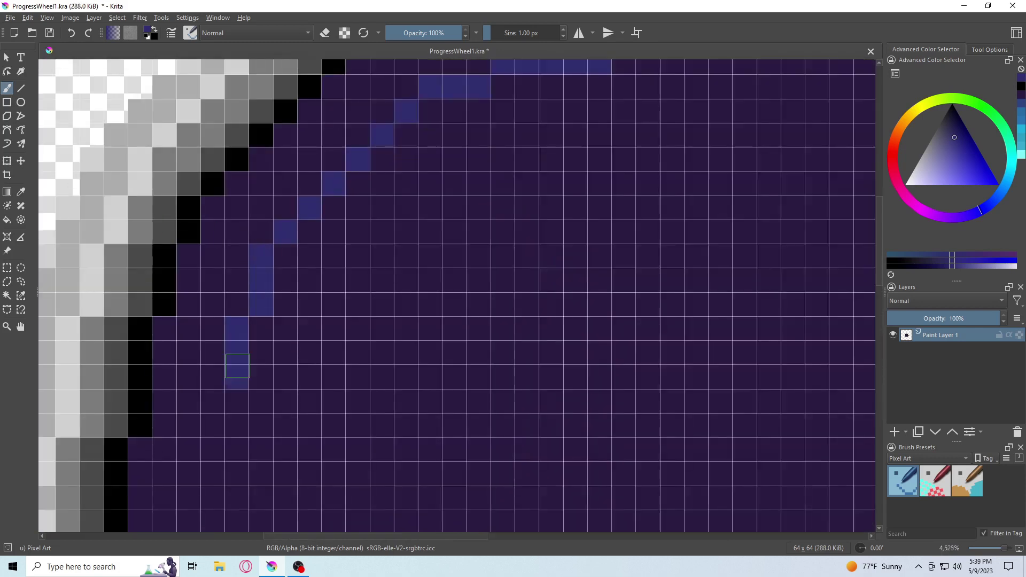
scroll(237, 367, down, 1)
drag(274, 405, 240, 146)
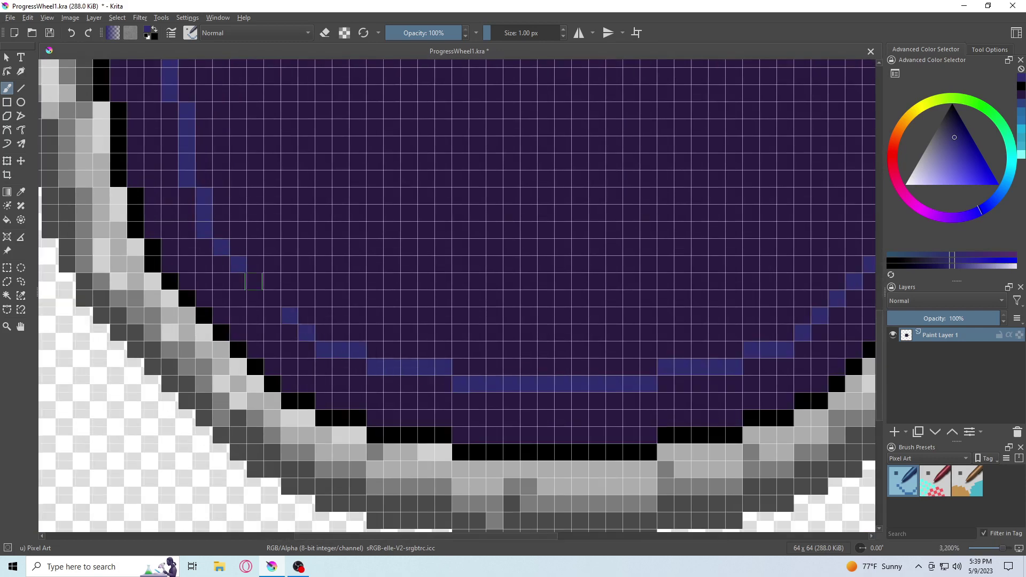
Fill the disc's interior with a lighter blue.
scroll(253, 281, down, 3)
click(390, 314)
scroll(298, 309, up, 2)
scroll(160, 168, down, 2)
Sketch a spiral with a larger surrounding loop in the disc's centre, then undo once.
scroll(437, 204, up, 1)
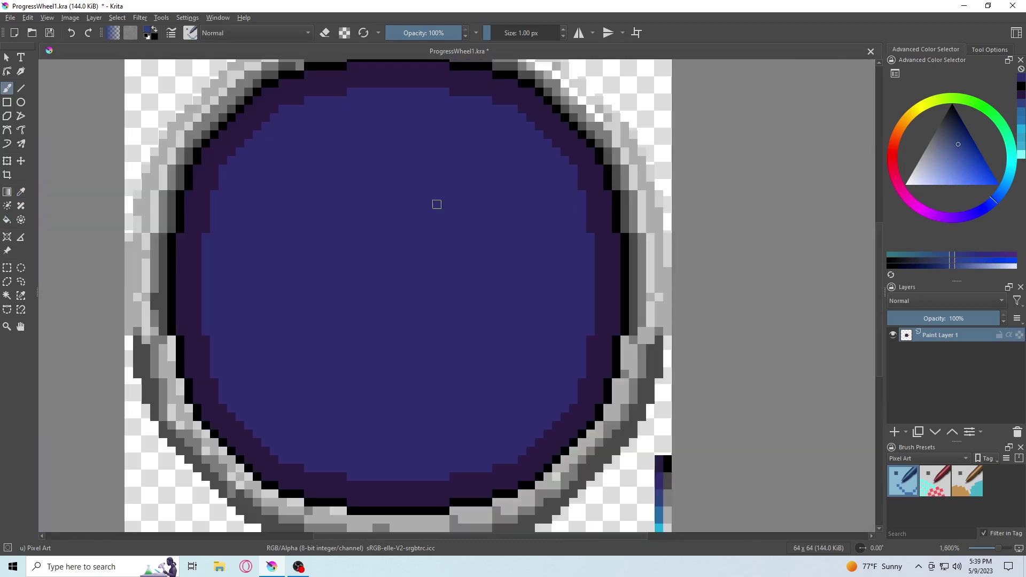
drag(271, 228, 415, 304)
drag(268, 277, 402, 156)
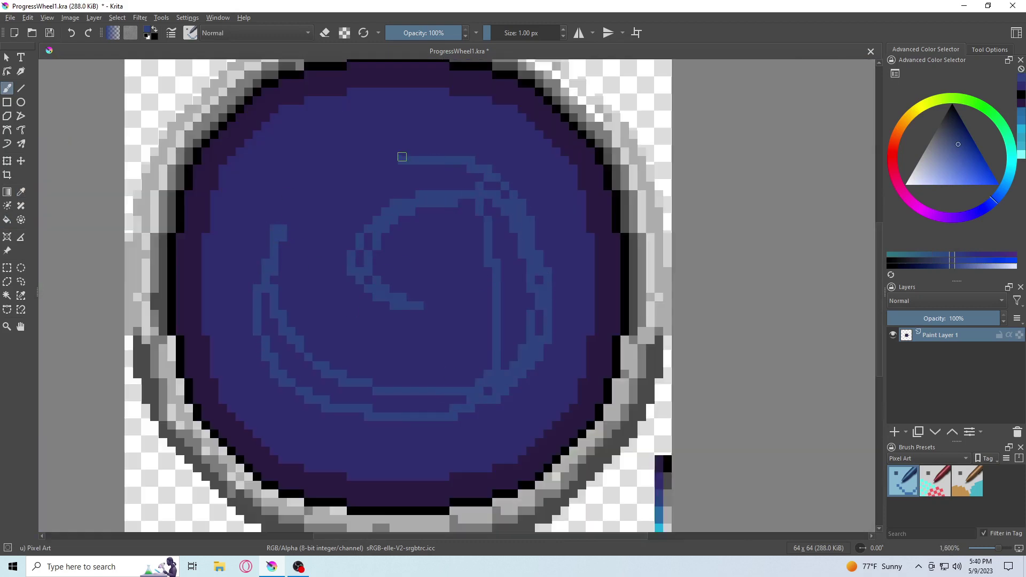
scroll(369, 251, down, 4)
scroll(351, 316, up, 4)
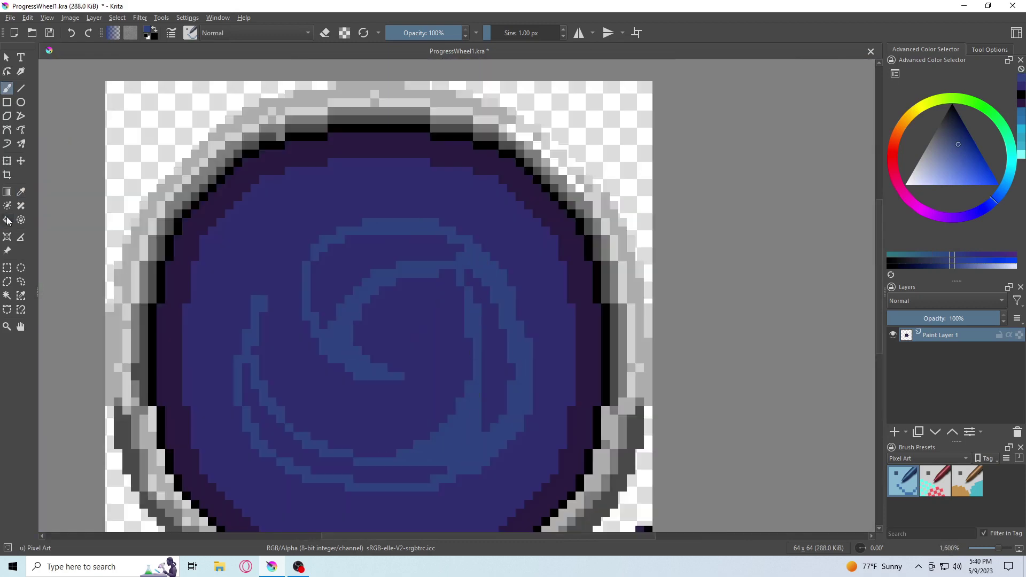
key(ctrl+z)
key(ctrl+z)
scroll(363, 251, down, 4)
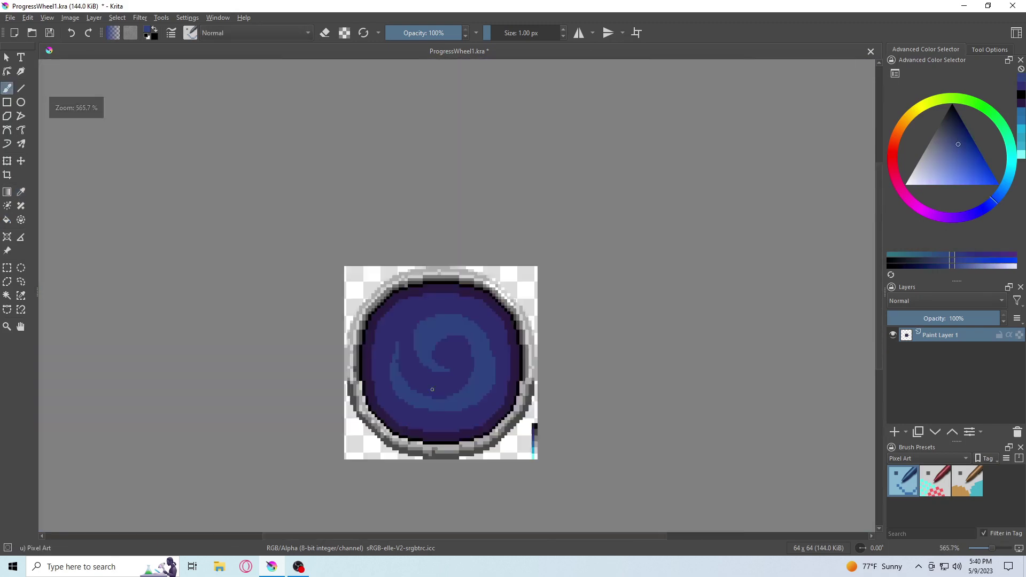
scroll(310, 183, up, 5)
scroll(291, 230, down, 3)
Try a lighter-blue highlight along the spiral's inner edge, then undo it.
click(481, 358)
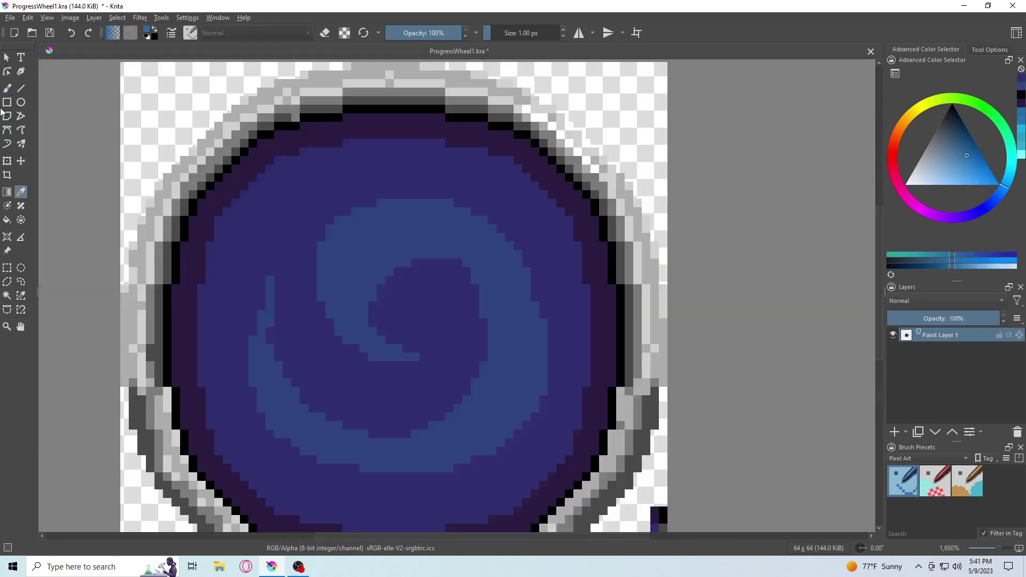
scroll(282, 192, up, 3)
key(b)
drag(490, 381, 374, 330)
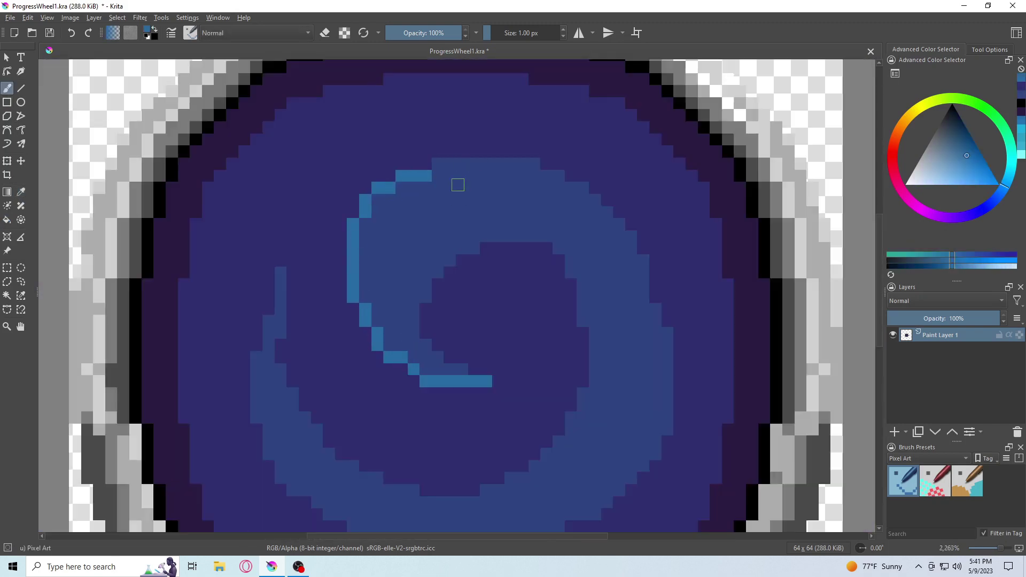
scroll(458, 185, down, 2)
scroll(348, 278, up, 2)
key(ctrl+z)
key(ctrl+z)
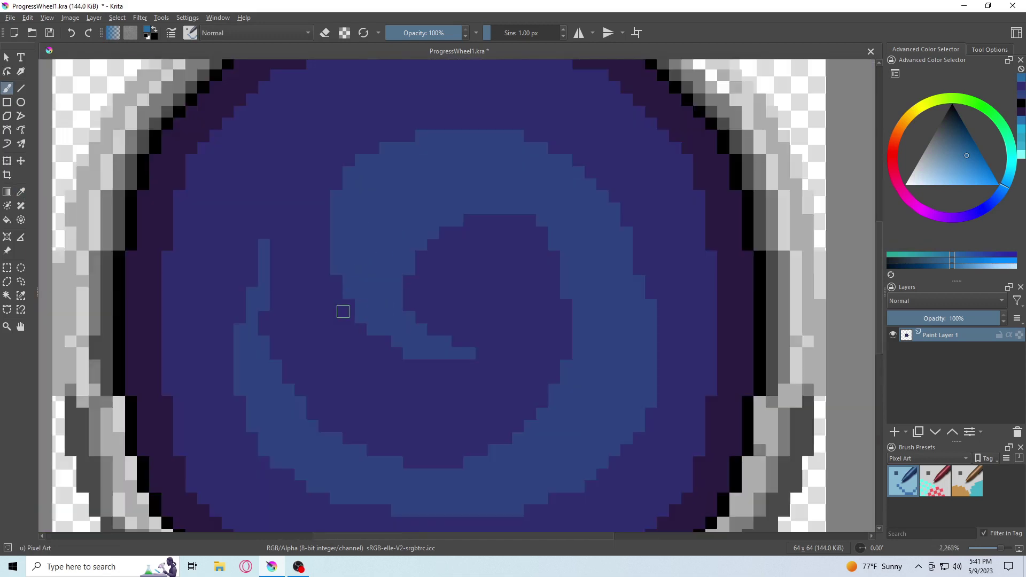
Paint light-blue pixels along the spiral's outer arc and arm edges.
drag(348, 182, 522, 134)
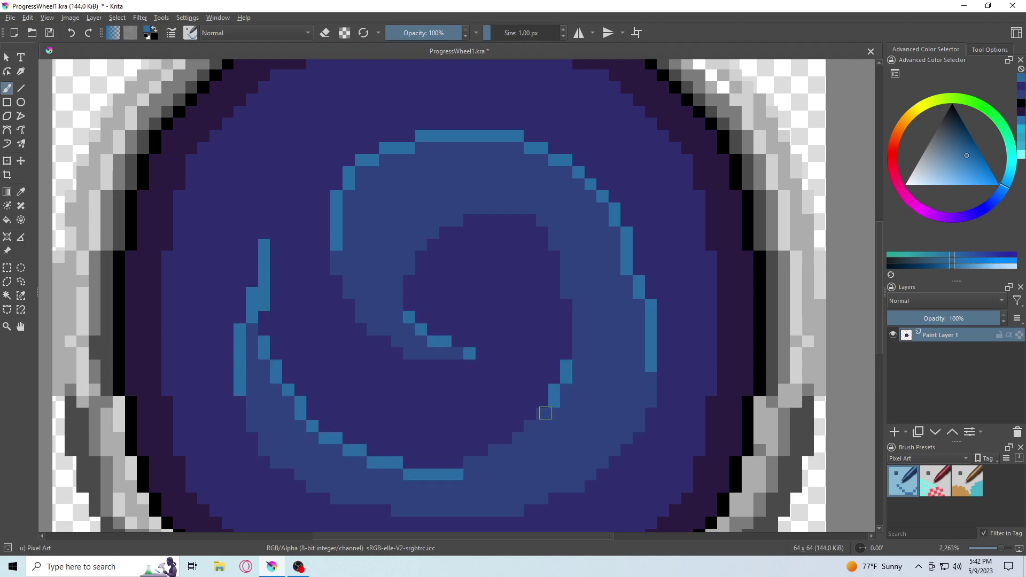
scroll(472, 461, down, 5)
scroll(137, 179, up, 5)
scroll(176, 198, down, 6)
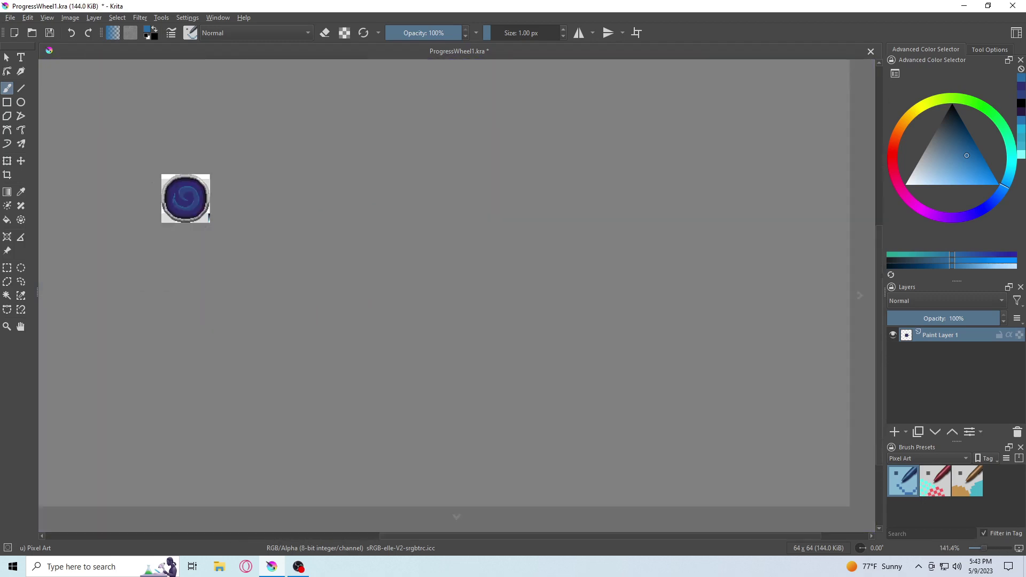
scroll(380, 405, up, 4)
scroll(380, 404, up, 2)
scroll(352, 412, down, 2)
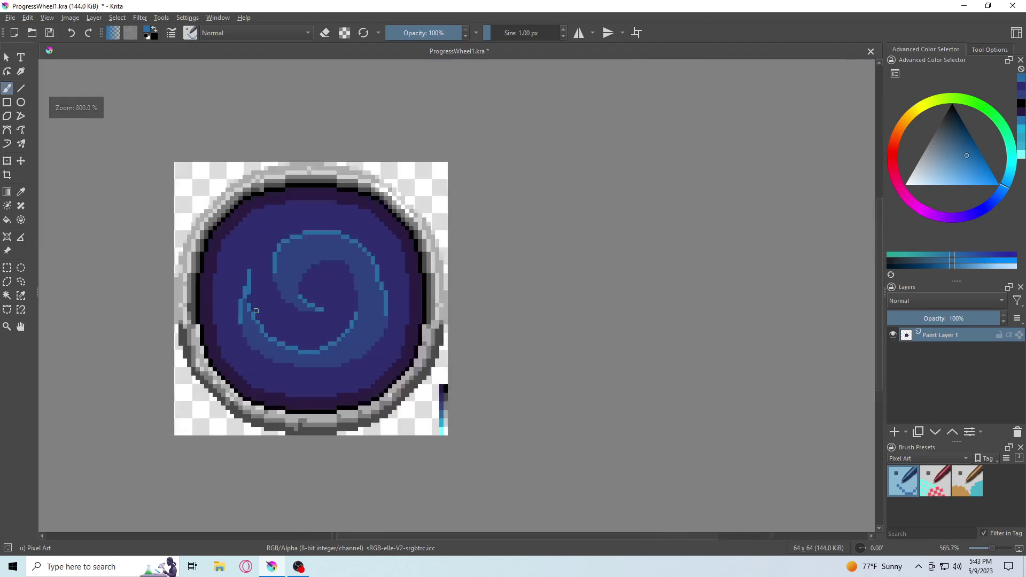
scroll(350, 167, up, 2)
scroll(499, 235, up, 1)
scroll(538, 269, up, 1)
scroll(539, 269, down, 2)
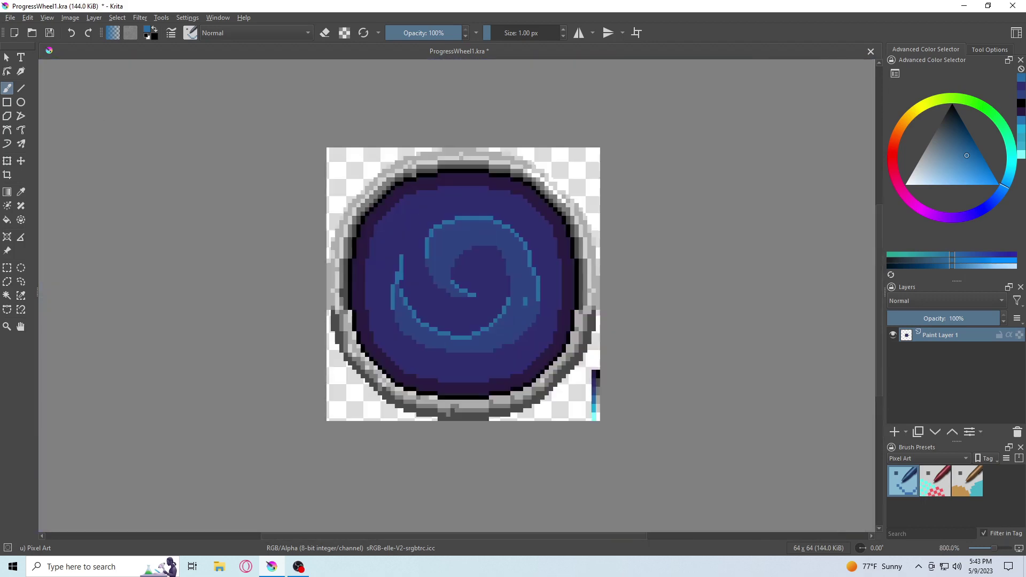
scroll(390, 246, up, 2)
scroll(278, 233, up, 1)
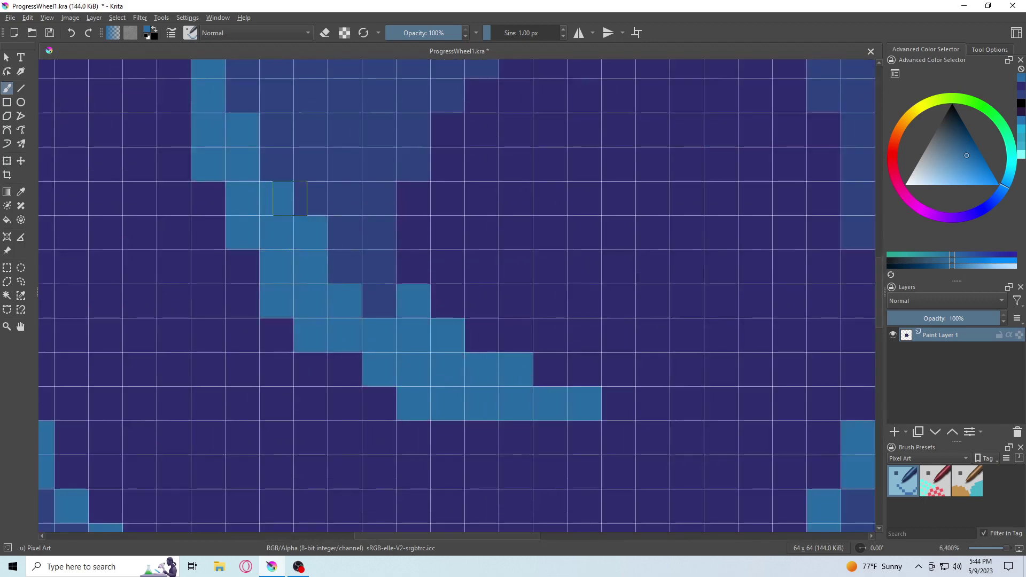
scroll(278, 234, down, 1)
scroll(401, 156, up, 1)
scroll(255, 363, down, 3)
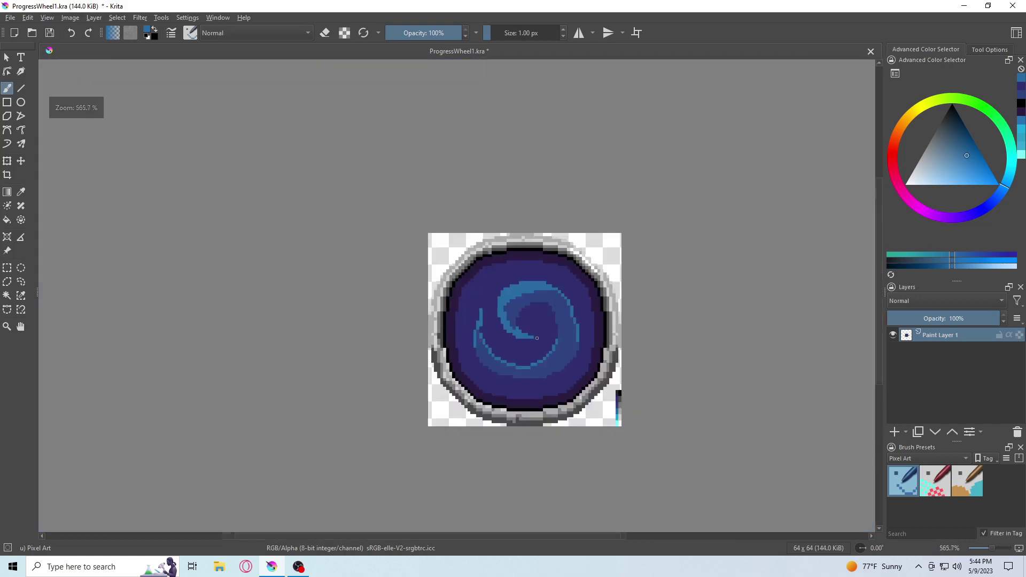
scroll(442, 239, up, 3)
scroll(442, 239, down, 2)
scroll(442, 239, up, 2)
scroll(442, 238, up, 1)
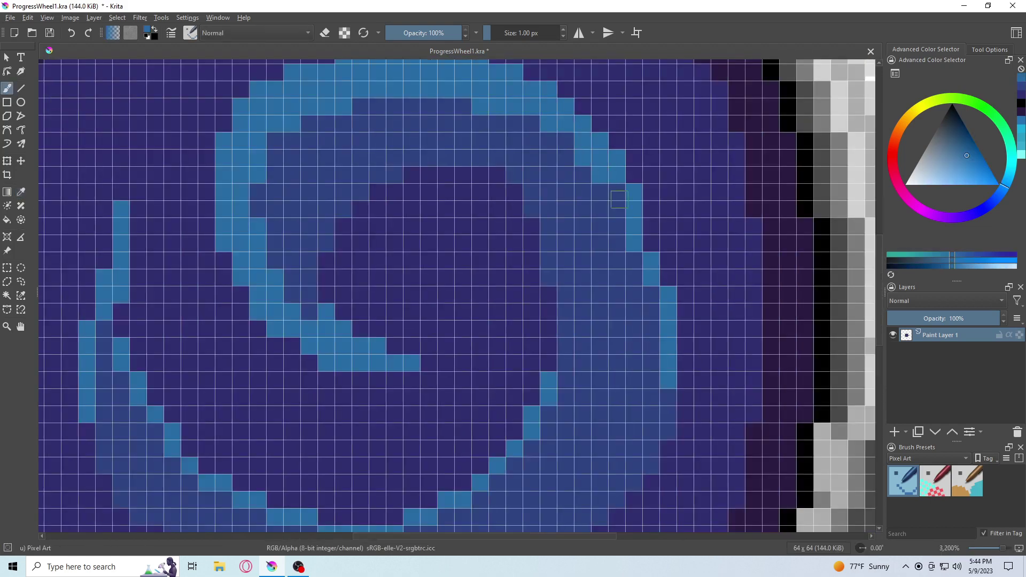
scroll(615, 321, down, 1)
scroll(614, 321, up, 1)
scroll(615, 354, down, 2)
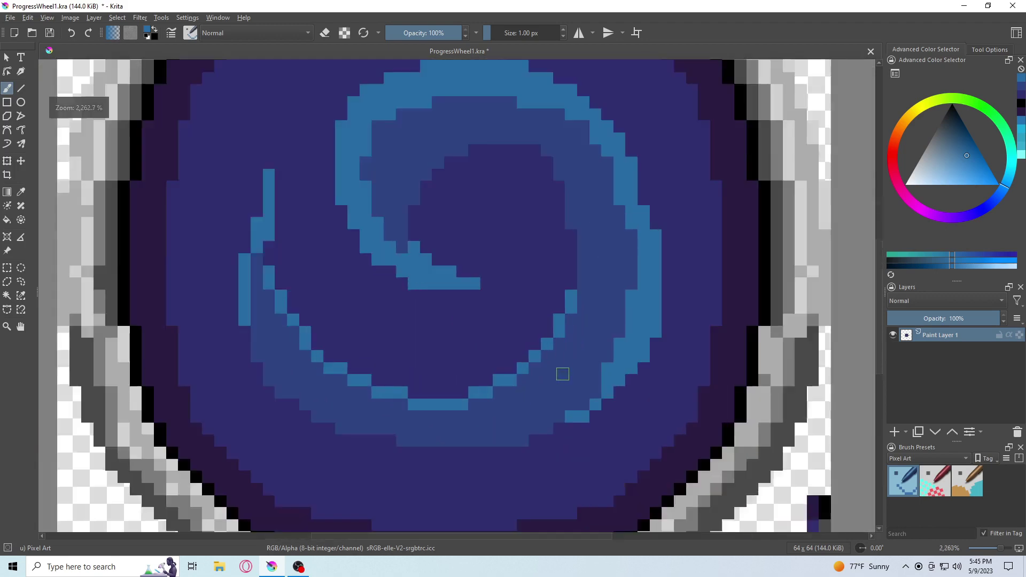
scroll(561, 374, up, 2)
scroll(561, 373, up, 1)
scroll(561, 373, up, 1)
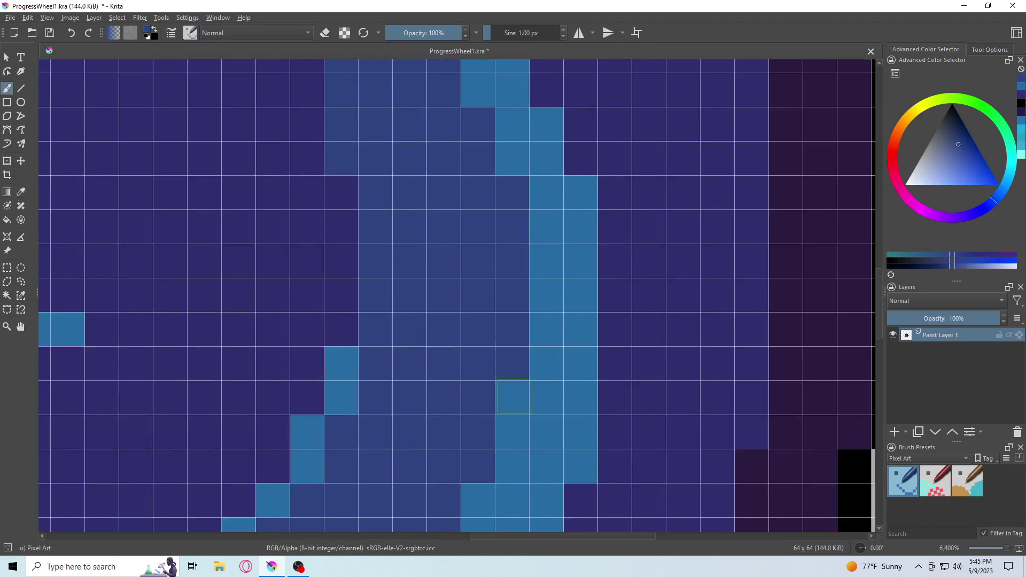
scroll(390, 233, down, 1)
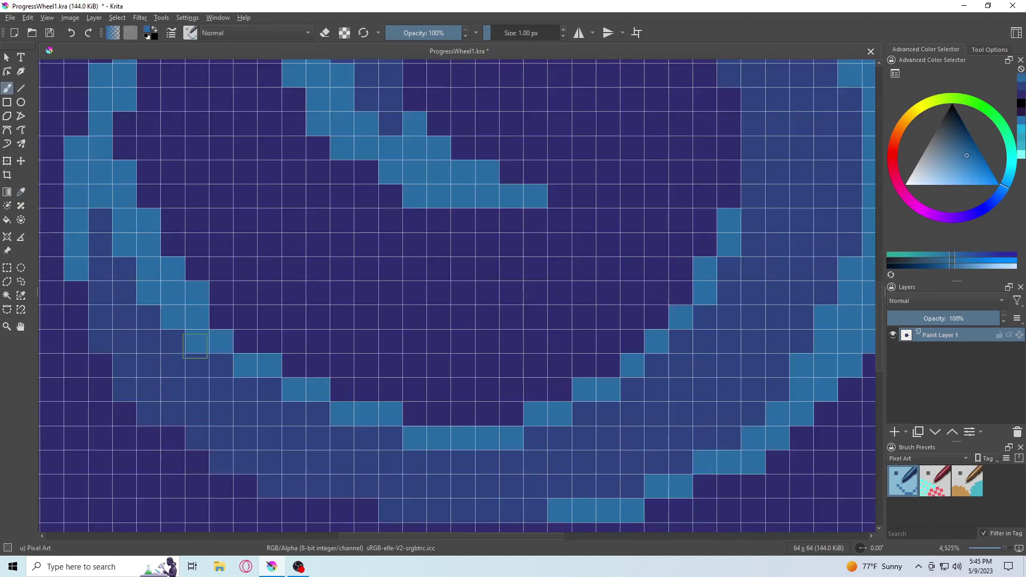
drag(299, 428, 652, 385)
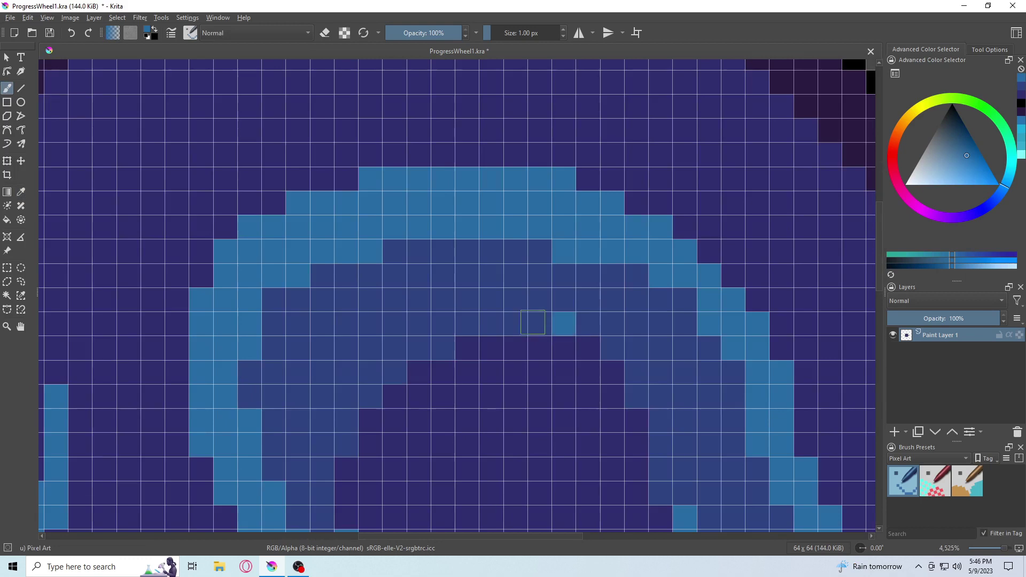
drag(484, 324, 593, 324)
drag(661, 497, 663, 417)
scroll(663, 417, down, 3)
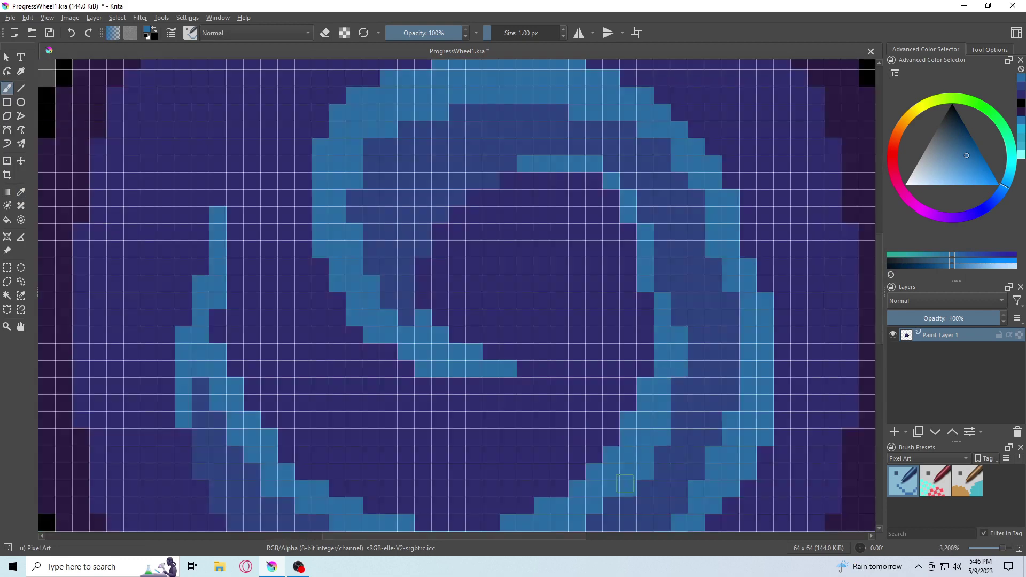
scroll(428, 267, up, 3)
scroll(428, 267, down, 5)
scroll(202, 193, up, 5)
Sample a darker blue from the artwork and repaint a stray light-blue band with it.
key(p)
click(202, 193)
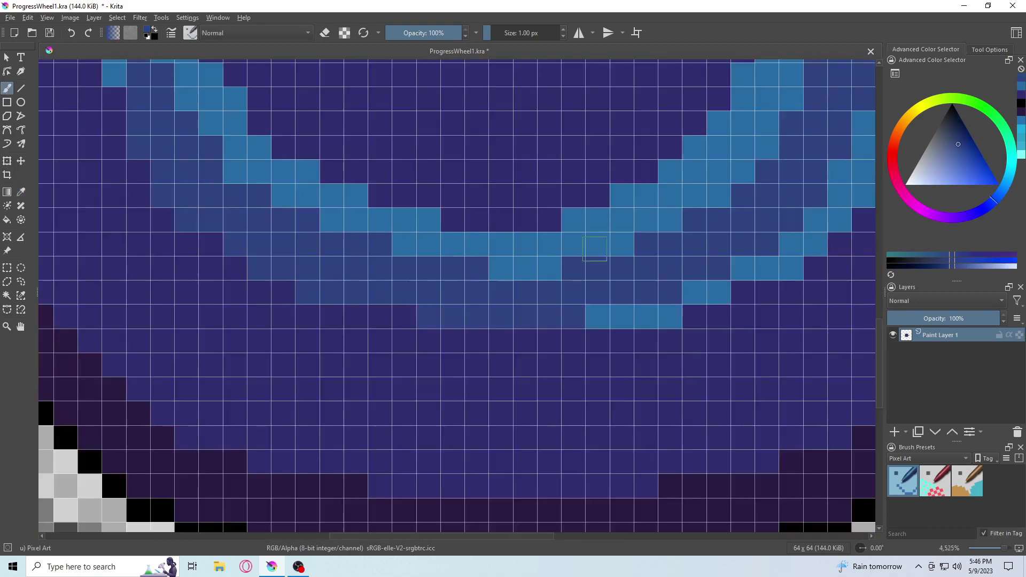
click(595, 250)
scroll(595, 250, down, 2)
scroll(287, 392, up, 2)
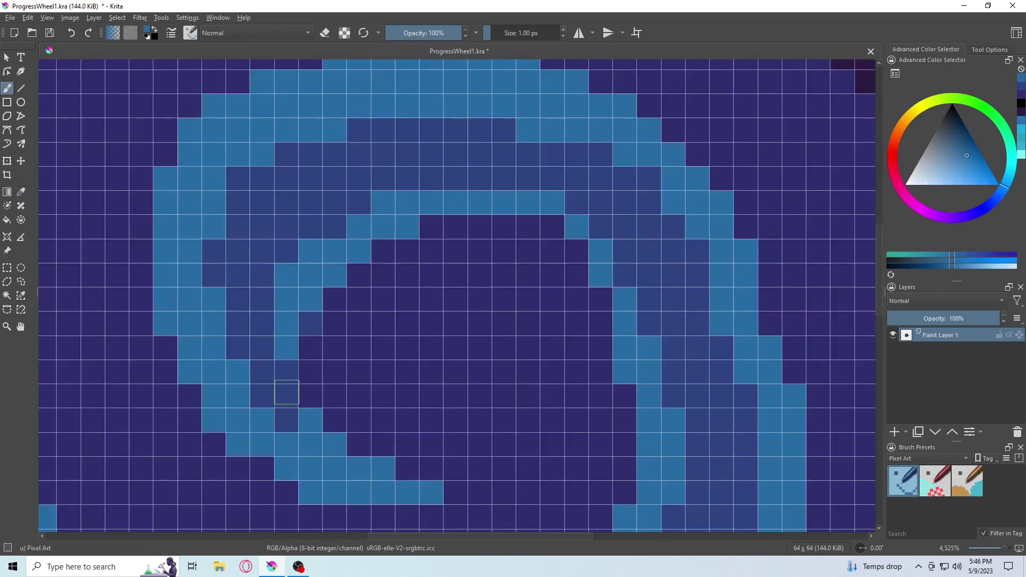
scroll(286, 392, down, 1)
scroll(286, 393, down, 1)
scroll(287, 393, down, 3)
scroll(287, 393, up, 2)
click(7, 251)
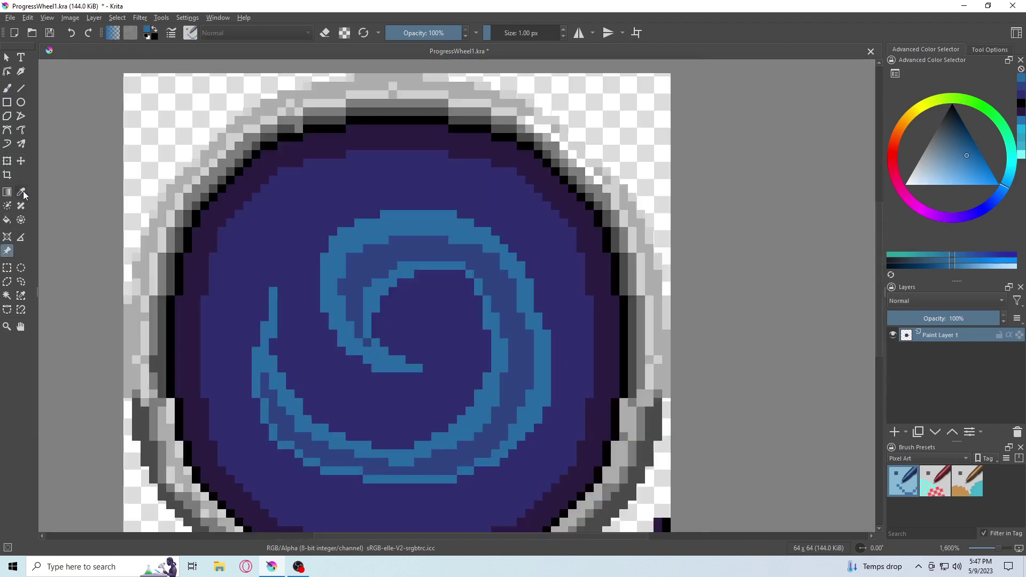
key(b)
scroll(293, 298, up, 2)
scroll(596, 367, down, 1)
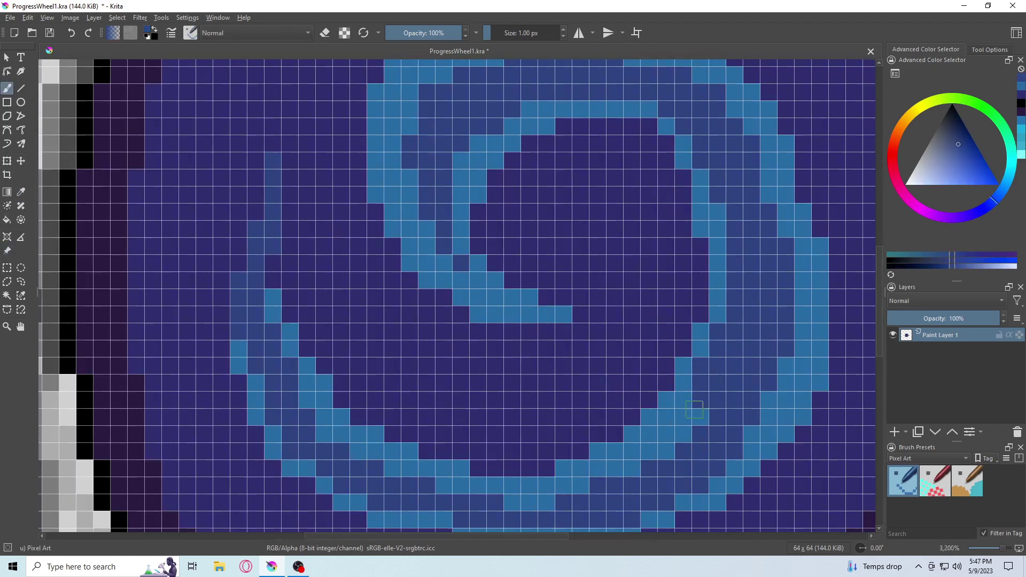
drag(694, 409, 574, 489)
Fill the left part of the spiral ring with light blue.
scroll(306, 391, down, 1)
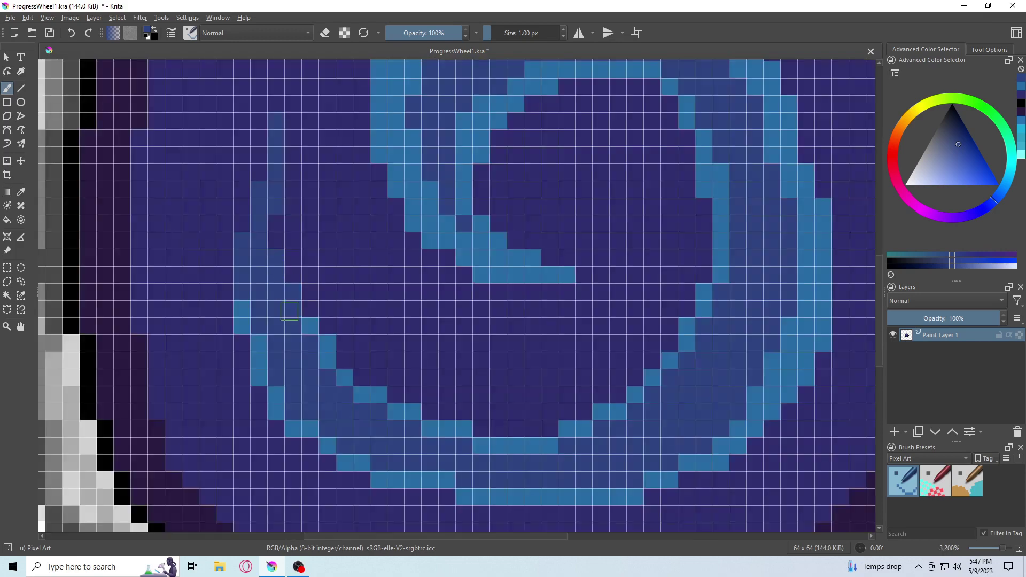
scroll(306, 391, down, 1)
scroll(321, 374, down, 4)
scroll(395, 352, up, 5)
scroll(395, 246, up, 2)
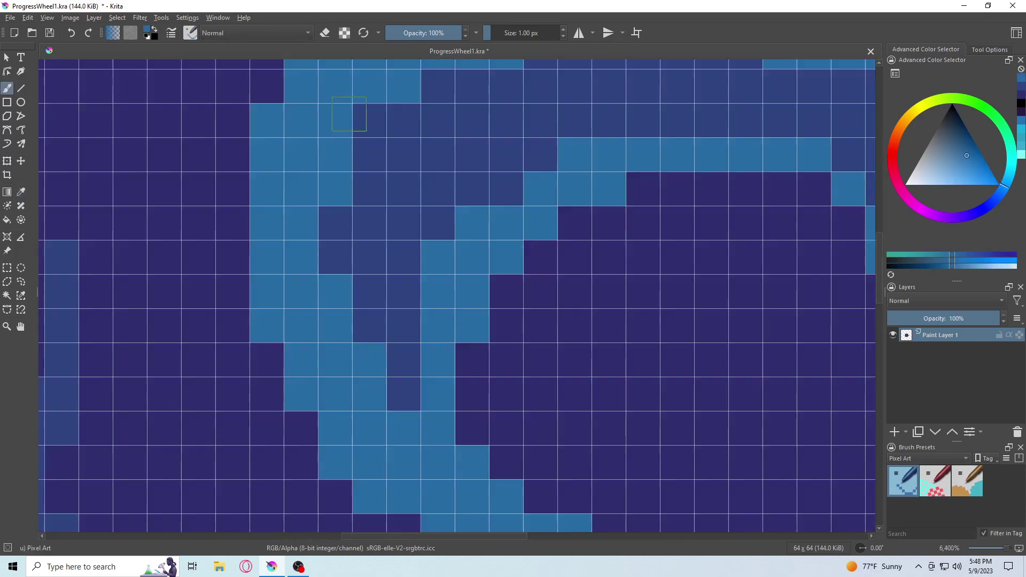
scroll(395, 246, down, 1)
drag(396, 342, 408, 238)
scroll(409, 237, down, 2)
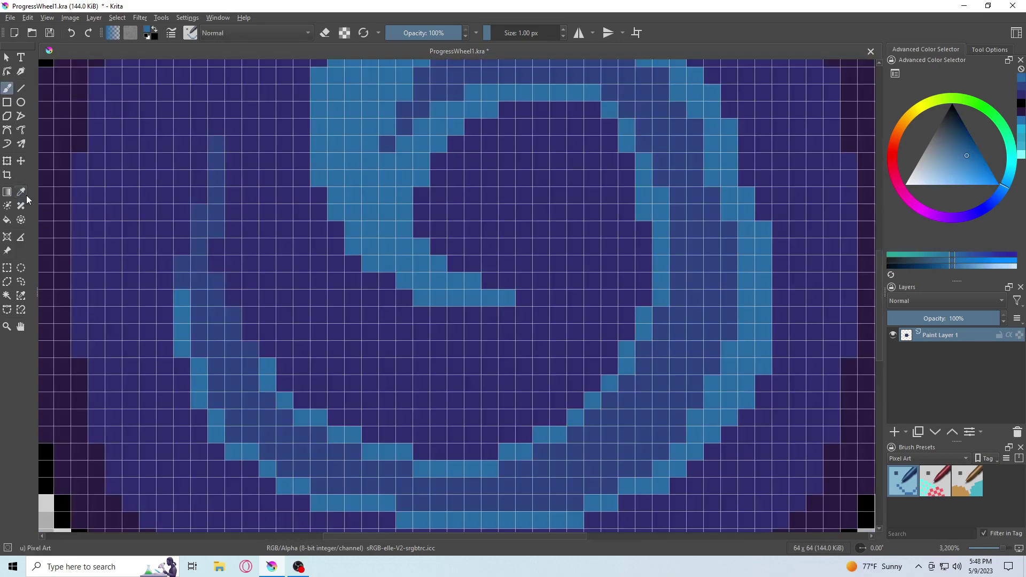
scroll(408, 237, down, 3)
scroll(412, 378, up, 4)
ctrl+click(412, 378)
scroll(279, 219, up, 3)
Paint cyan highlight pixels along the spiral's left edge, top edge and outer band.
scroll(279, 220, down, 3)
scroll(280, 355, up, 3)
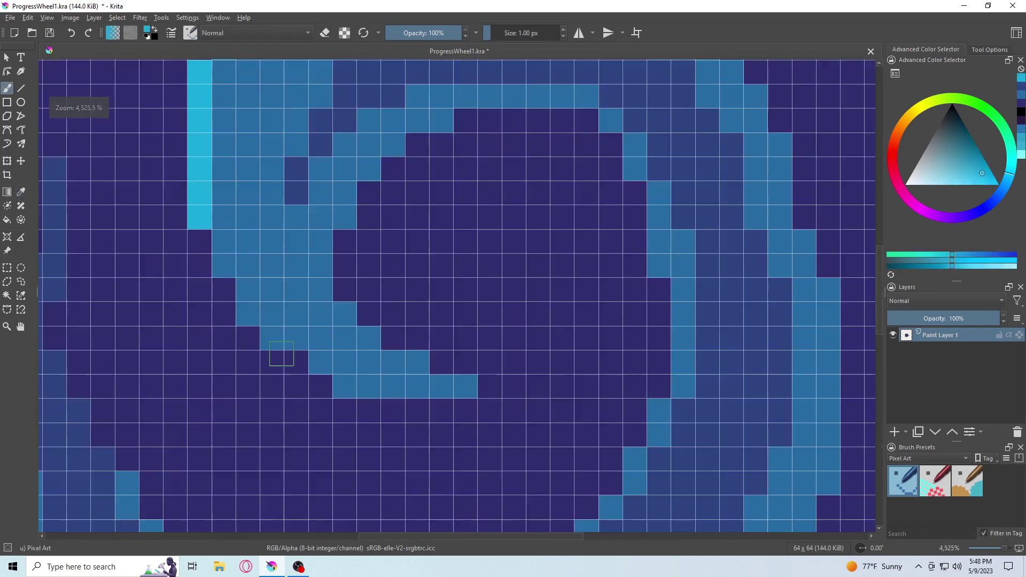
drag(224, 241, 466, 386)
drag(321, 353, 442, 119)
scroll(366, 265, down, 1)
drag(323, 209, 476, 175)
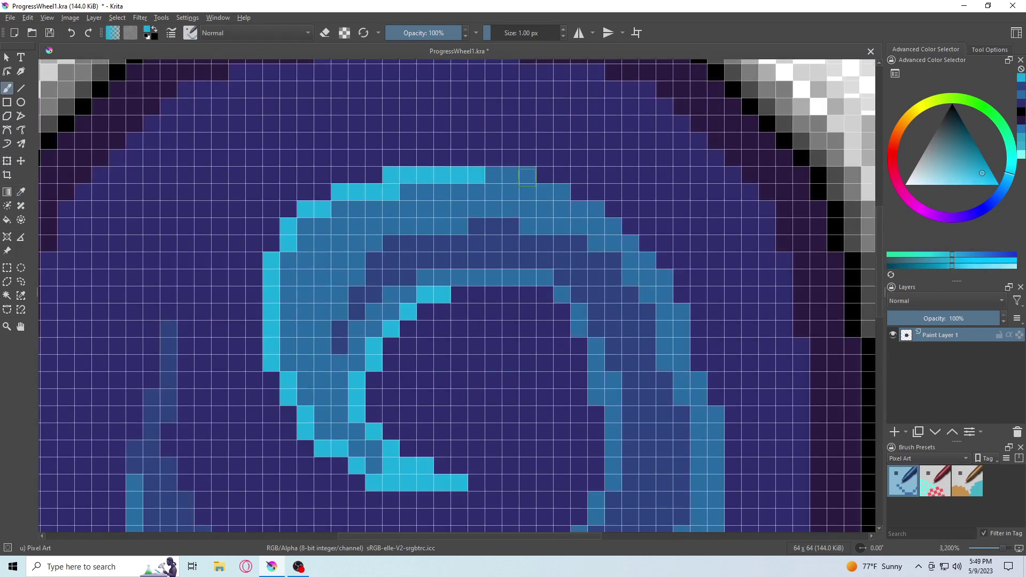
scroll(340, 431, down, 4)
scroll(428, 310, up, 4)
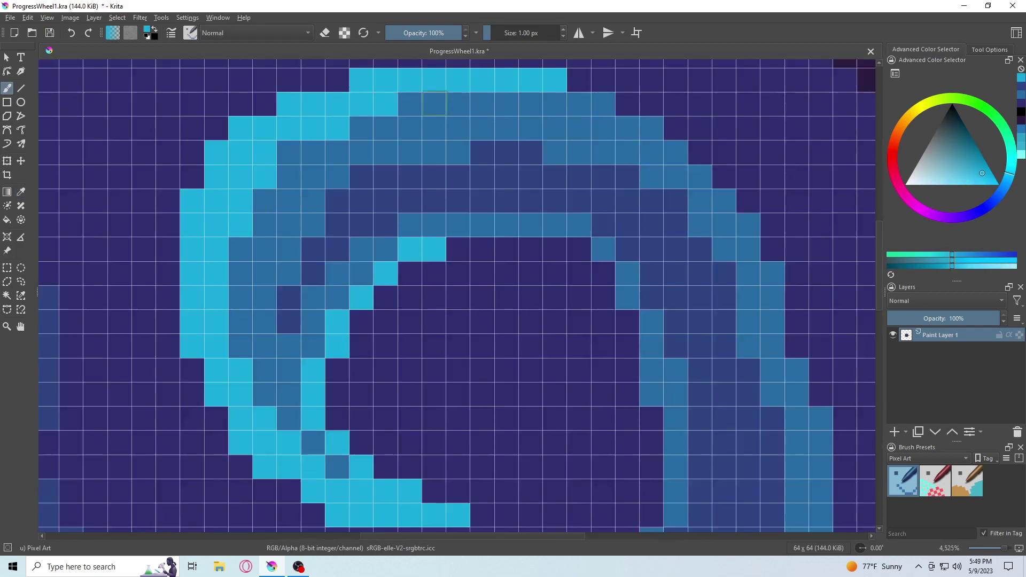
scroll(428, 310, down, 5)
scroll(439, 306, up, 5)
scroll(439, 307, down, 2)
scroll(444, 315, down, 7)
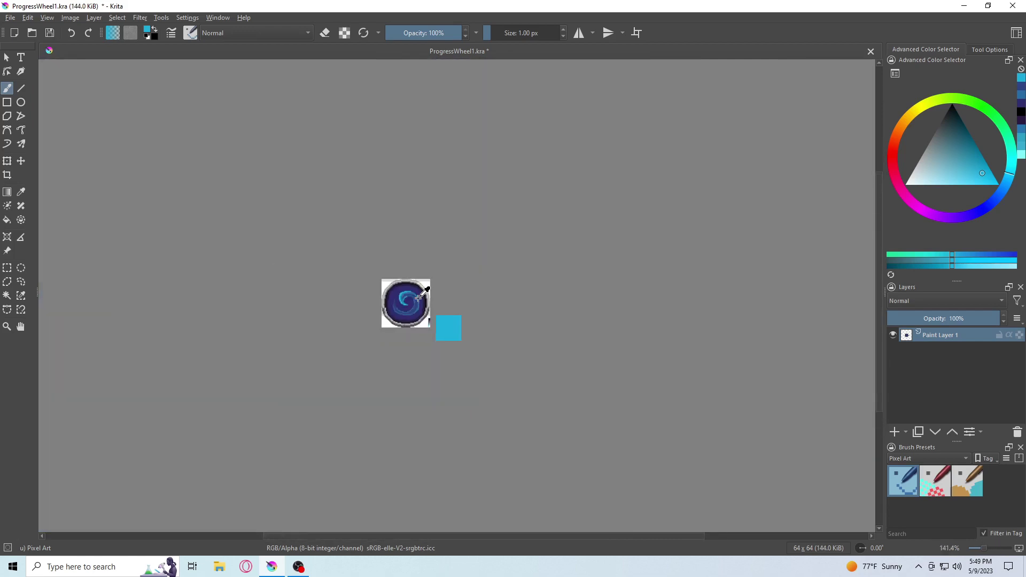
scroll(447, 320, down, 1)
scroll(450, 297, up, 8)
scroll(438, 203, up, 3)
click(487, 216)
click(521, 251)
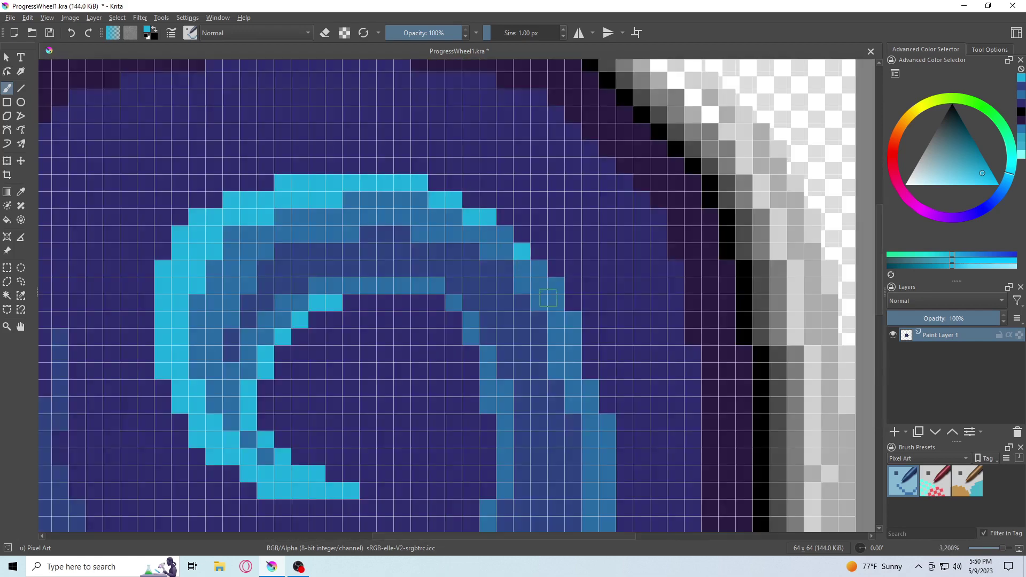
scroll(562, 286, down, 10)
scroll(251, 338, up, 12)
scroll(252, 338, down, 2)
scroll(304, 242, up, 1)
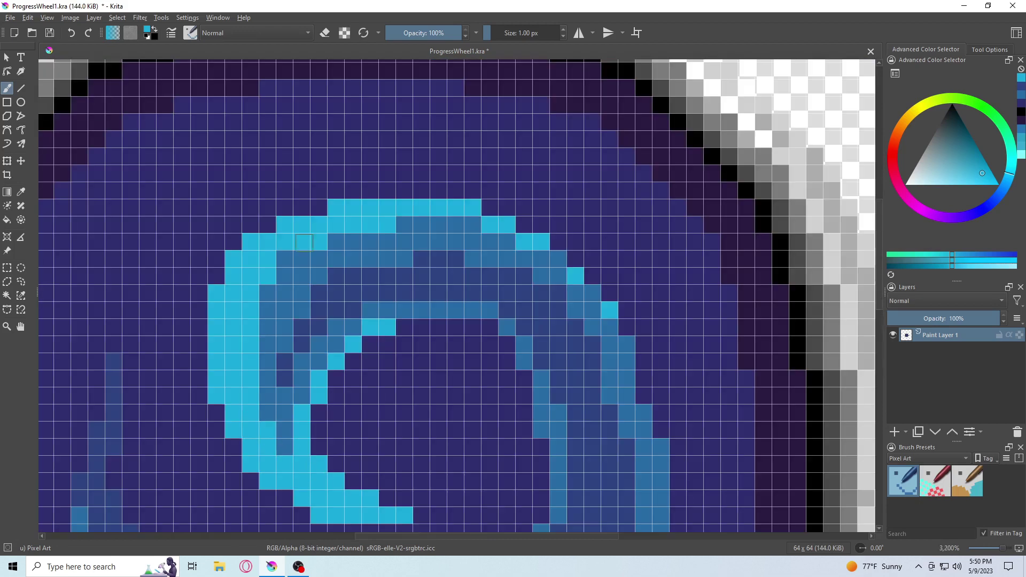
scroll(441, 290, down, 1)
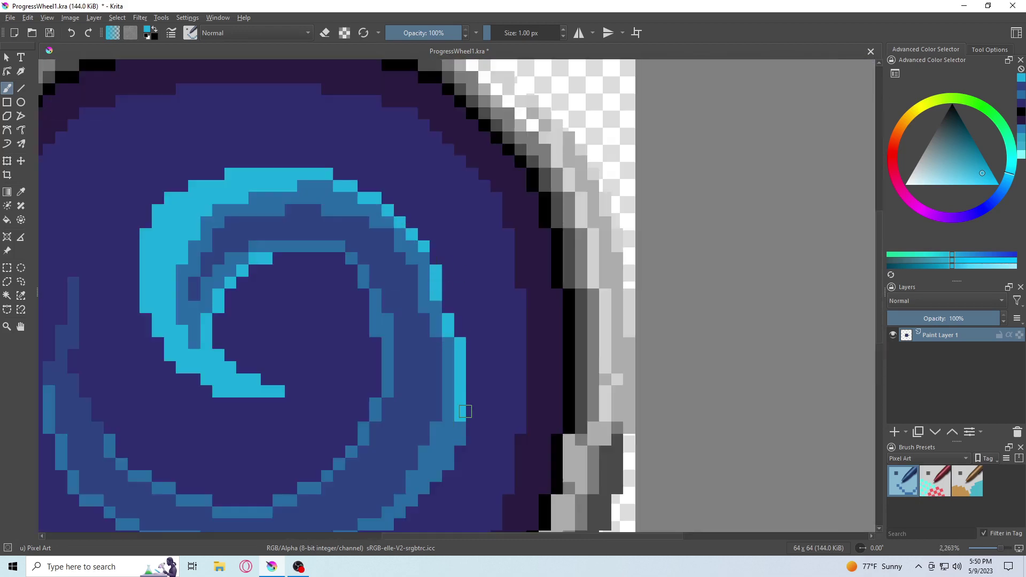
scroll(466, 411, down, 3)
scroll(465, 349, up, 3)
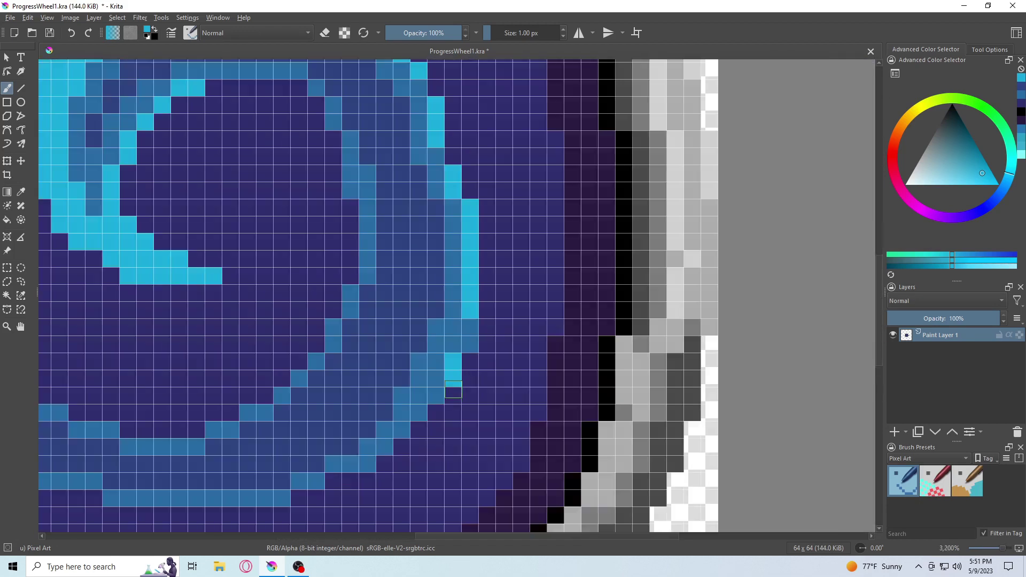
scroll(466, 349, down, 2)
scroll(508, 452, up, 2)
scroll(51, 90, down, 1)
Paint pale-cyan pixels along the spiral arc's edge and top.
scroll(46, 95, up, 1)
drag(508, 425, 234, 158)
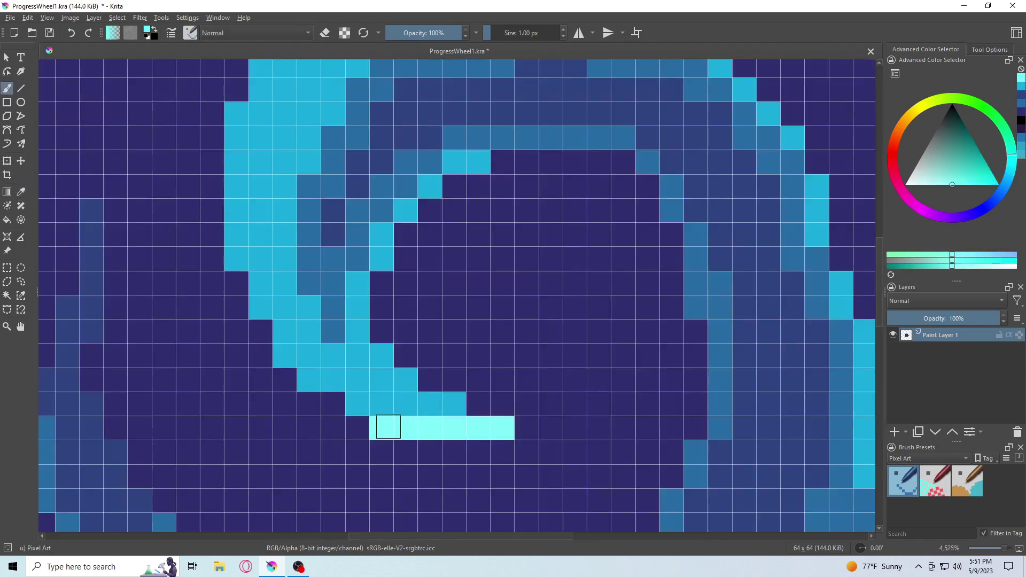
scroll(234, 158, up, 1)
scroll(293, 278, down, 1)
drag(292, 278, 502, 233)
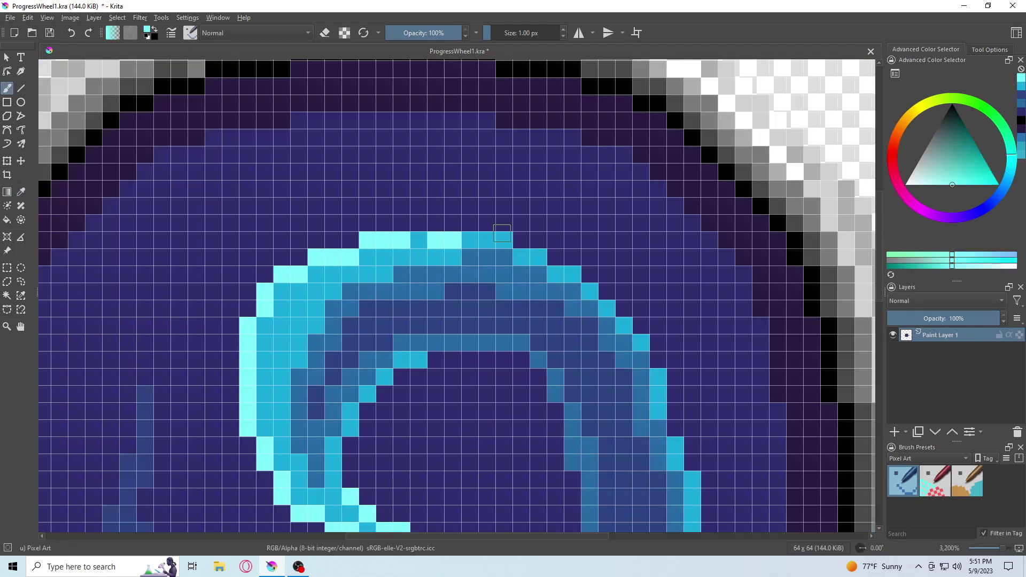
scroll(644, 333, down, 2)
scroll(440, 404, down, 2)
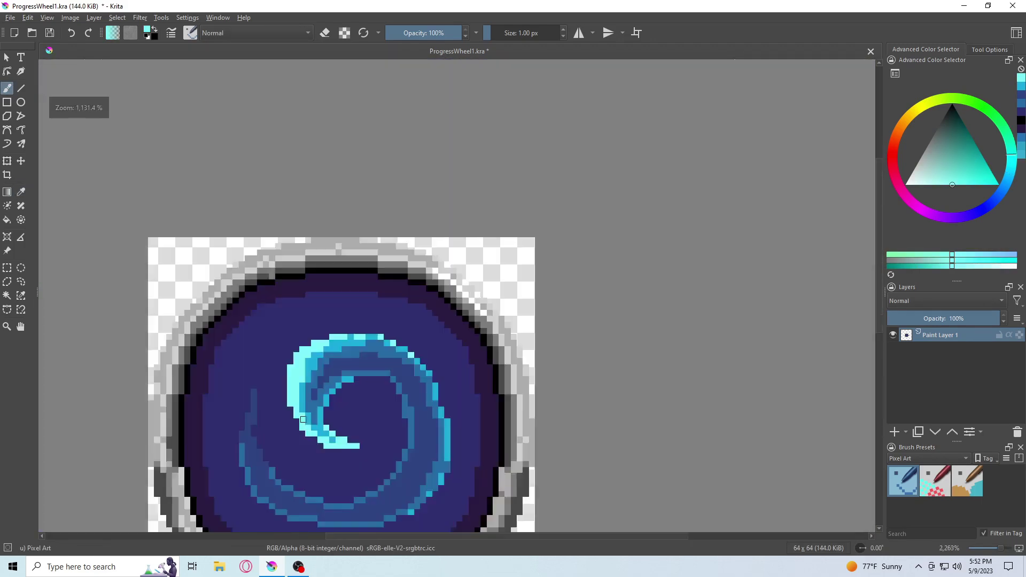
scroll(440, 405, down, 1)
scroll(484, 486, up, 3)
scroll(289, 385, down, 2)
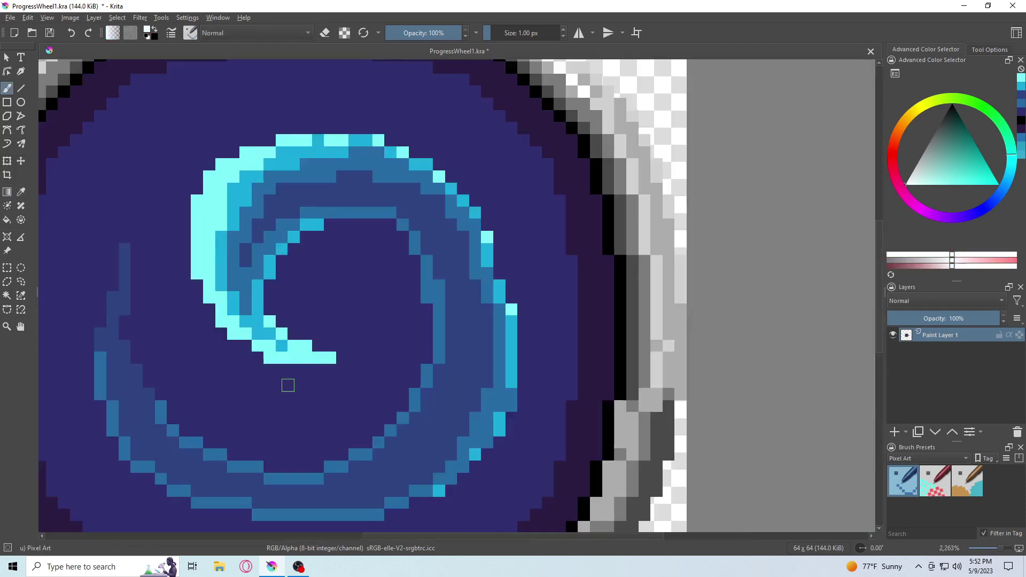
scroll(286, 413, up, 2)
Add white highlight pixels beside the spiral tip and along the outer arc.
click(385, 406)
scroll(286, 413, down, 1)
scroll(229, 208, up, 1)
drag(217, 236, 165, 439)
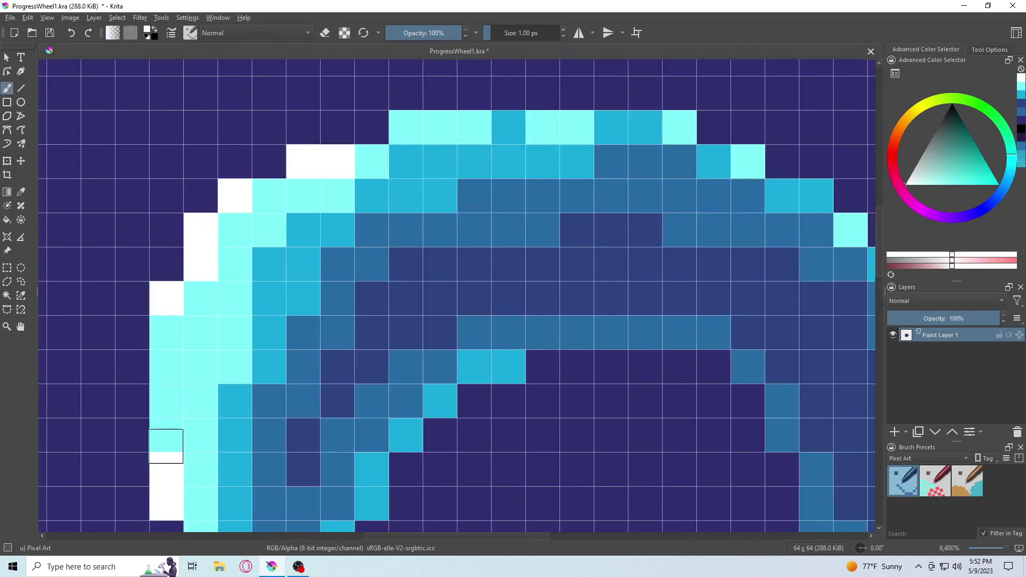
scroll(366, 493, up, 1)
scroll(366, 493, down, 8)
scroll(383, 423, up, 1)
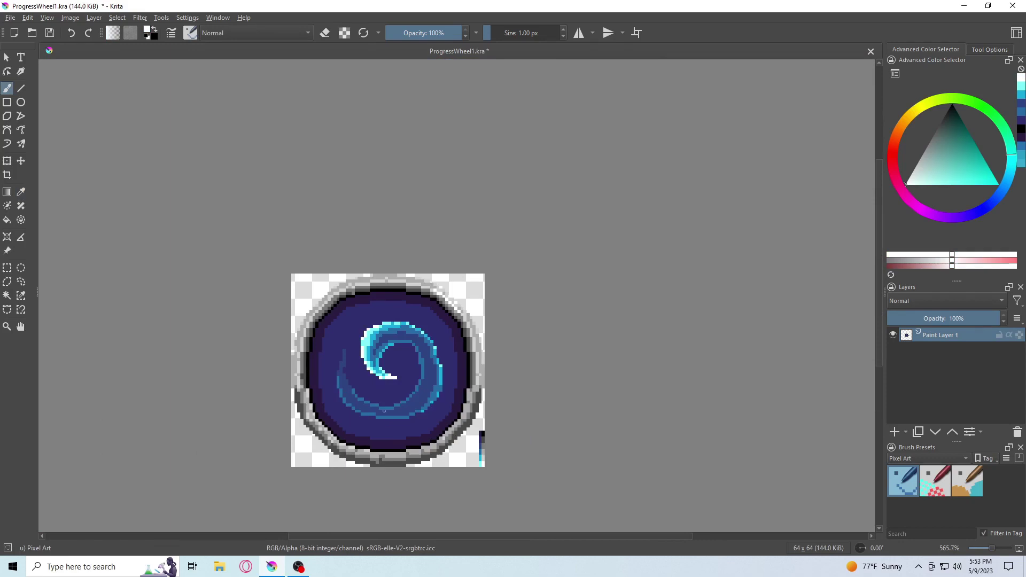
Sample a dark blue from the spiral and paint a darker row into the swirl.
ctrl+click(384, 411)
scroll(384, 411, up, 5)
scroll(557, 278, up, 1)
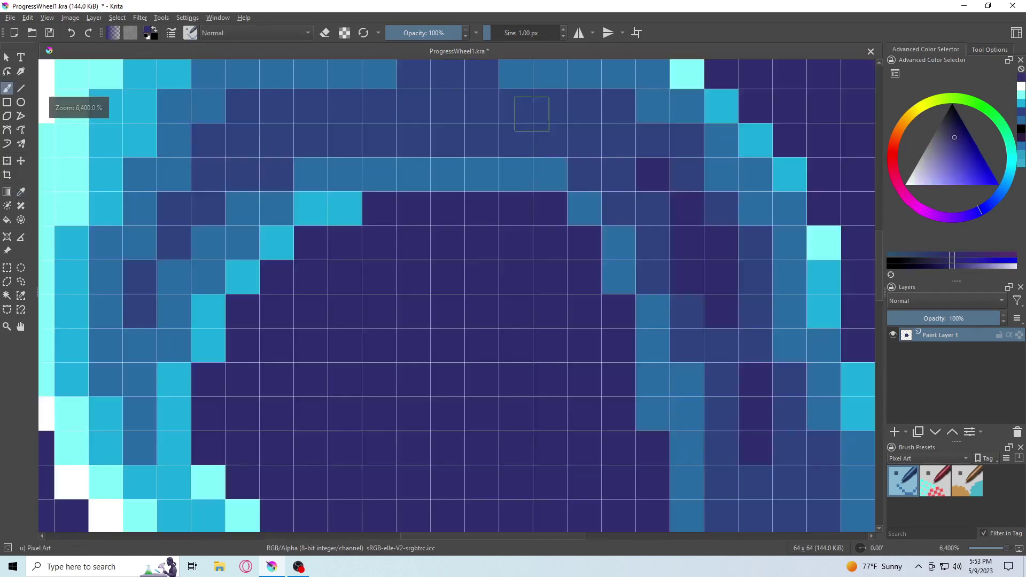
scroll(556, 125, down, 9)
scroll(342, 341, up, 7)
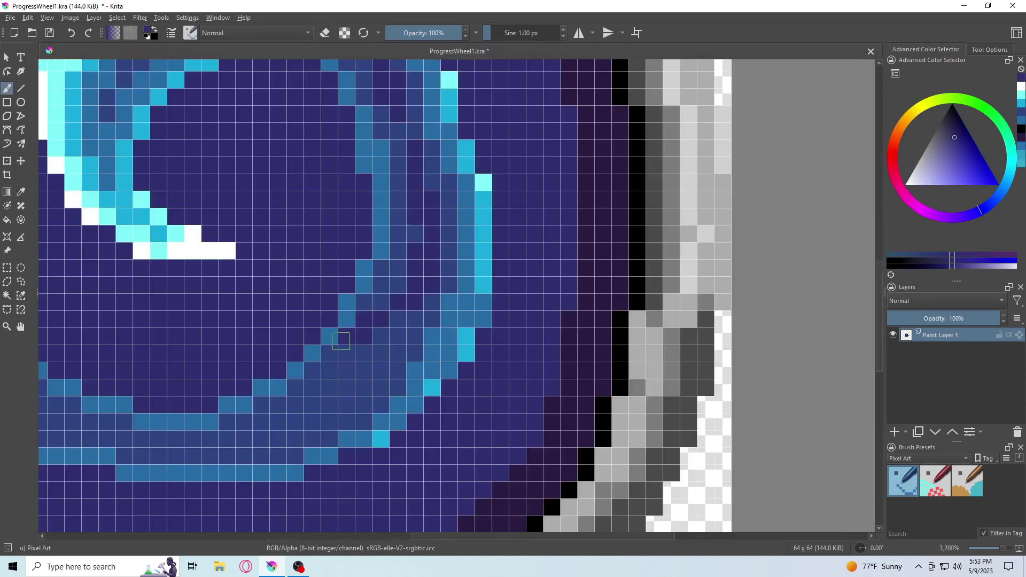
scroll(394, 316, down, 3)
scroll(573, 241, up, 3)
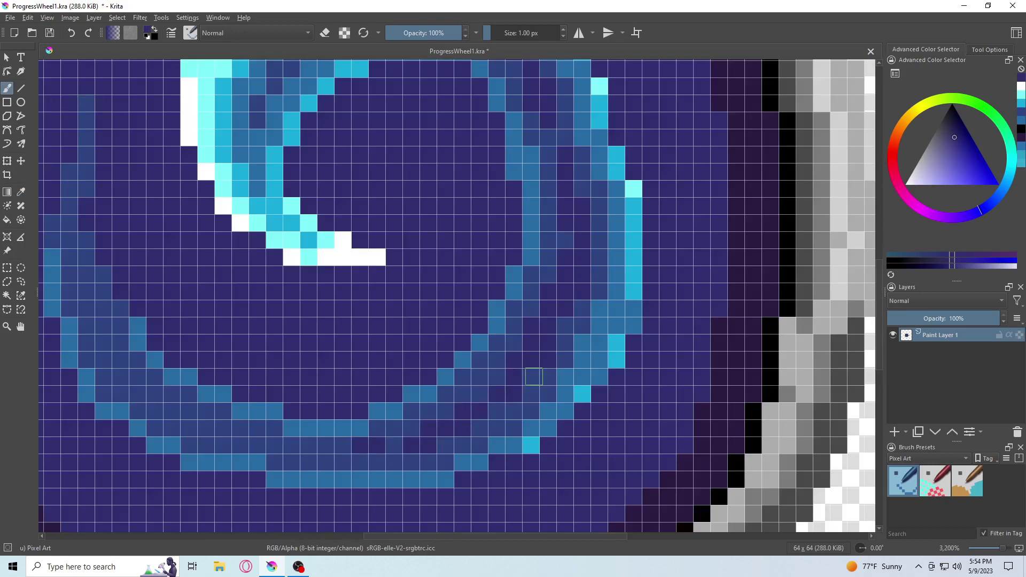
drag(394, 445, 269, 445)
scroll(192, 415, left, 5)
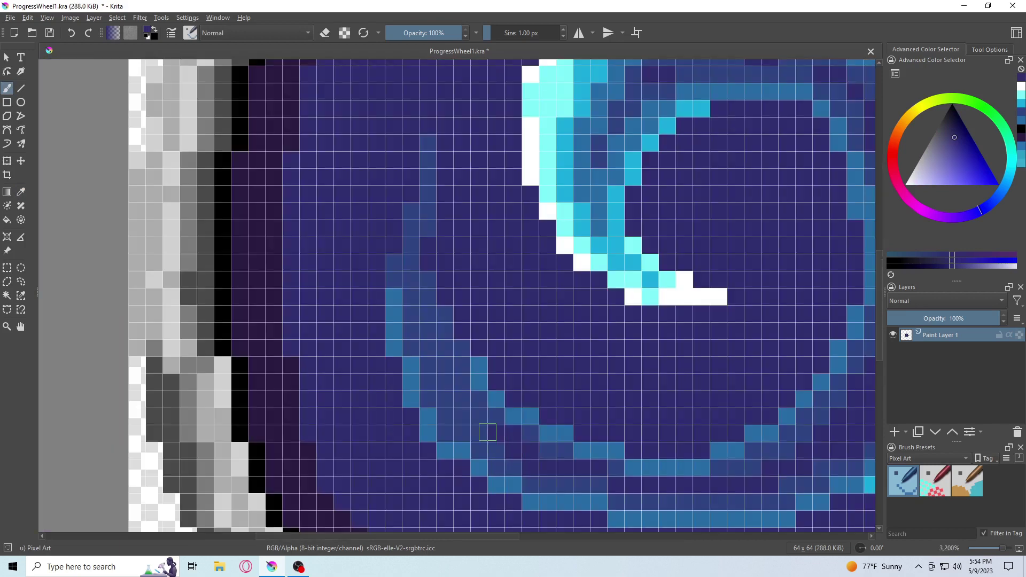
scroll(486, 426, right, 5)
scroll(378, 332, down, 5)
scroll(429, 439, up, 5)
Reshade the inner swirl cells with lighter blue shades.
ctrl+click(380, 393)
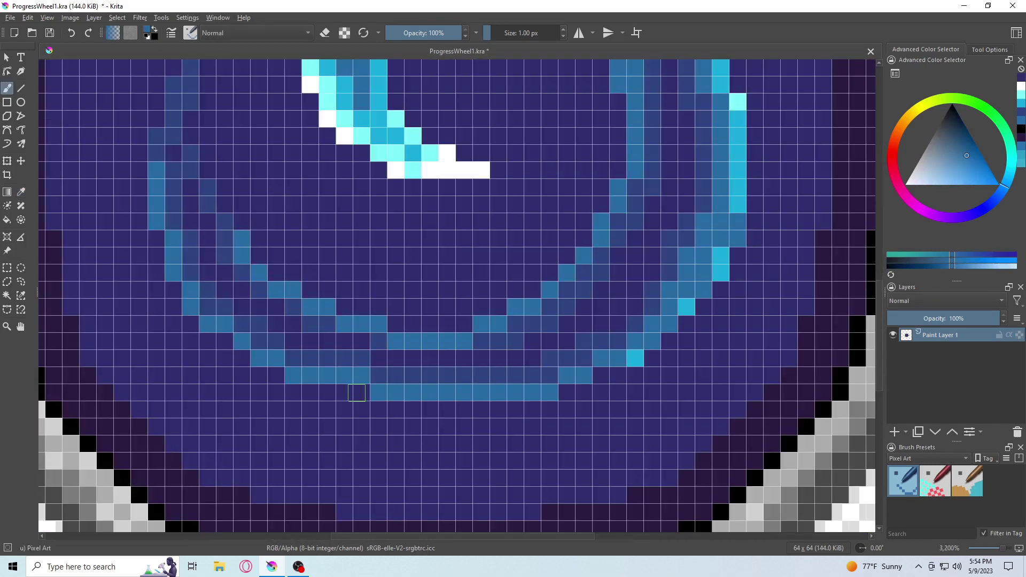
mouse_move(336, 393)
mouse_down()
mouse_move(503, 410)
mouse_move(566, 393)
mouse_move(564, 357)
mouse_move(389, 376)
mouse_up()
ctrl+click(342, 339)
ctrl+click(492, 409)
drag(371, 358, 336, 358)
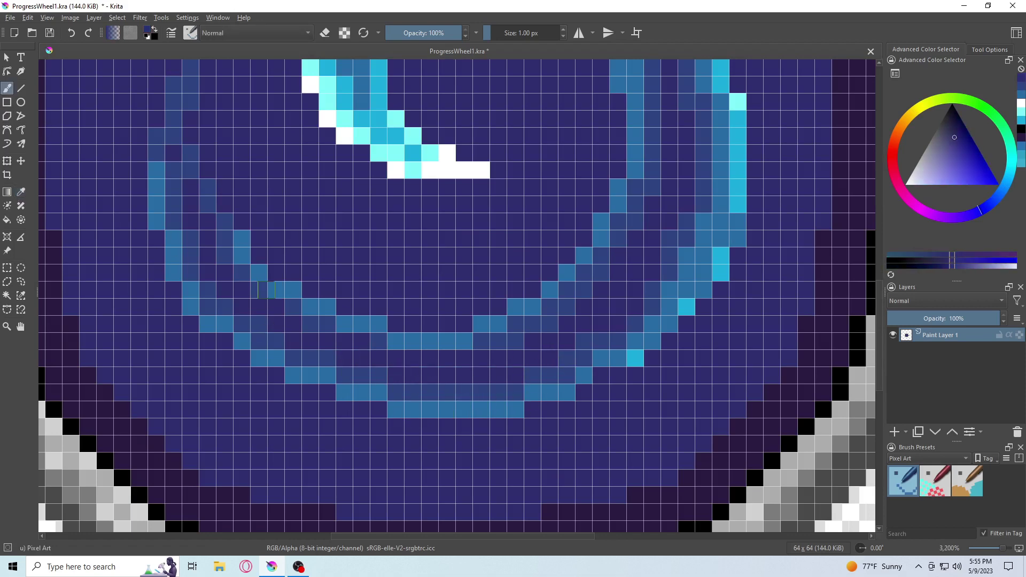
scroll(266, 290, down, 5)
scroll(449, 375, up, 2)
scroll(449, 374, up, 2)
Duplicate the paint layer from the layer context menu.
key(ctrl+r)
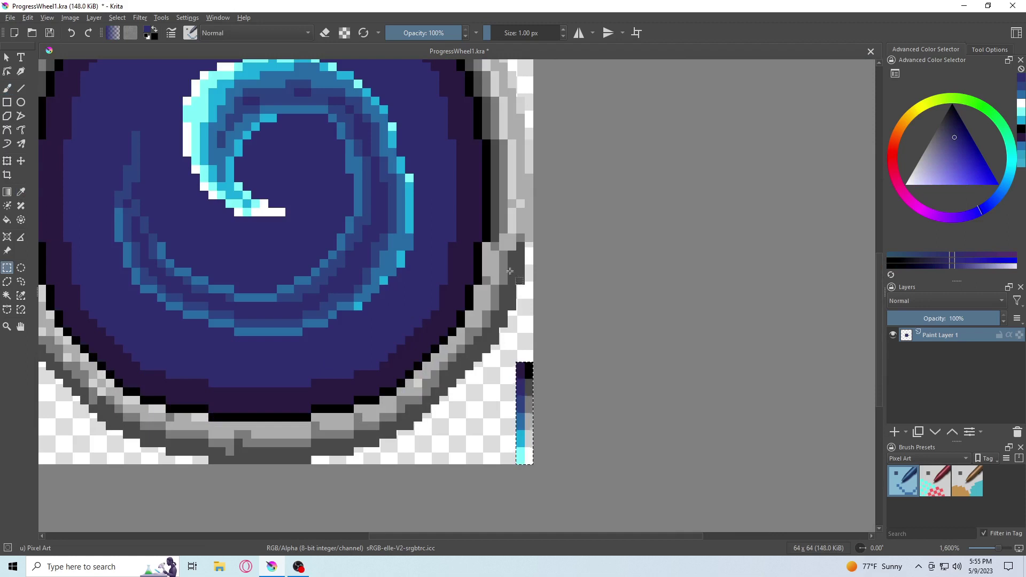
scroll(522, 392, down, 1)
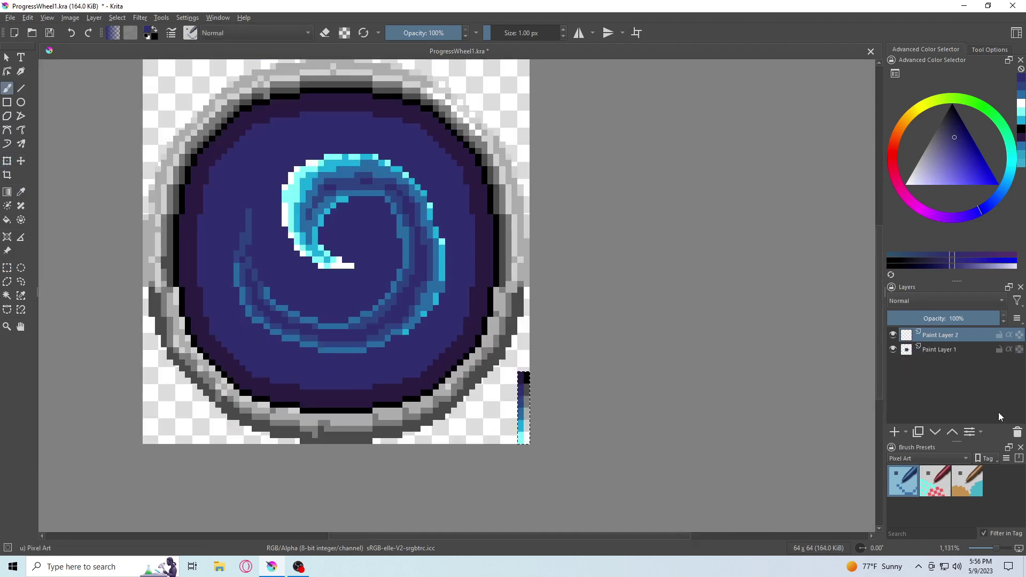
right_click(909, 342)
click(940, 215)
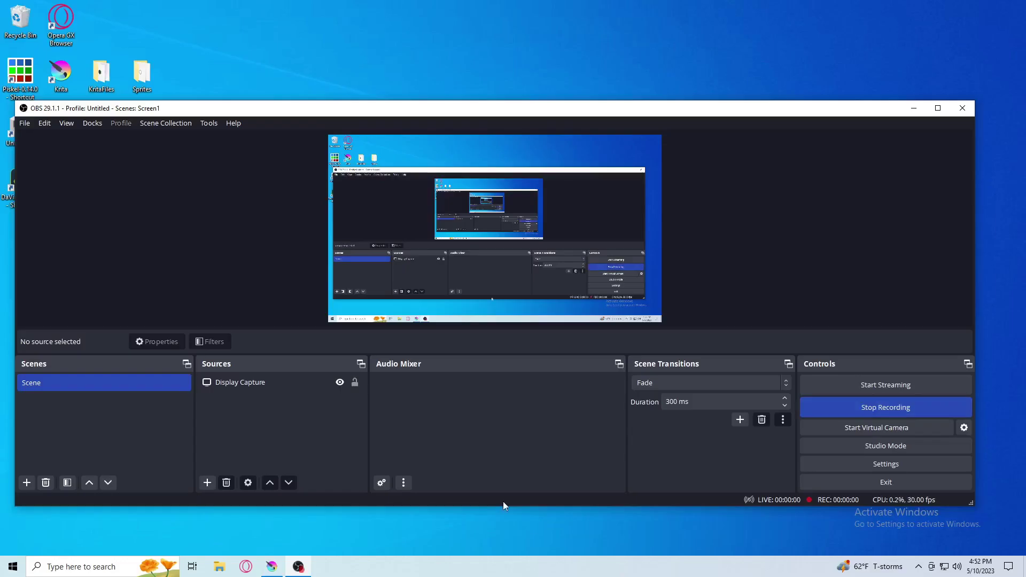
Reset the brush to Normal blend mode and paint a light-green diagonal of the diamond outline.
key(e)
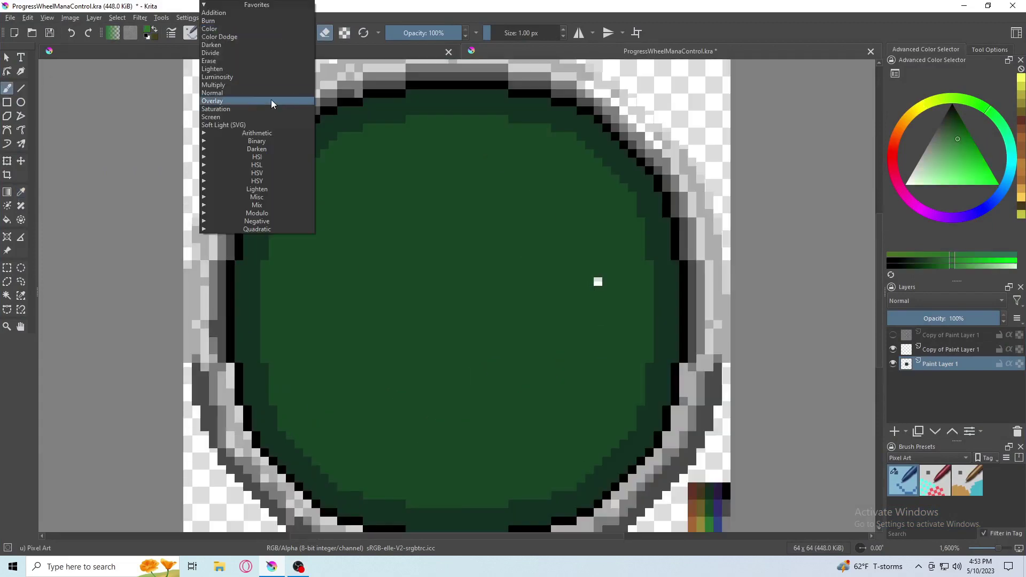
drag(598, 282, 583, 298)
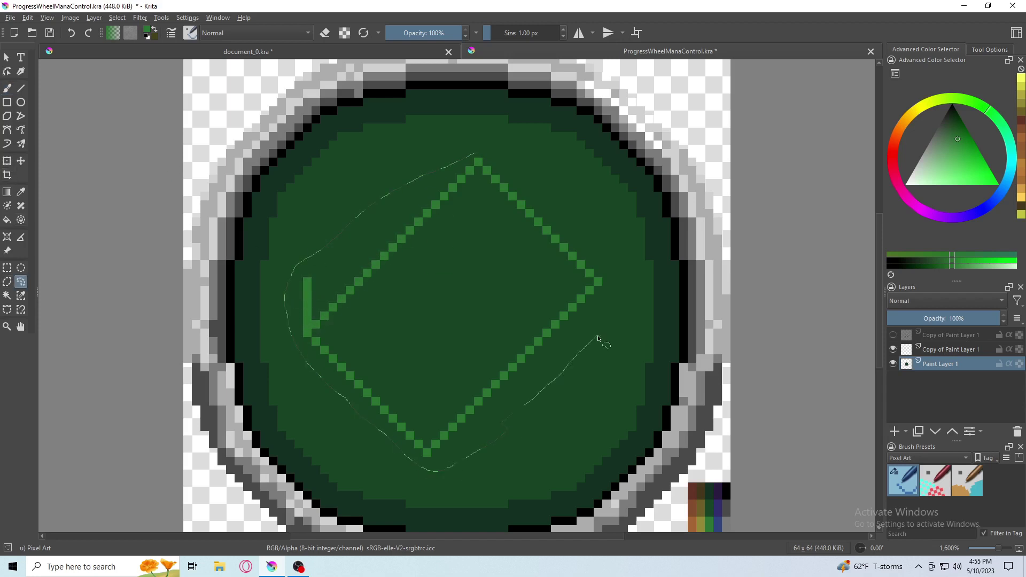
Undo recent changes and cover the white highlight arc with dark green.
key(b)
key(ctrl+z)
key(ctrl+z)
key(ctrl+z)
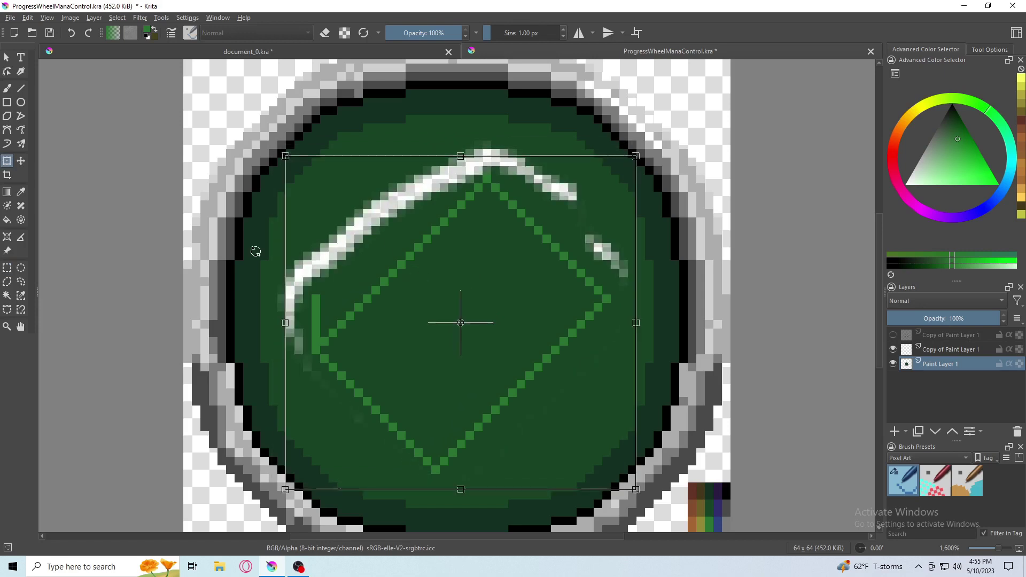
key(ctrl+z)
ctrl+click(361, 432)
mouse_move(291, 349)
mouse_down()
mouse_move(374, 213)
mouse_move(604, 252)
mouse_up()
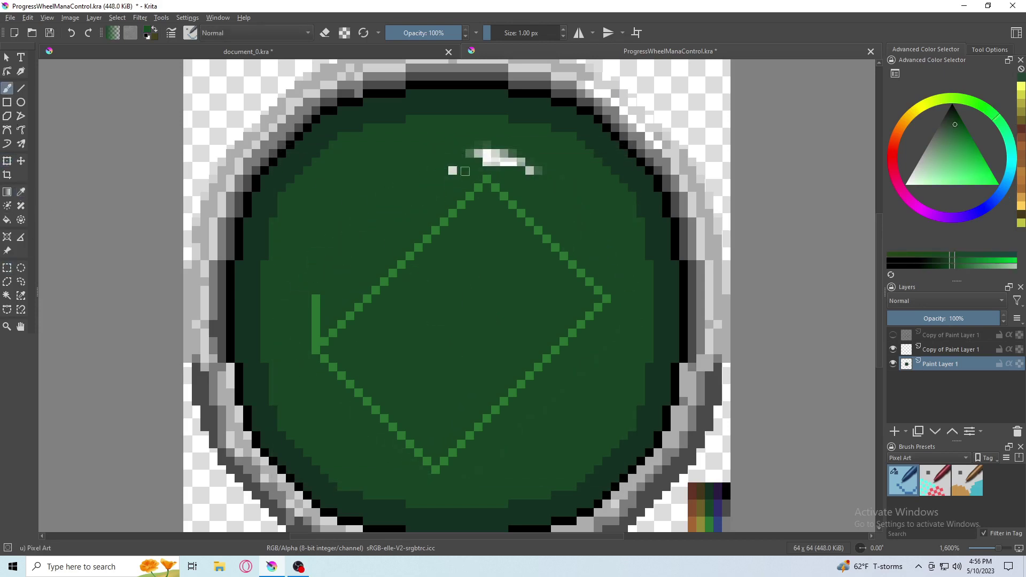
Draw the cube's back edges in light green above and beside the diamond.
ctrl+click(333, 291)
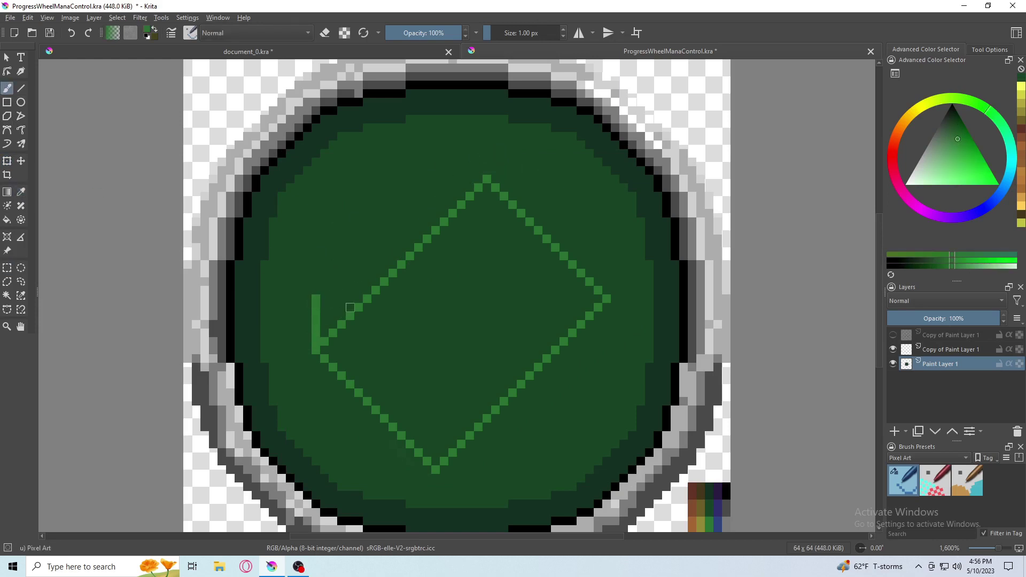
drag(486, 182, 486, 145)
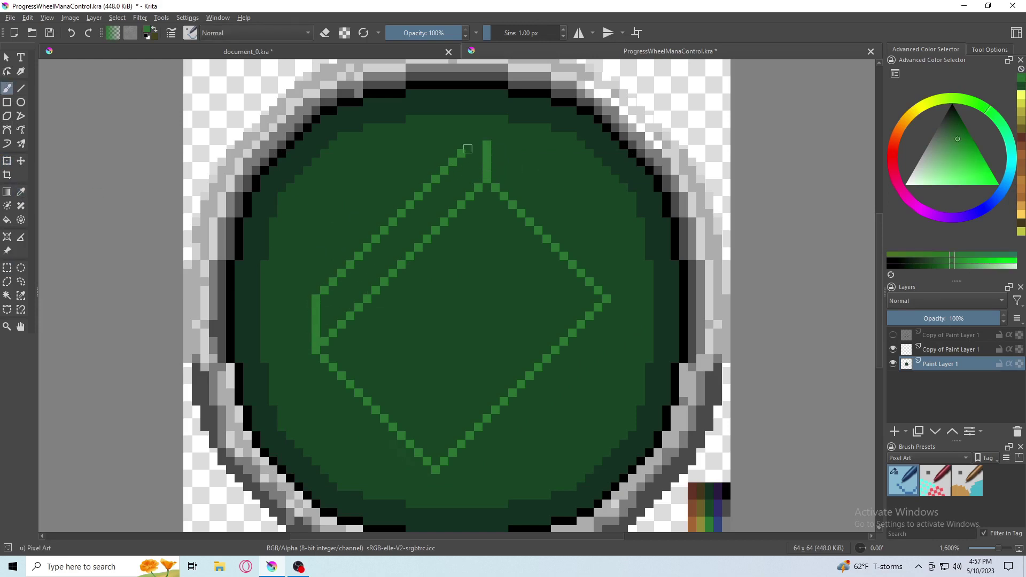
mouse_move(547, 186)
mouse_down()
mouse_move(573, 216)
mouse_move(527, 204)
mouse_up()
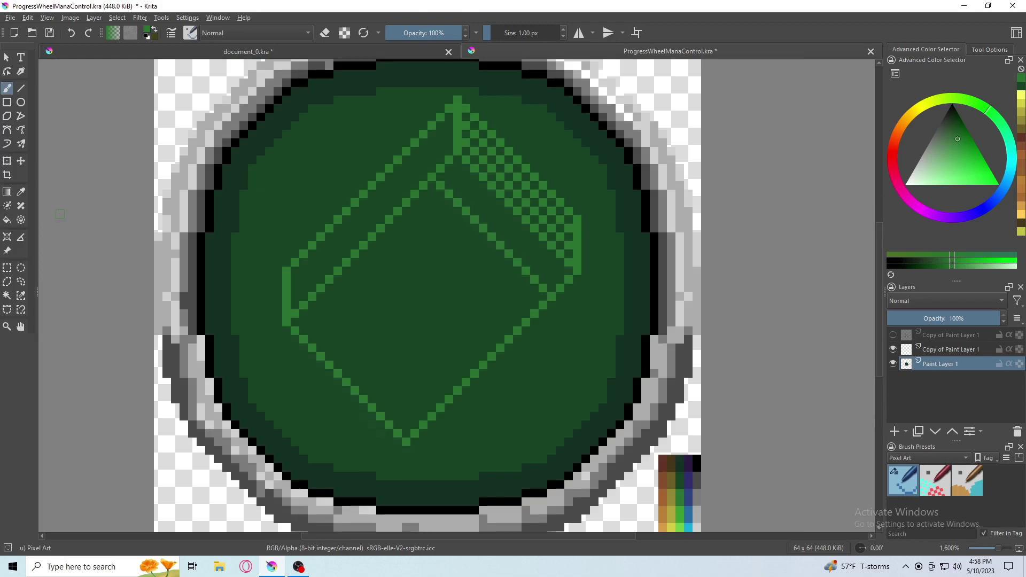
Thicken the cube's inner diamond with darker green, then fill it brighter green.
ctrl+click(532, 281)
ctrl+click(448, 212)
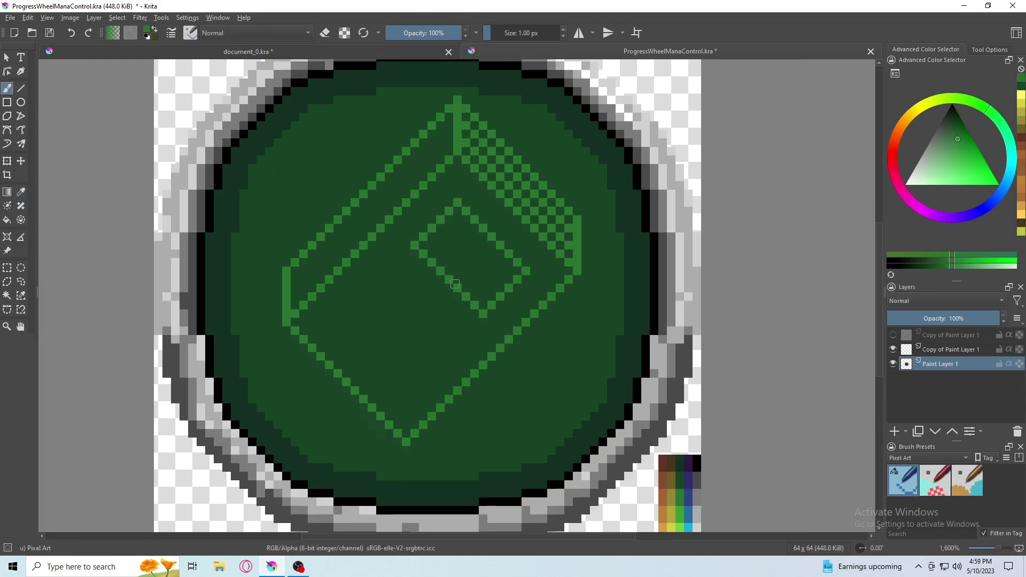
drag(506, 261, 473, 236)
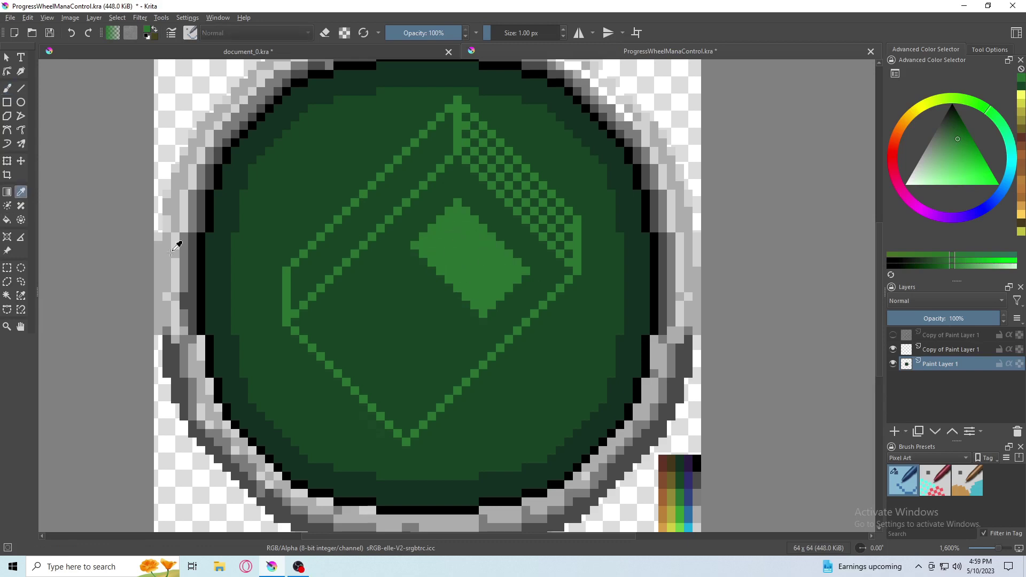
key(f)
click(447, 235)
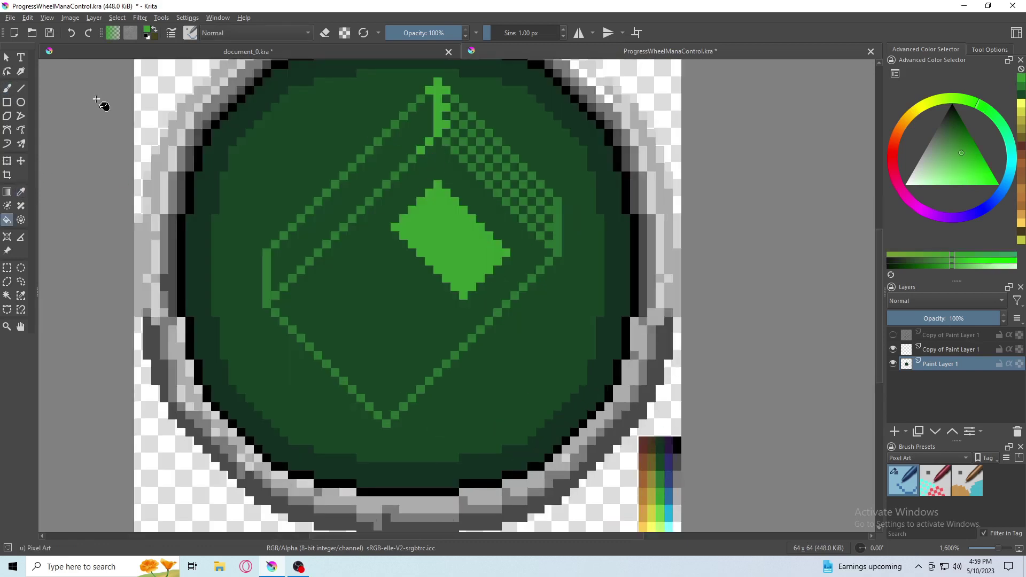
Draw the remaining cube edges: inner diagonal to the top, bottom corner, upper-right outer edge.
drag(415, 160, 436, 138)
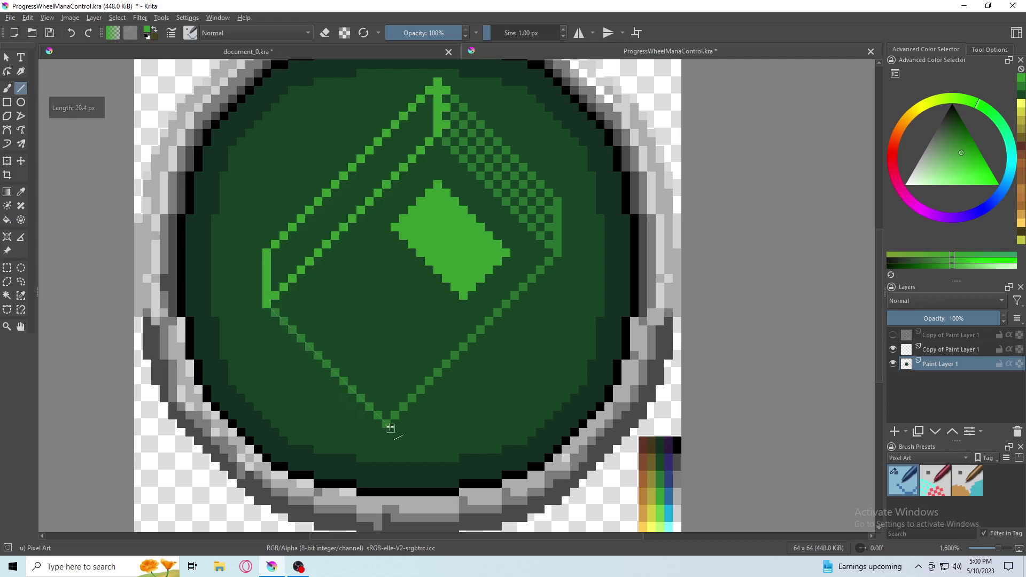
drag(387, 424, 558, 253)
drag(557, 198, 438, 81)
scroll(477, 298, down, 5)
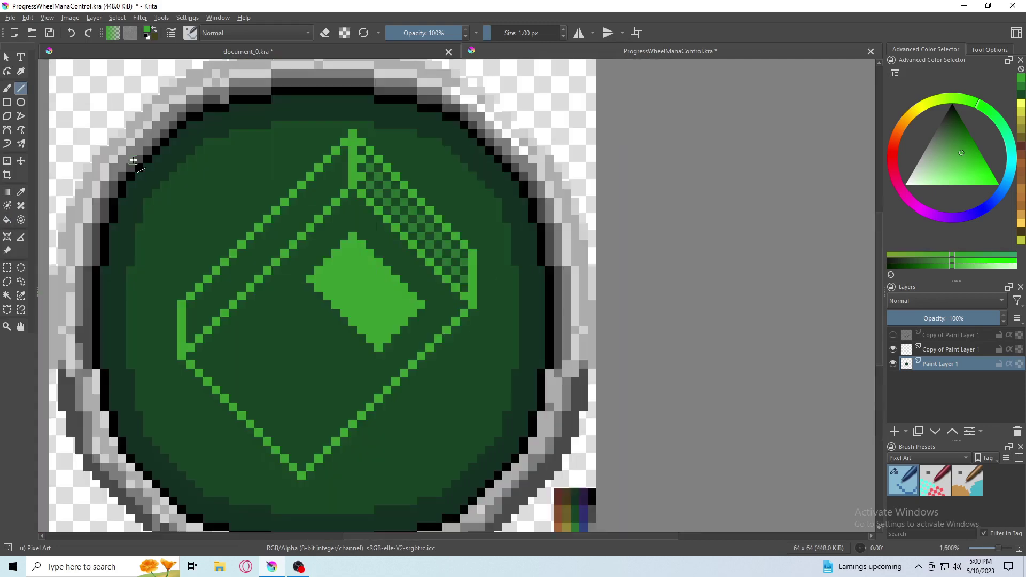
scroll(478, 298, up, 6)
Fill the cube's first diamond face with lighter green.
key(b)
scroll(385, 234, down, 6)
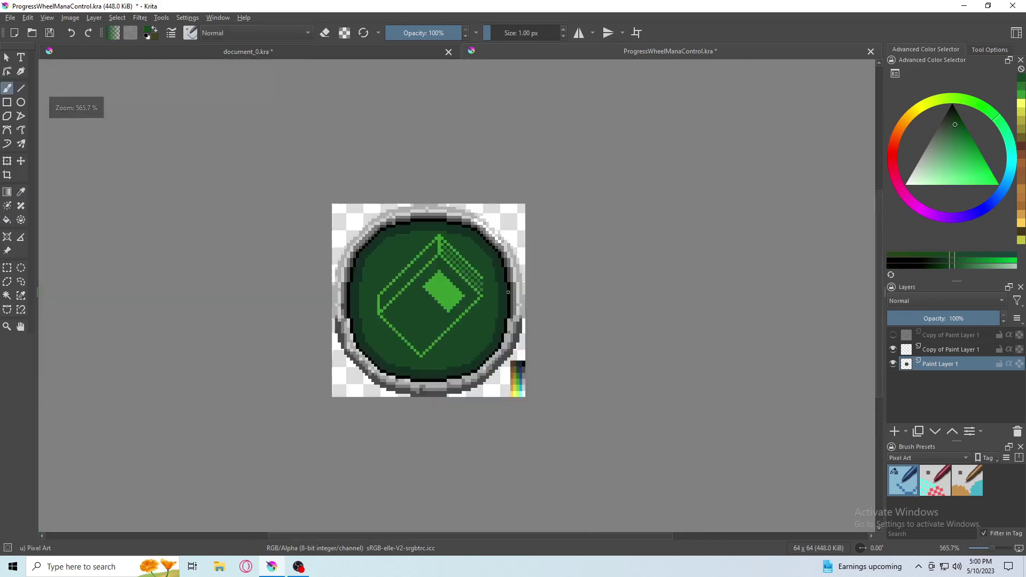
scroll(384, 234, up, 4)
scroll(384, 165, up, 1)
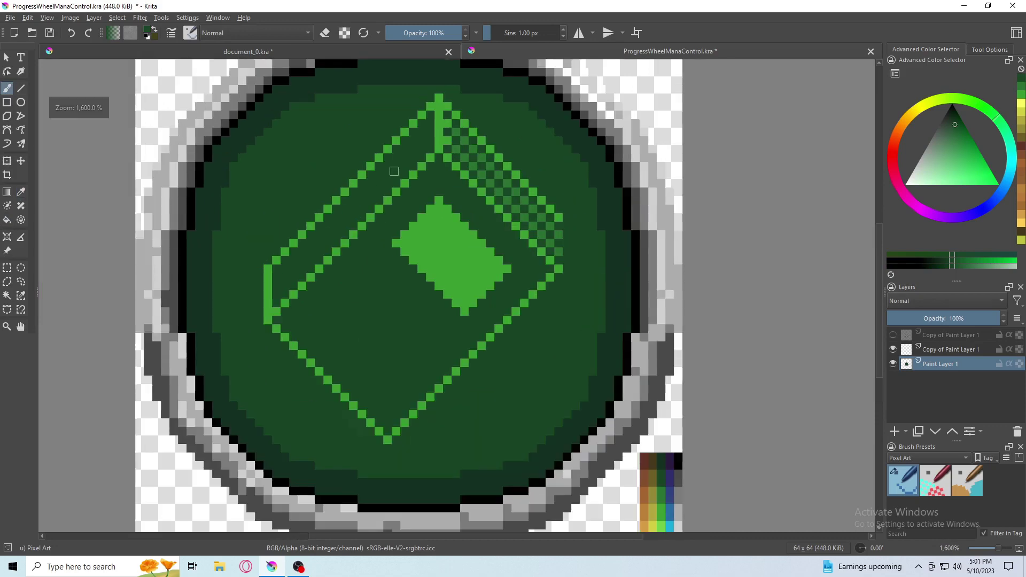
click(342, 214)
Fill the cube's second diamond area with lighter green.
click(374, 320)
scroll(374, 257, down, 4)
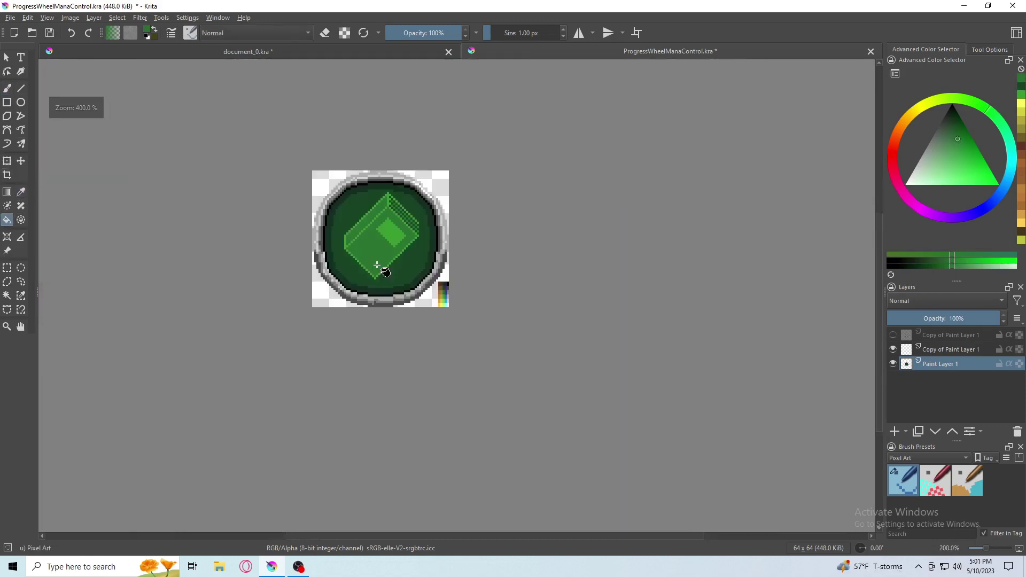
scroll(375, 257, up, 5)
Paint single dark pixels along the cube face, below the diagonal row.
key(b)
click(319, 198)
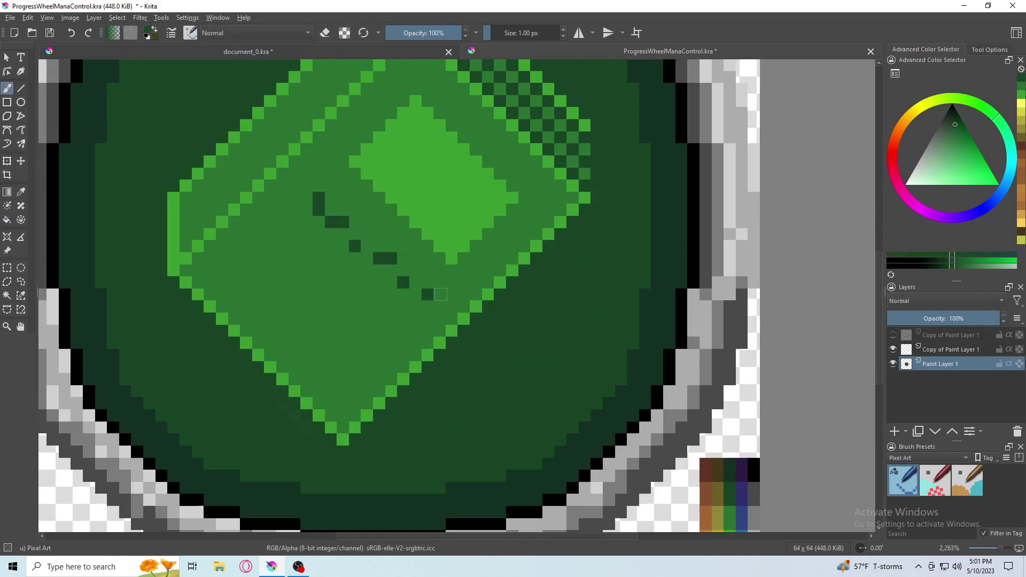
scroll(440, 294, down, 2)
key(ctrl+z)
scroll(440, 294, down, 1)
scroll(453, 271, up, 3)
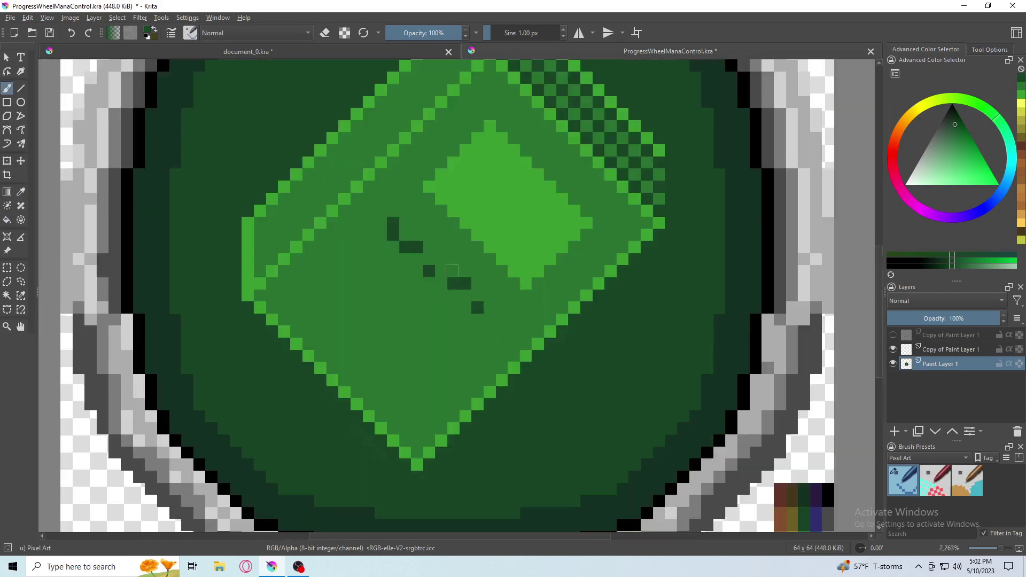
click(490, 320)
scroll(489, 320, down, 2)
scroll(394, 213, up, 2)
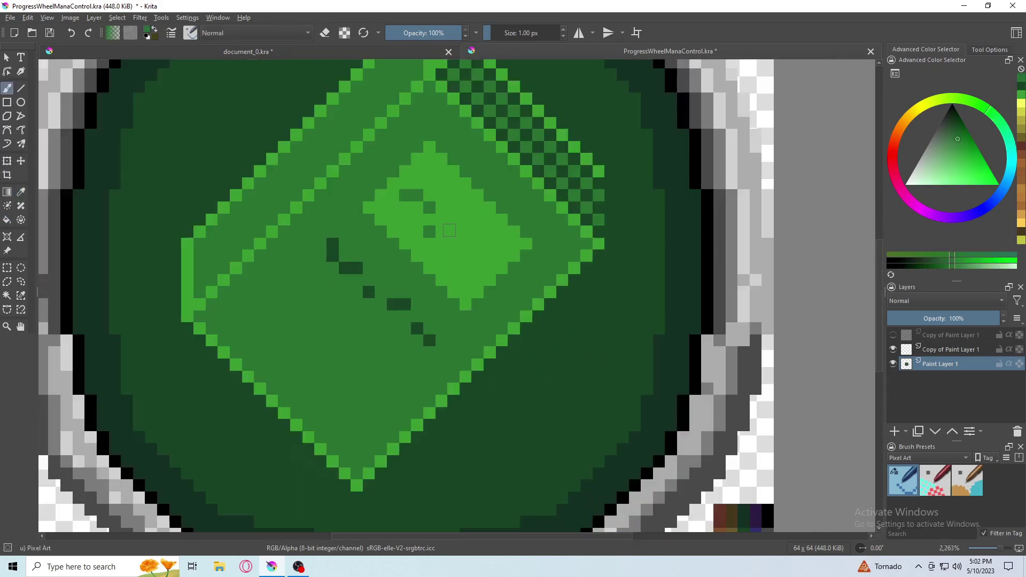
scroll(484, 259, down, 4)
scroll(431, 232, up, 7)
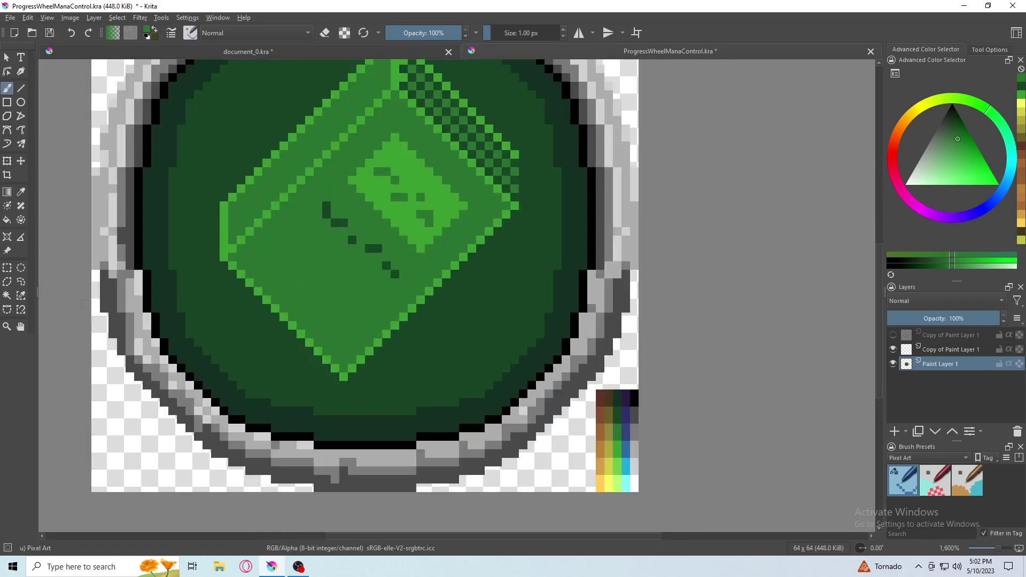
scroll(431, 232, up, 1)
Draw a dark line from the lime pillar's top and dither dark pixels along the lighter band.
drag(430, 185, 559, 315)
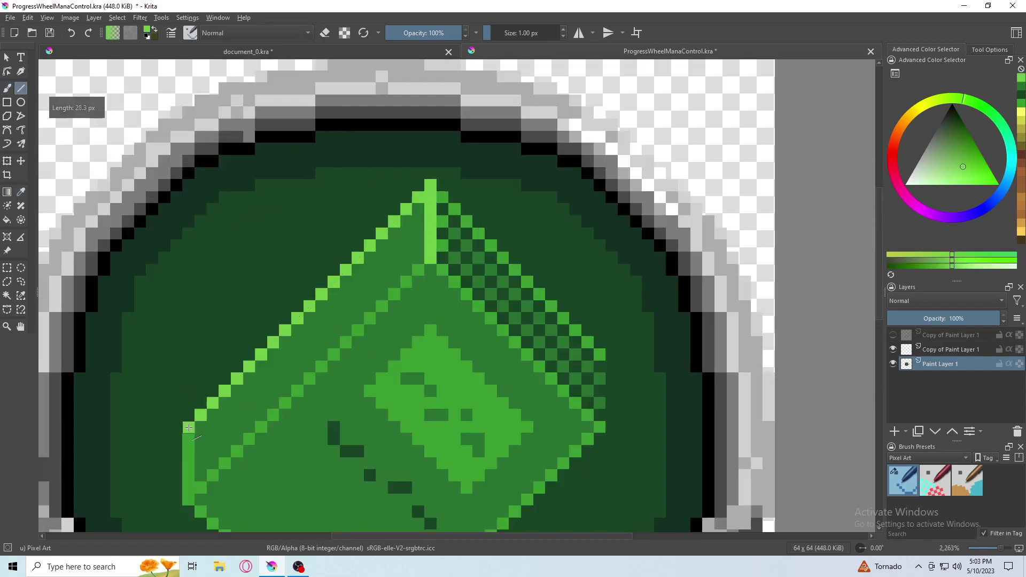
key(b)
scroll(321, 267, down, 8)
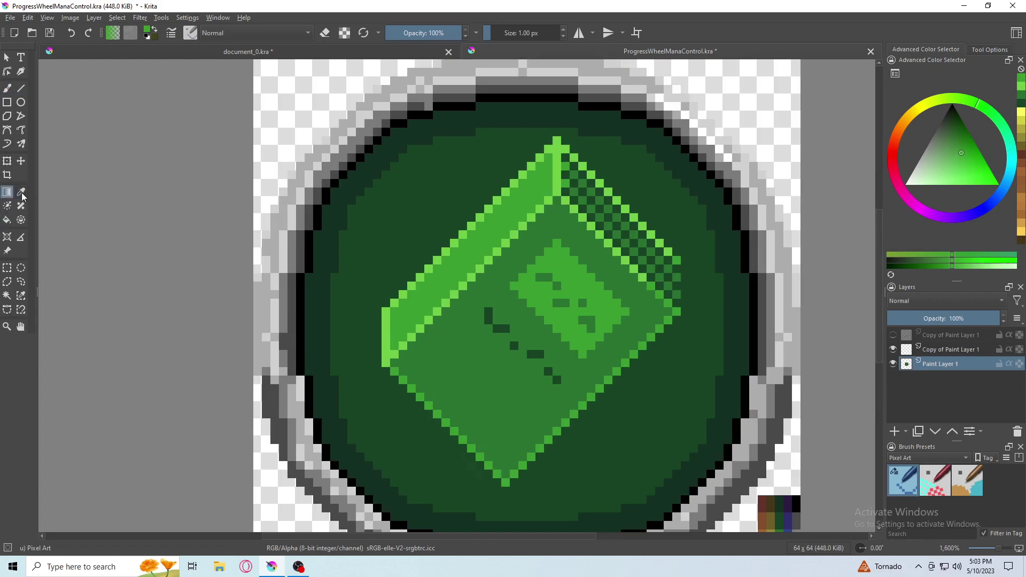
scroll(411, 327, up, 8)
mouse_move(411, 327)
mouse_down()
mouse_move(428, 294)
mouse_move(556, 176)
mouse_move(518, 206)
mouse_up()
scroll(518, 206, down, 8)
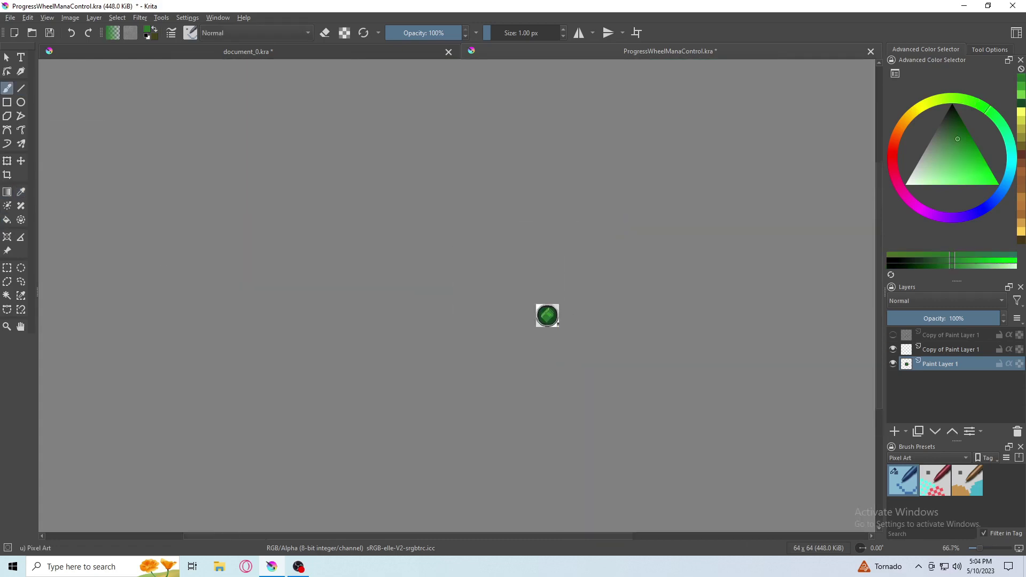
scroll(340, 168, up, 4)
scroll(341, 169, up, 4)
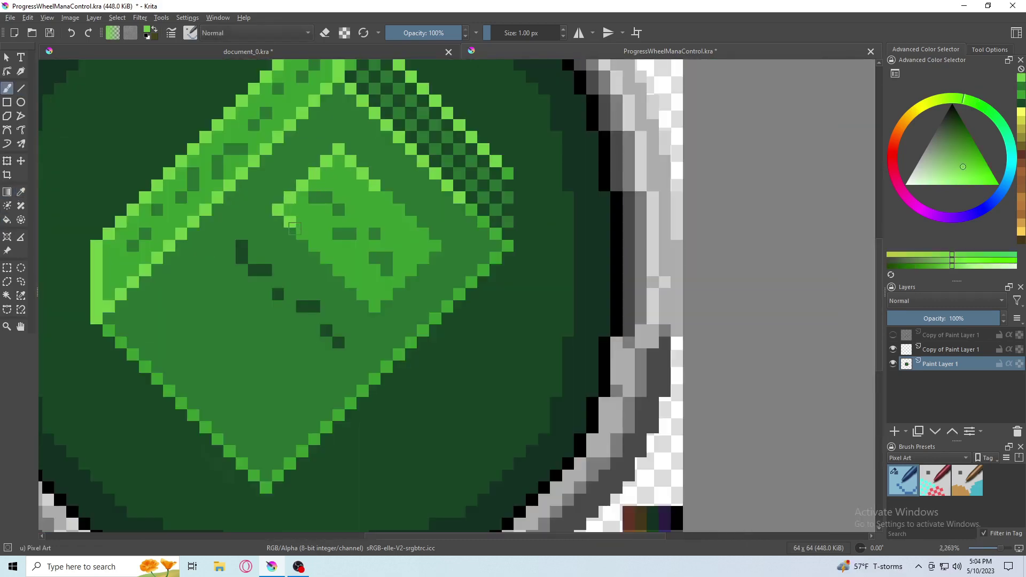
scroll(294, 228, down, 8)
scroll(370, 250, up, 2)
scroll(370, 250, up, 3)
scroll(369, 250, up, 3)
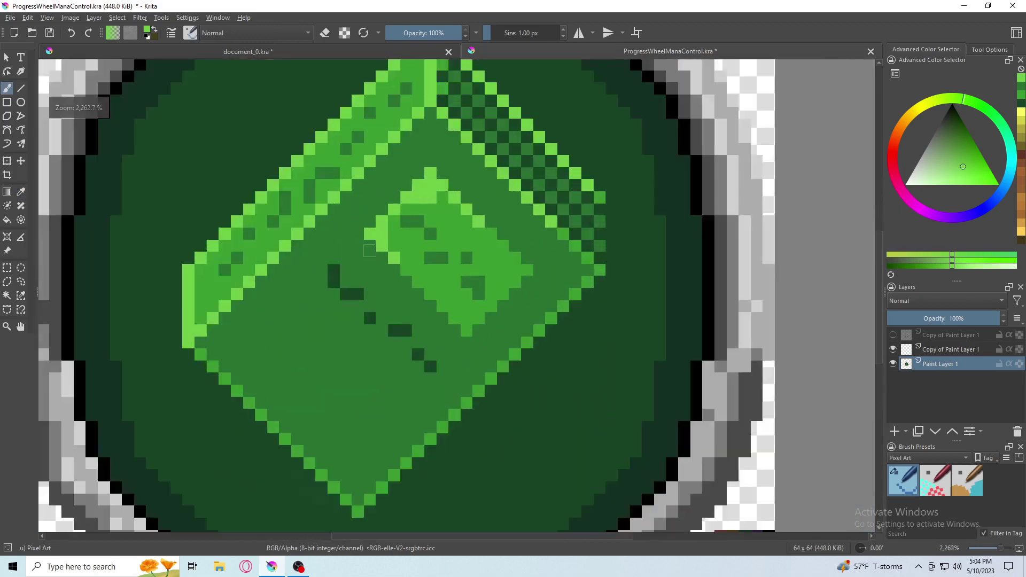
scroll(369, 251, down, 3)
scroll(395, 283, up, 1)
scroll(396, 283, up, 2)
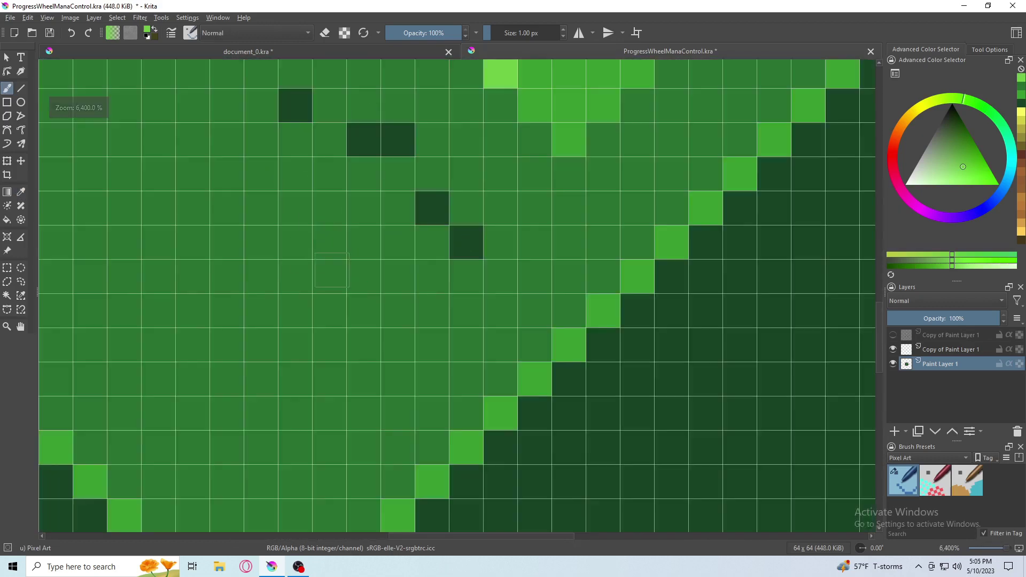
scroll(321, 284, down, 1)
scroll(271, 286, down, 5)
scroll(301, 326, up, 5)
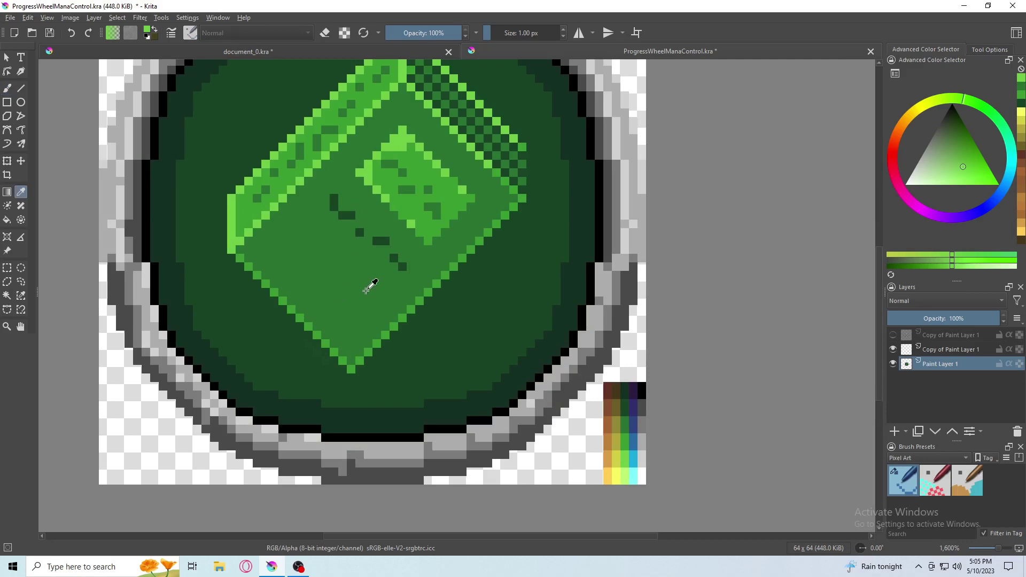
Sample darker and light greens and paint a bright pixel on the cube's top edge.
scroll(396, 246, up, 1)
scroll(378, 229, down, 2)
scroll(328, 127, up, 1)
key(v)
ctrl+click(327, 127)
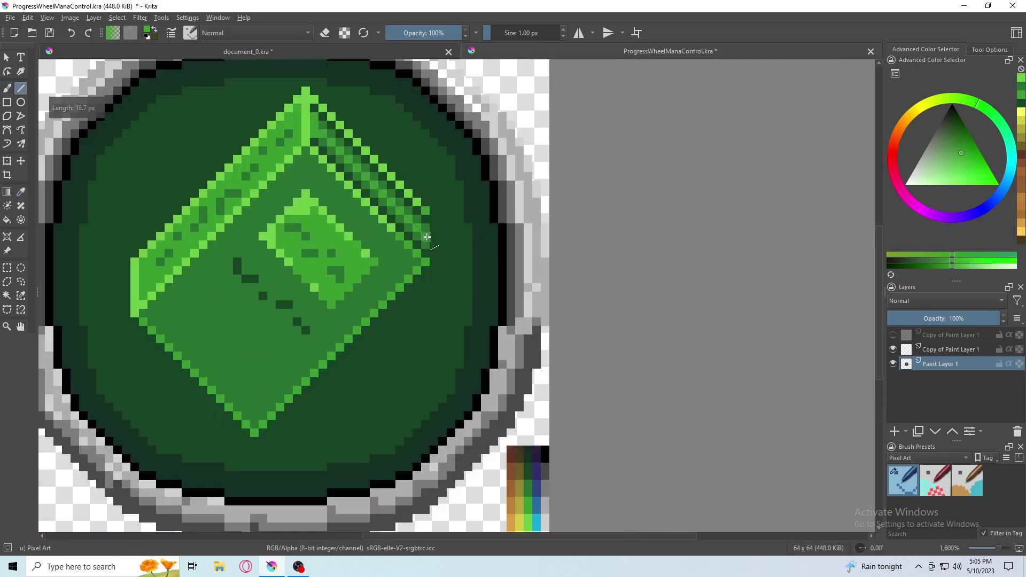
scroll(375, 179, down, 1)
scroll(347, 214, down, 2)
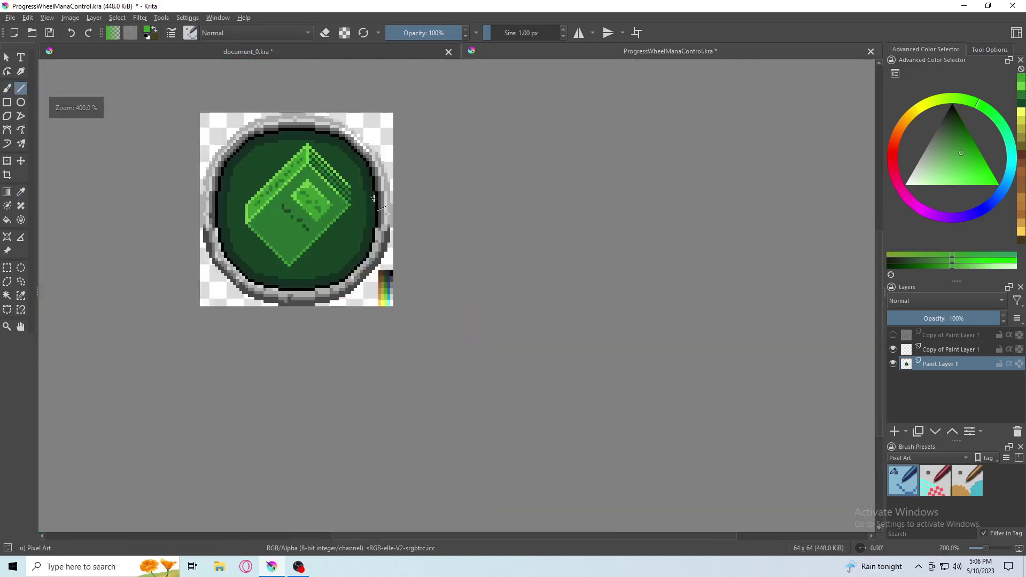
scroll(305, 249, down, 1)
scroll(304, 249, up, 1)
scroll(292, 241, up, 3)
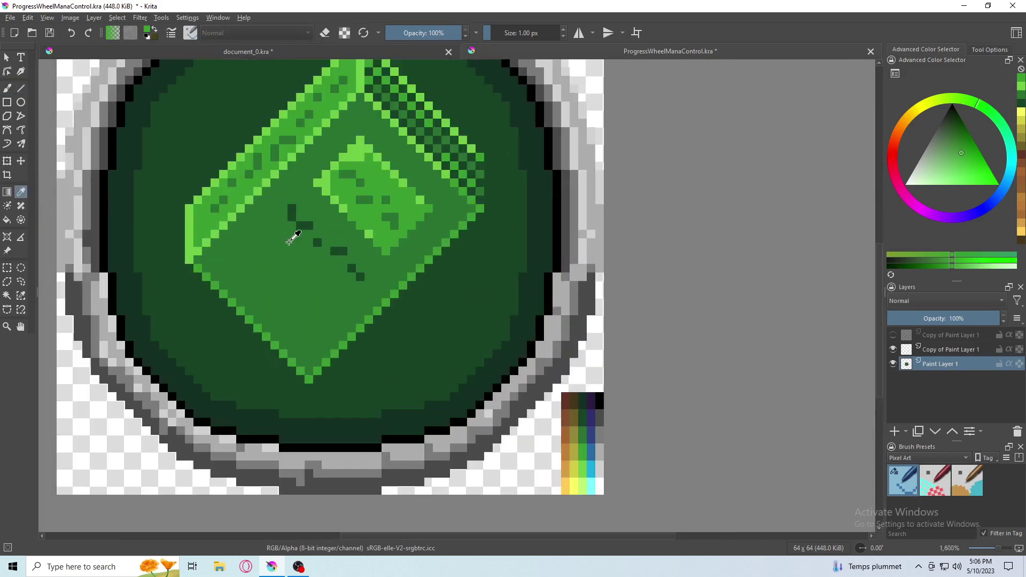
scroll(300, 229, down, 1)
scroll(420, 287, up, 2)
ctrl+click(149, 186)
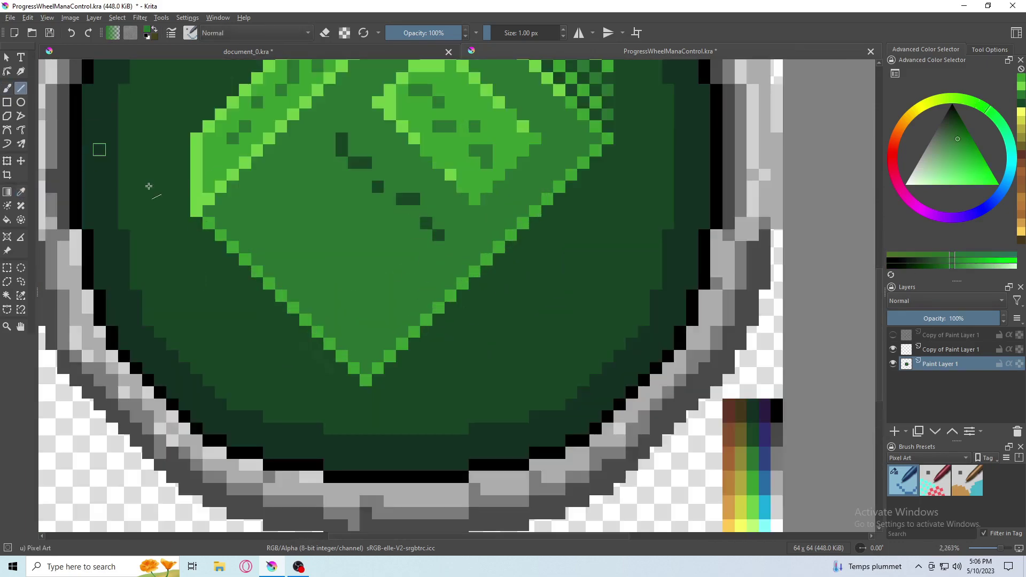
scroll(376, 382, down, 1)
scroll(385, 385, down, 2)
scroll(454, 391, up, 1)
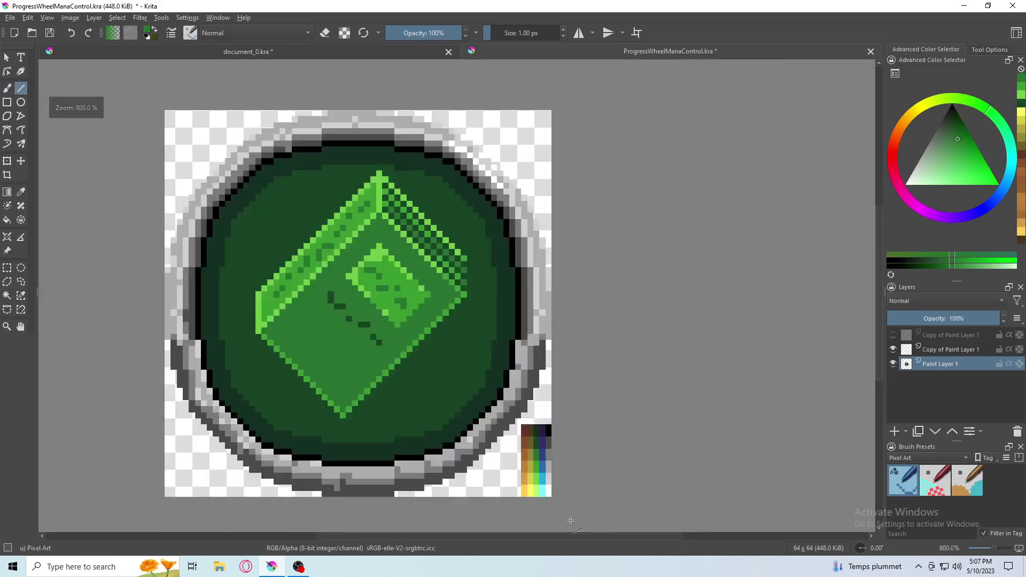
scroll(468, 390, up, 2)
ctrl+click(468, 390)
scroll(470, 387, down, 4)
scroll(321, 214, up, 2)
scroll(315, 147, down, 1)
key(b)
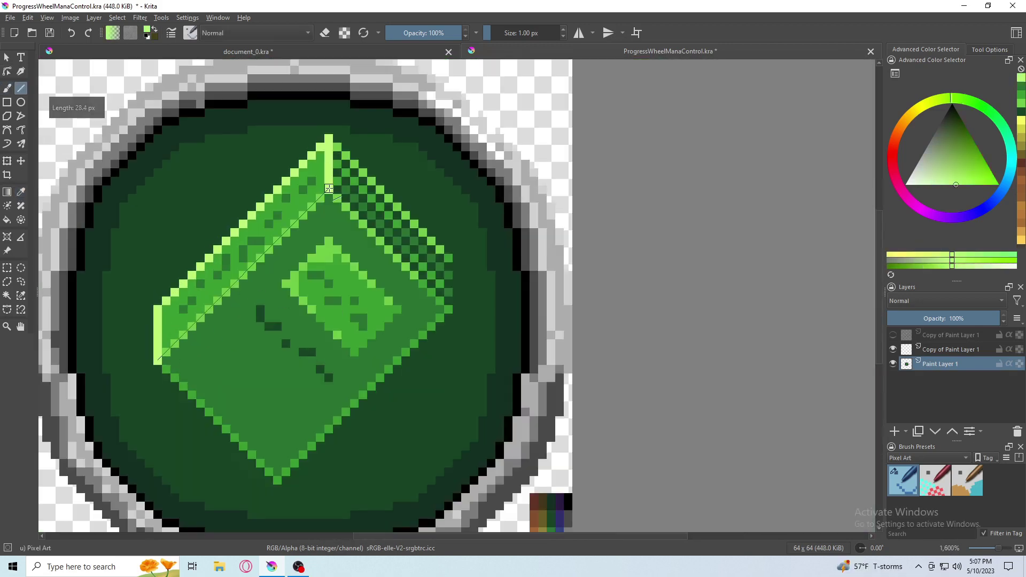
drag(329, 188, 329, 189)
scroll(494, 320, down, 4)
scroll(475, 343, up, 3)
Fill the inner diamond's top corner and right face with lighter green.
ctrl+click(477, 324)
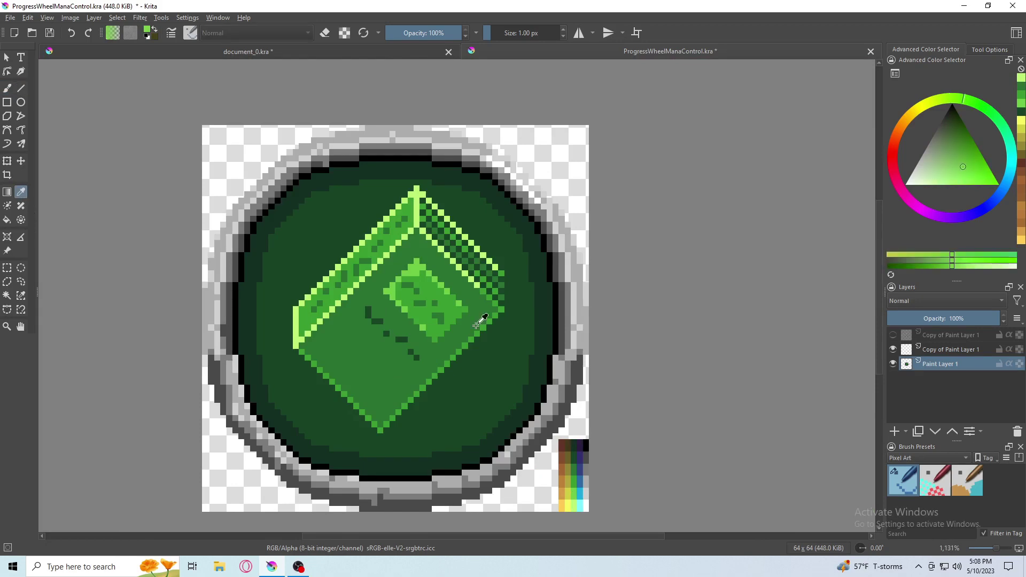
key(f)
scroll(460, 270, up, 2)
scroll(375, 181, down, 1)
ctrl+click(335, 233)
click(366, 200)
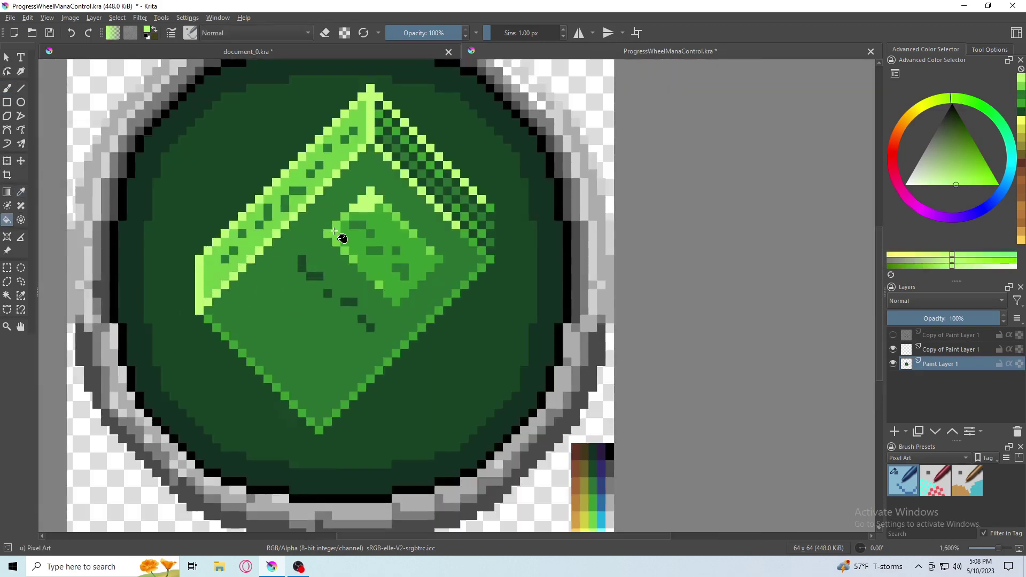
ctrl+click(394, 214)
click(385, 240)
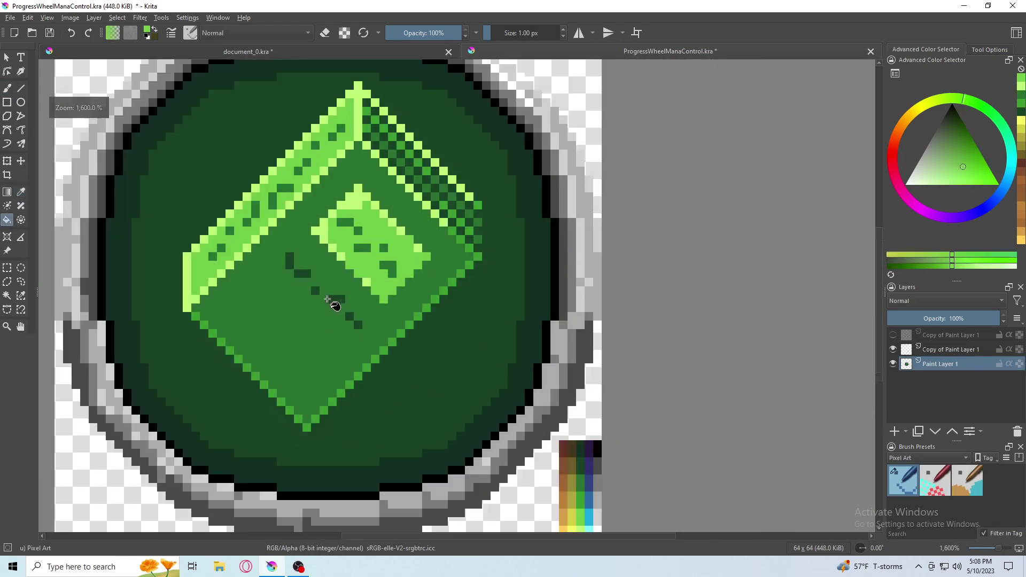
Discard the long stray line preview drawn across the cube.
click(22, 196)
scroll(257, 215, up, 1)
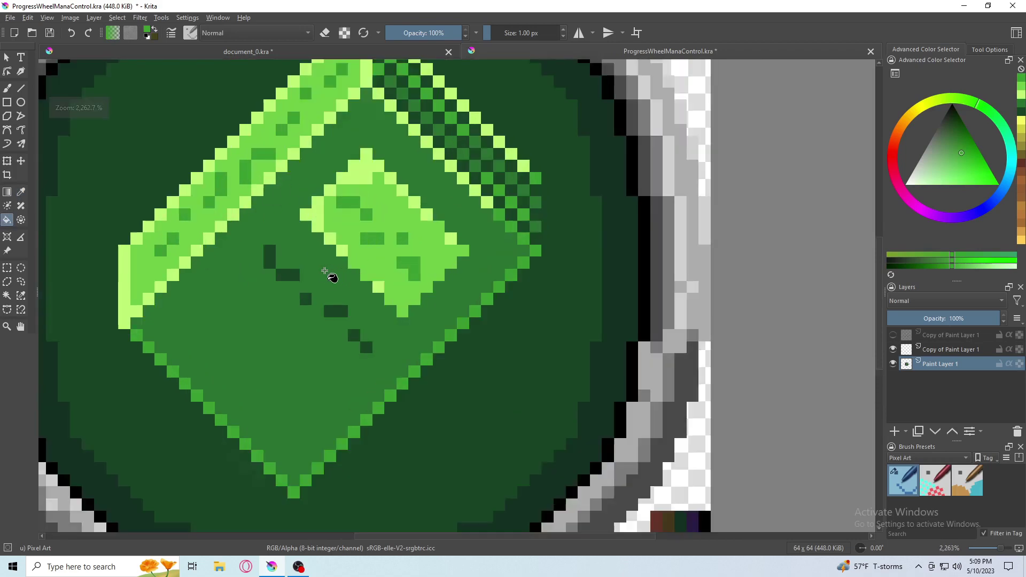
scroll(333, 275, down, 1)
scroll(206, 332, down, 1)
scroll(424, 294, up, 2)
scroll(205, 289, down, 2)
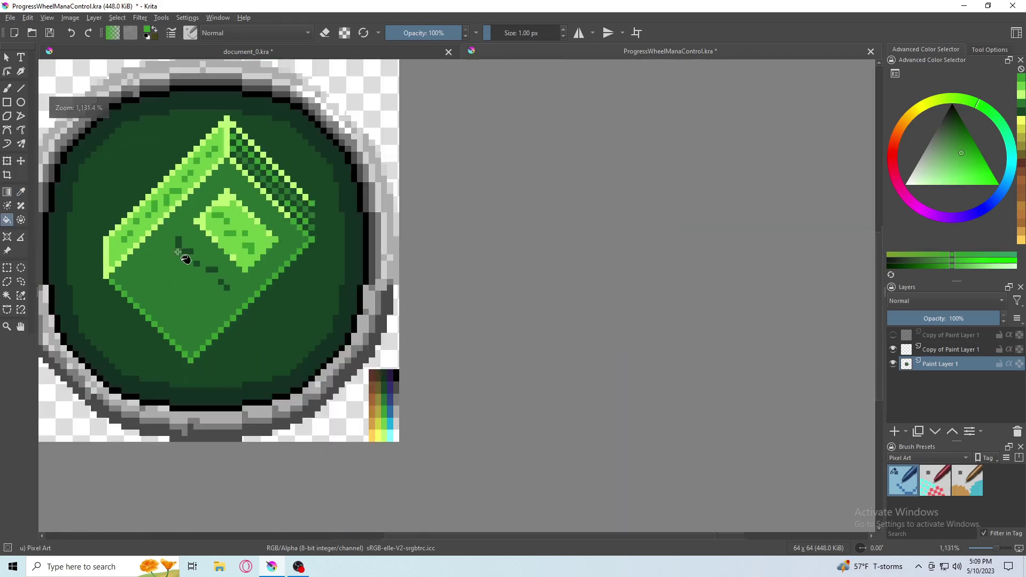
scroll(155, 294, up, 1)
scroll(155, 294, up, 1)
scroll(273, 350, down, 1)
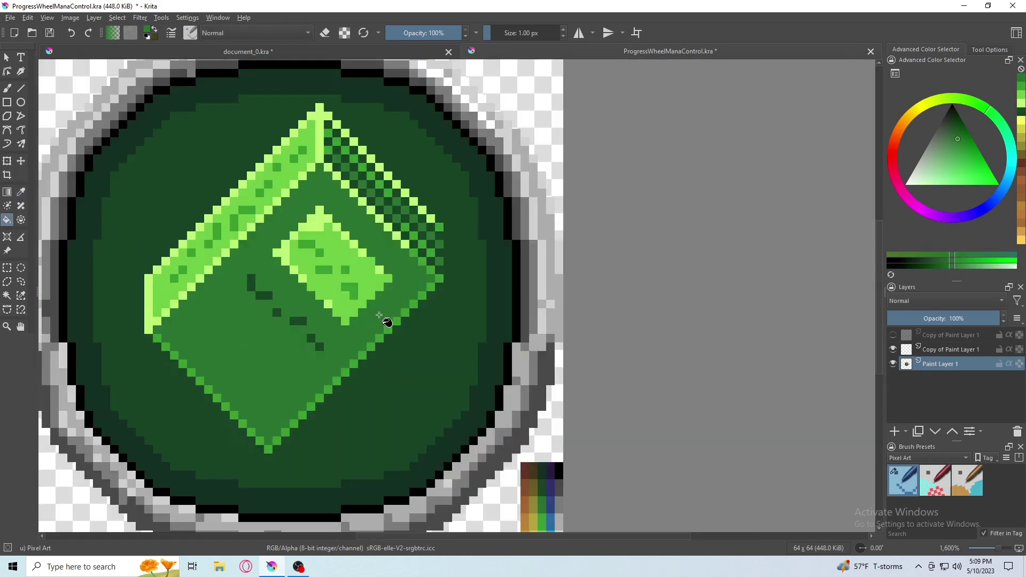
scroll(292, 300, down, 1)
scroll(393, 455, up, 1)
drag(342, 263, 403, 180)
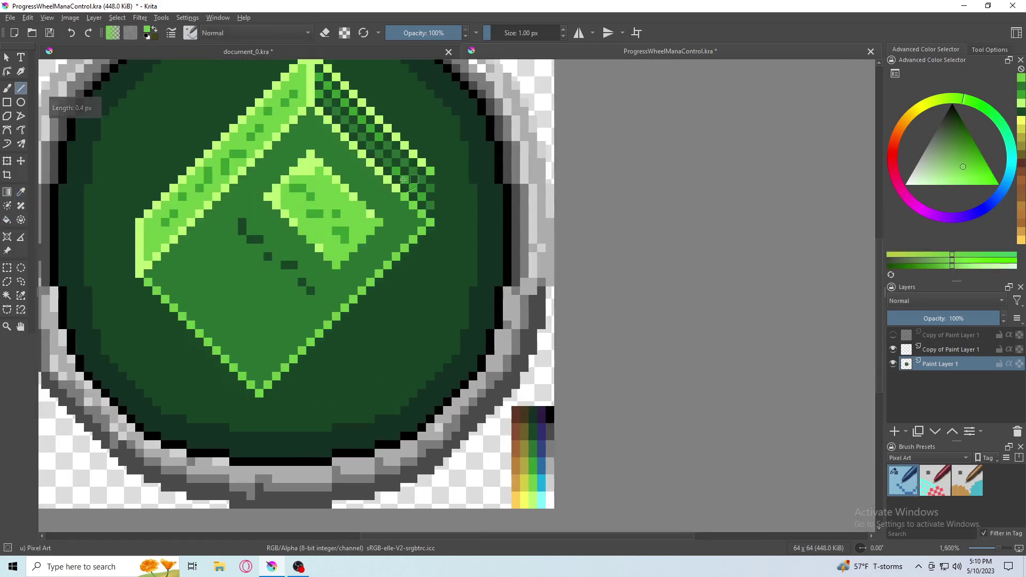
scroll(323, 97, down, 2)
scroll(481, 267, up, 2)
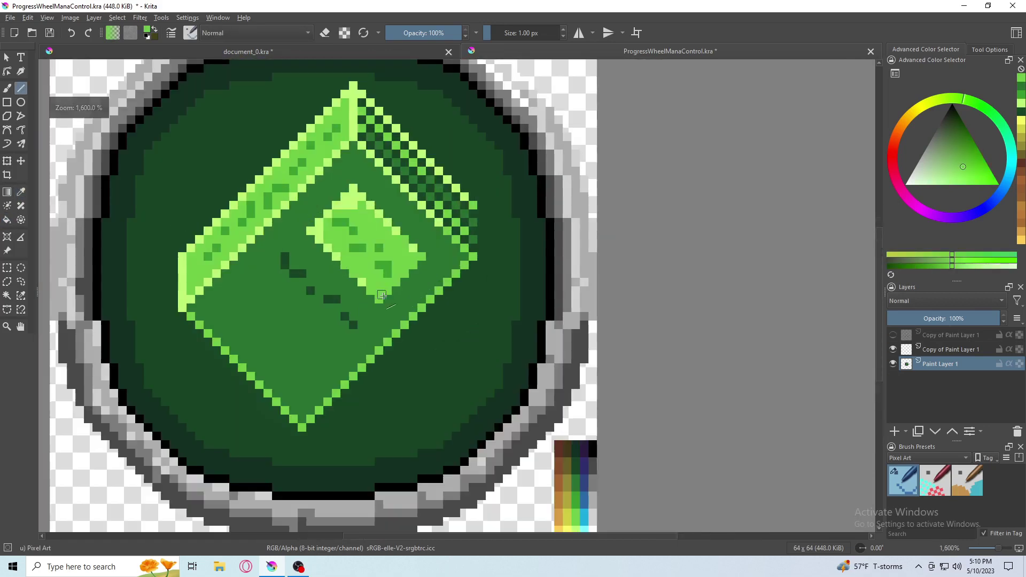
scroll(535, 321, down, 1)
scroll(617, 374, up, 1)
Undo the stray dark pixels on the cube's lower-left edge and zoom out to check the icon.
key(p)
key(ctrl+z)
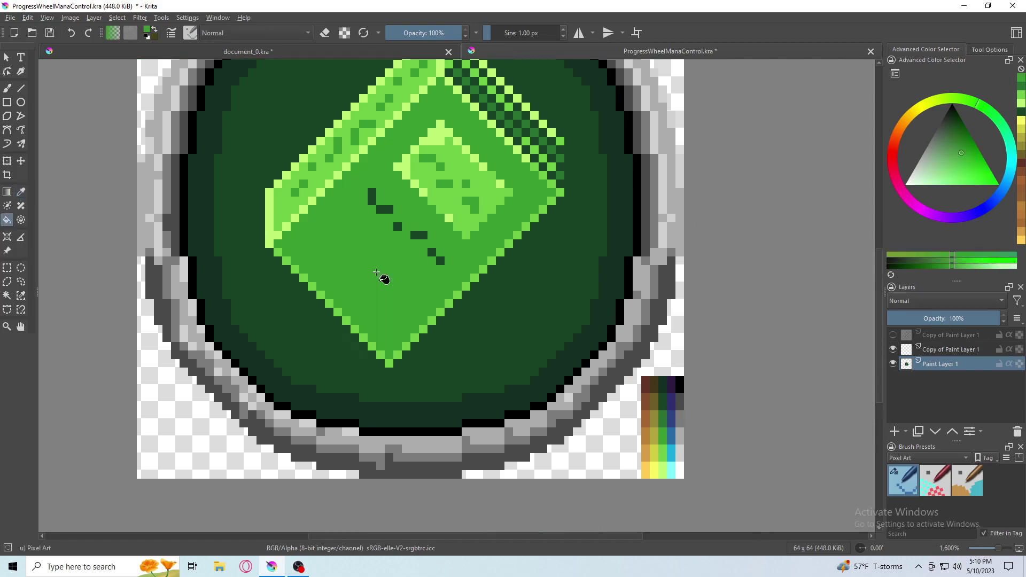
scroll(320, 278, up, 1)
scroll(271, 280, down, 1)
scroll(316, 145, up, 1)
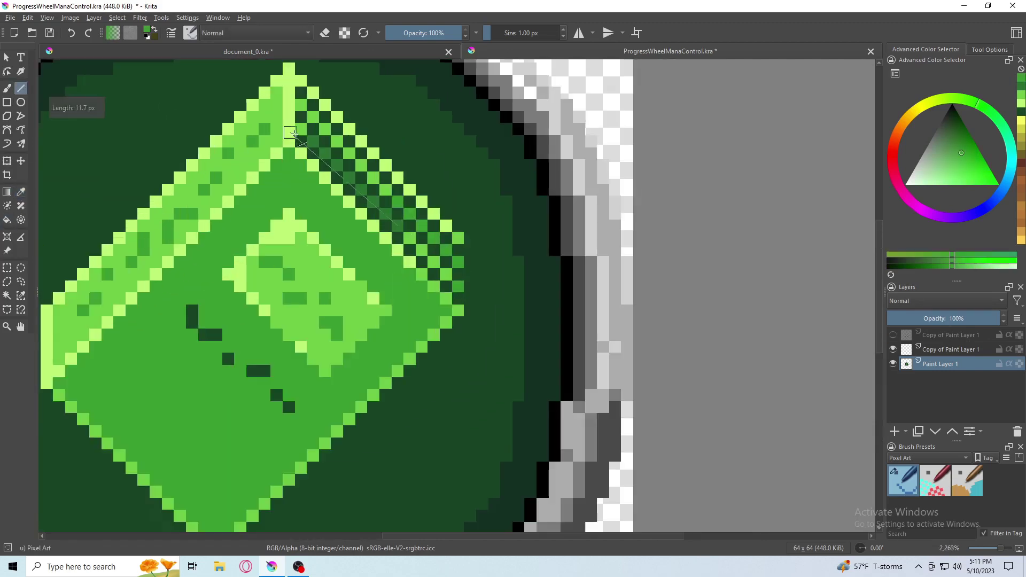
scroll(293, 134, down, 2)
scroll(331, 187, up, 4)
scroll(374, 241, down, 2)
scroll(411, 277, up, 1)
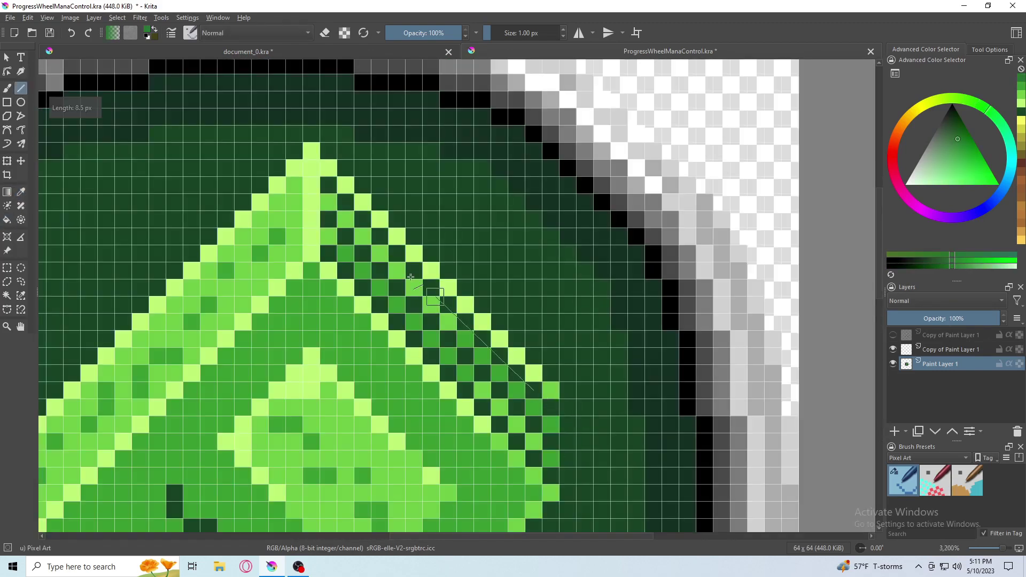
scroll(554, 363, down, 3)
scroll(315, 274, up, 3)
key(f)
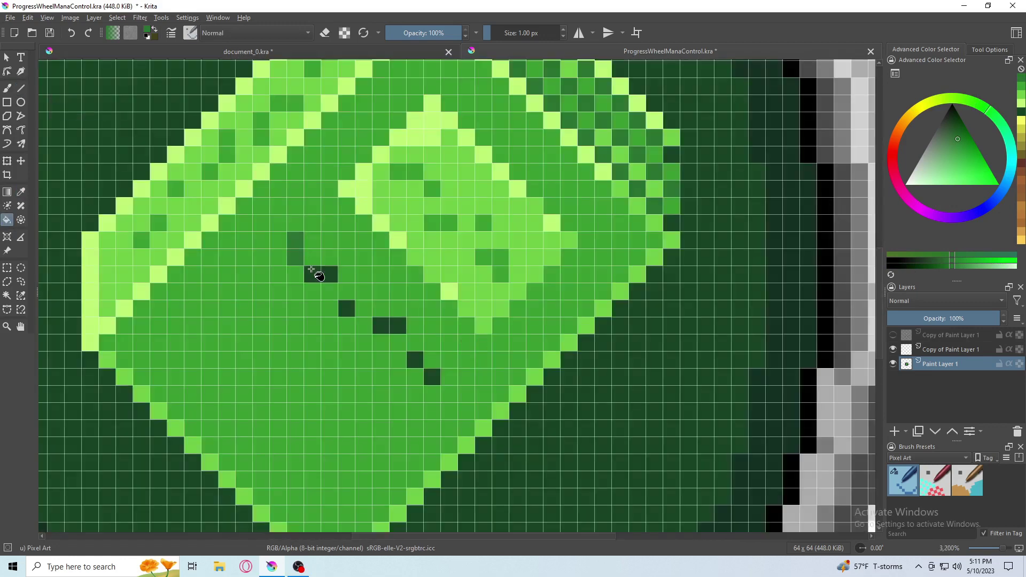
scroll(311, 269, down, 1)
scroll(281, 412, up, 1)
key(ctrl+z)
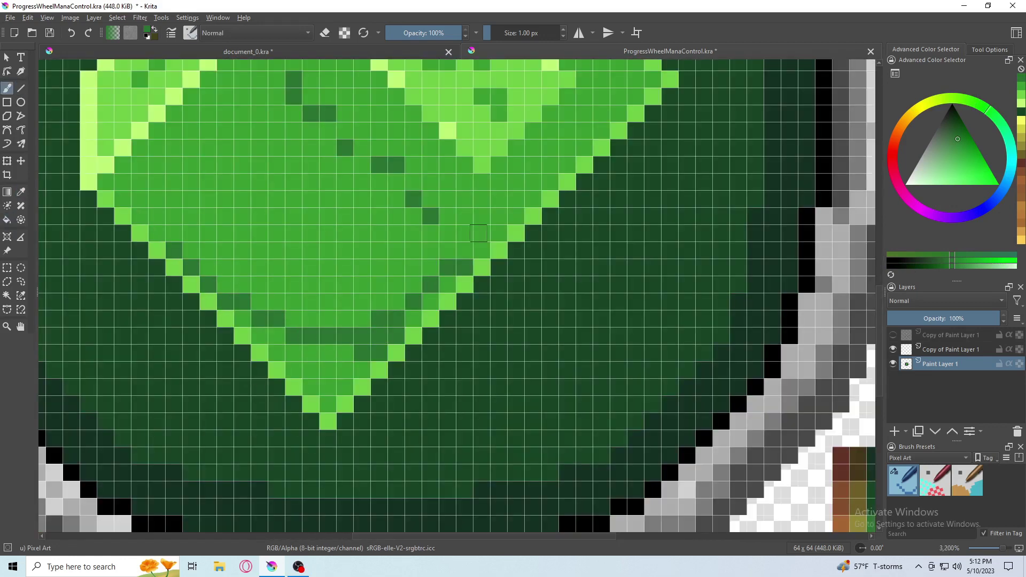
scroll(189, 297, down, 7)
scroll(304, 389, up, 6)
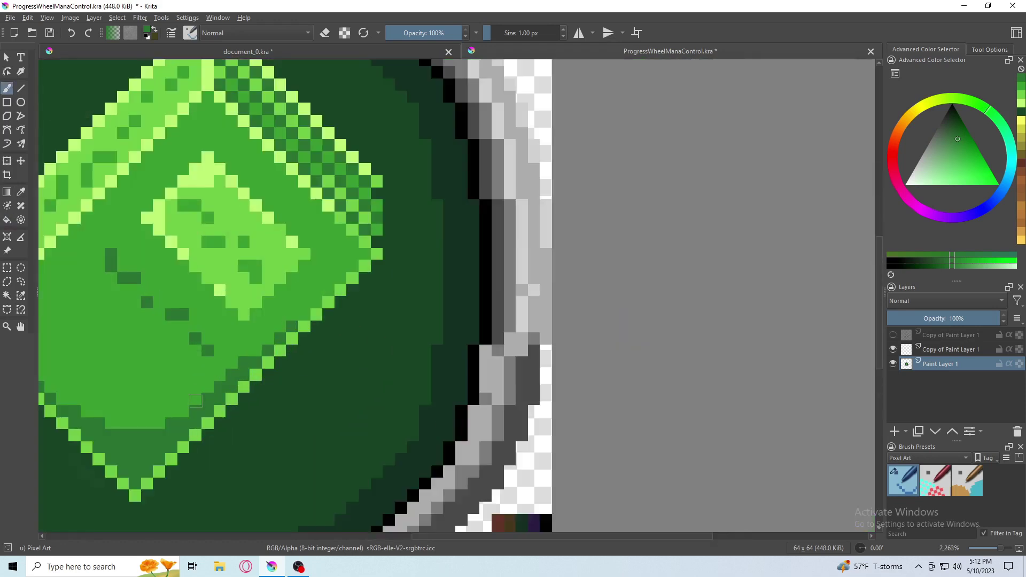
scroll(195, 400, down, 7)
scroll(195, 395, up, 7)
scroll(343, 268, down, 7)
scroll(340, 270, up, 7)
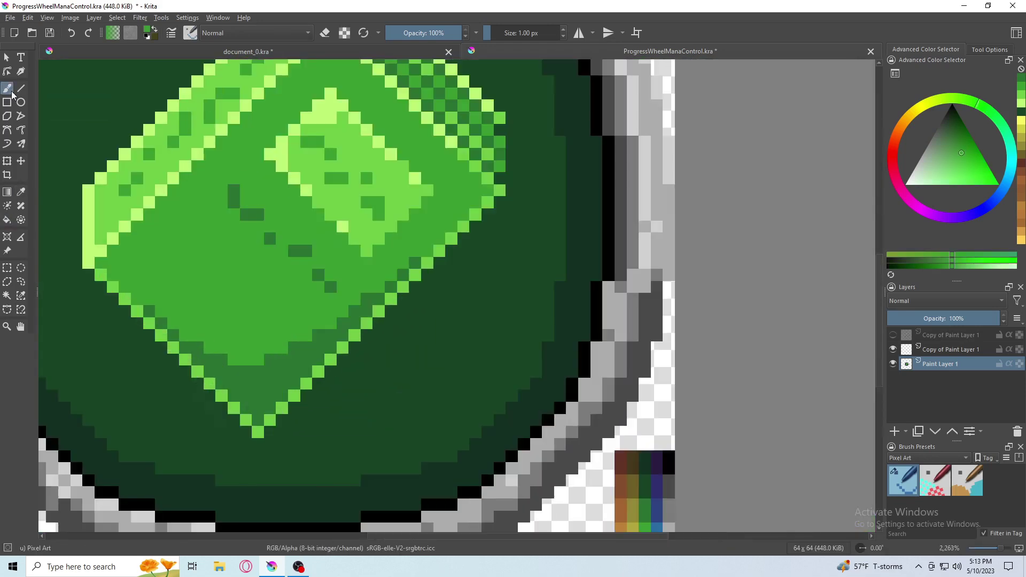
scroll(336, 347, down, 6)
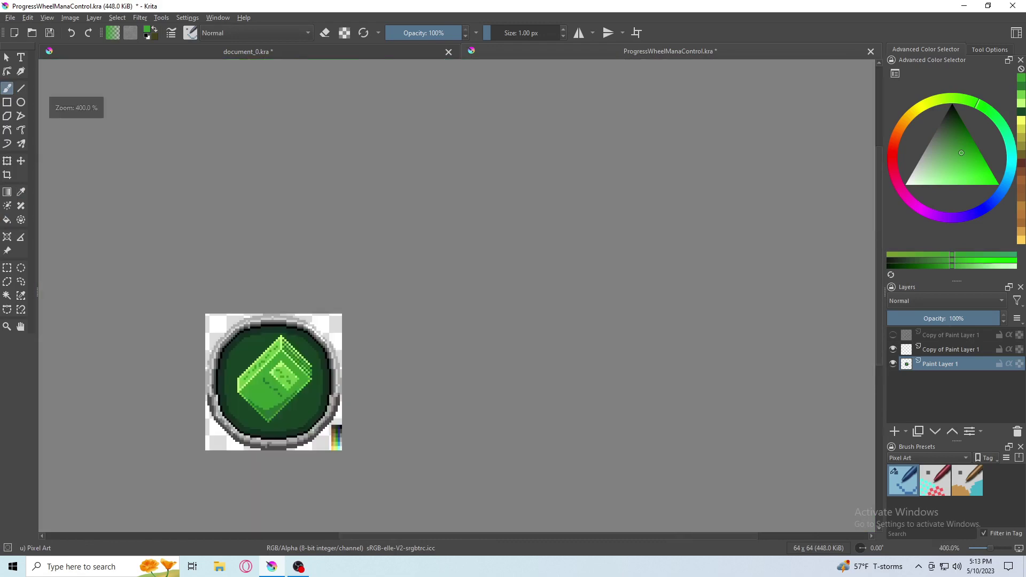
scroll(432, 442, up, 2)
scroll(431, 442, up, 3)
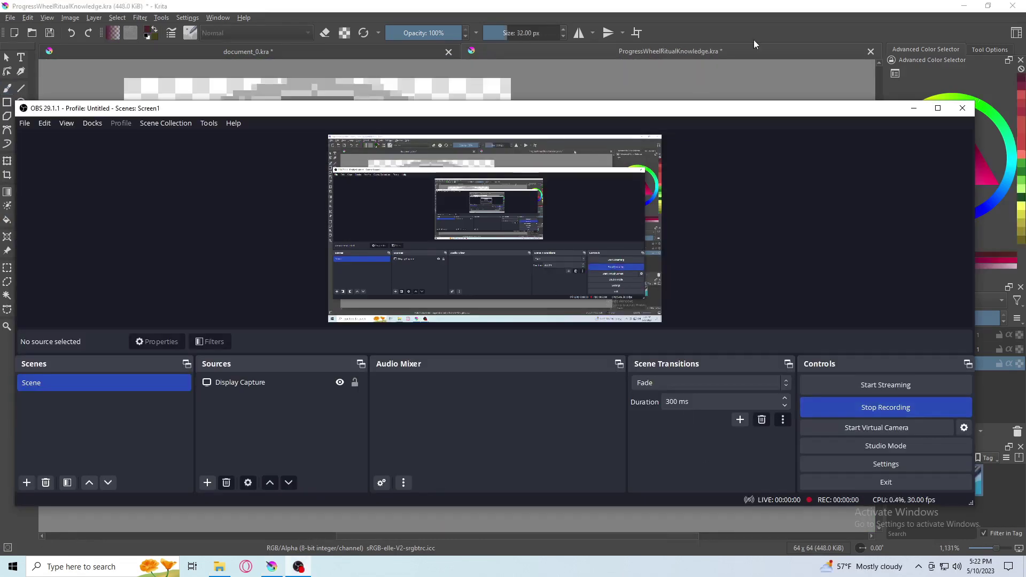
Switch to the 1 px Pixel Art brush and undo the stray T shape.
key(slash)
scroll(258, 112, up, 2)
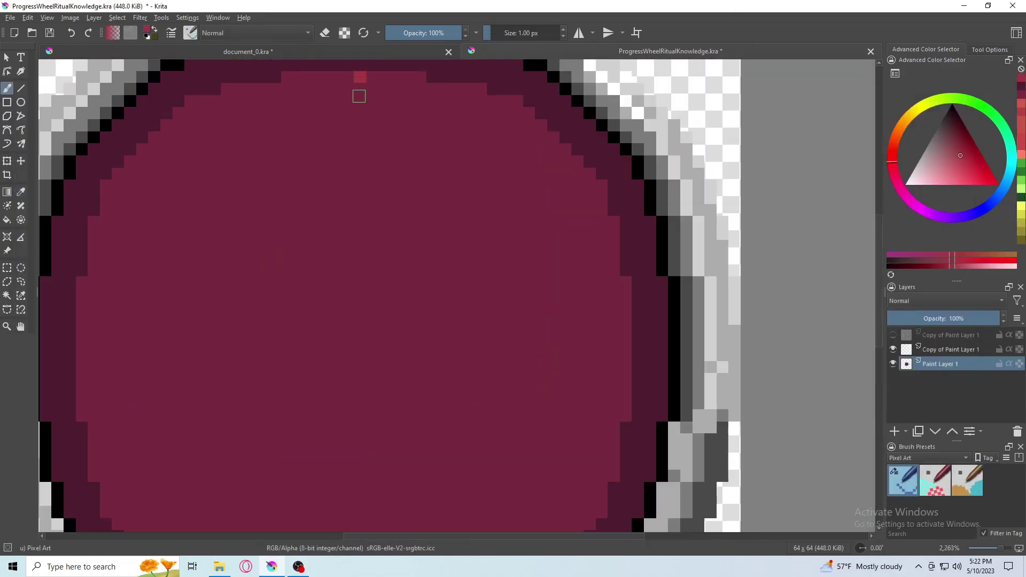
key(ctrl+z)
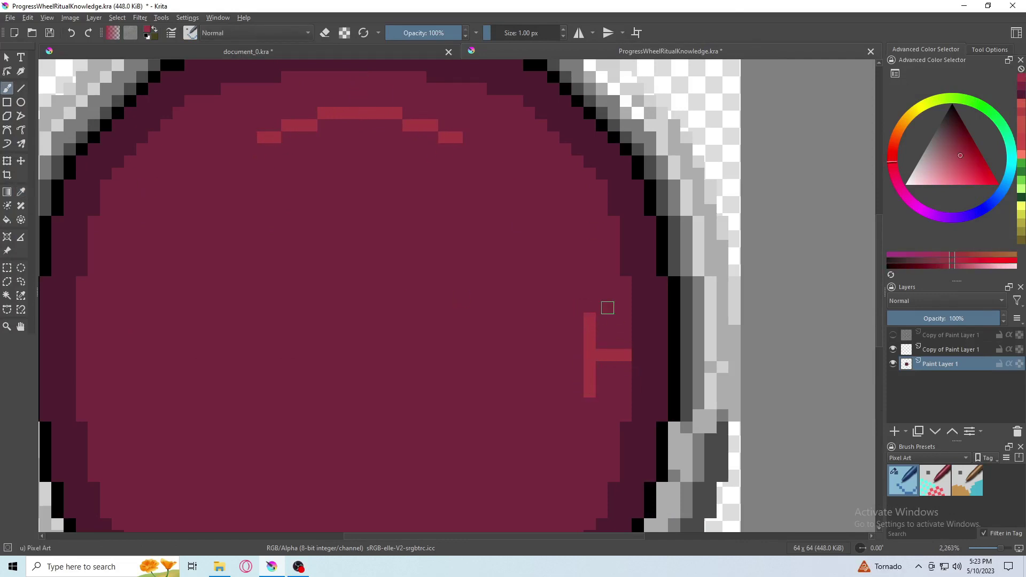
key(ctrl+z)
key(ctrl+z)
key(ctrl+z)
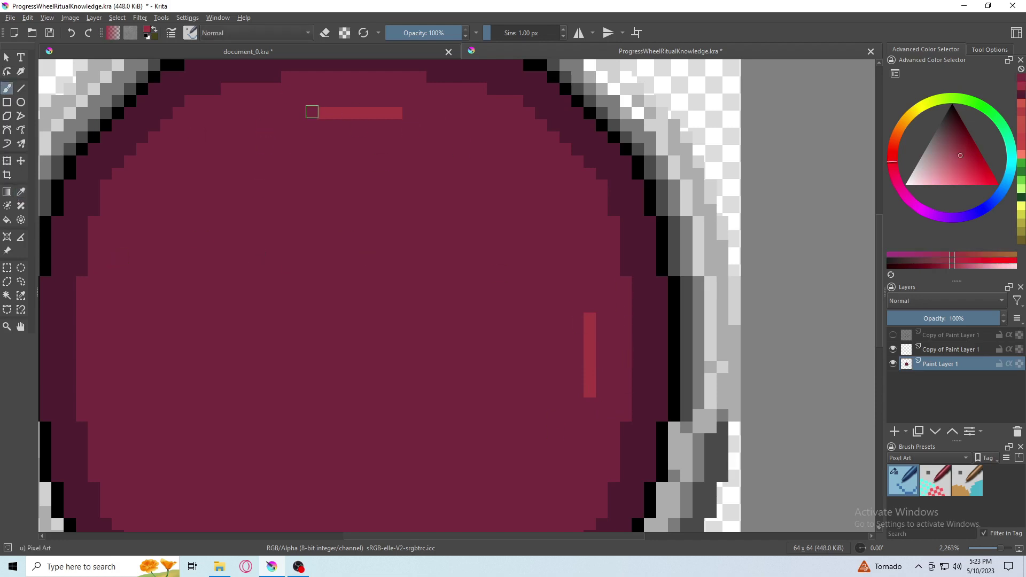
Paint lighter-red highlight strokes across the disc's top and down its right side.
mouse_move(299, 113)
mouse_down()
mouse_move(420, 113)
mouse_move(519, 153)
mouse_up()
drag(588, 319, 537, 165)
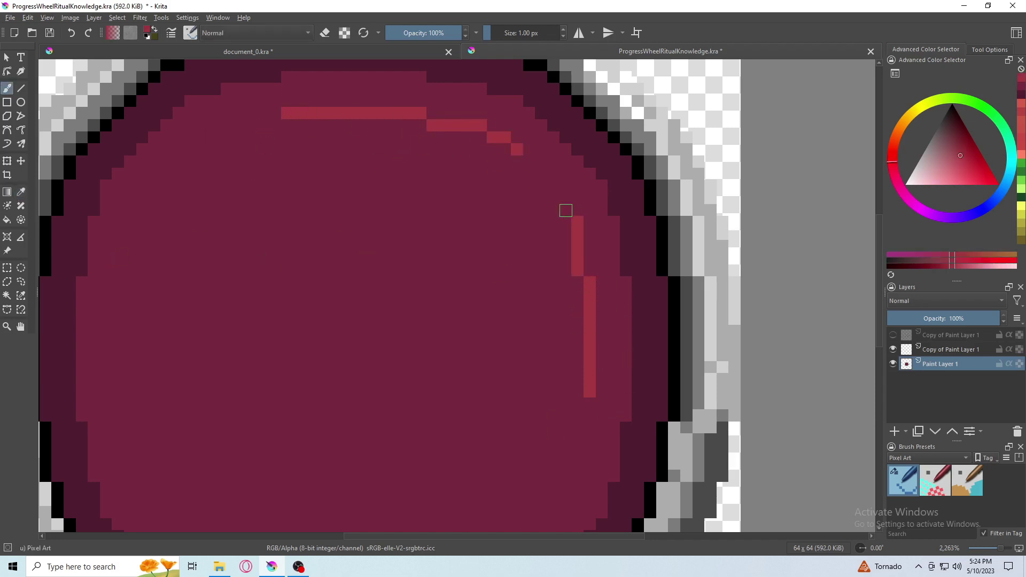
scroll(537, 166, down, 5)
scroll(578, 173, up, 4)
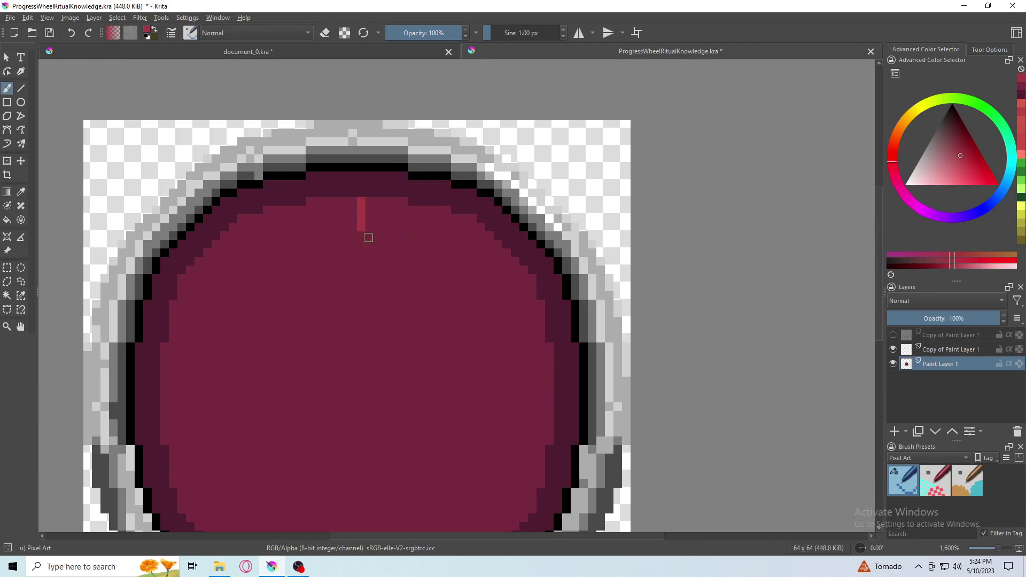
scroll(368, 237, down, 2)
scroll(417, 153, up, 2)
drag(370, 202, 370, 220)
scroll(376, 213, up, 1)
drag(508, 249, 391, 250)
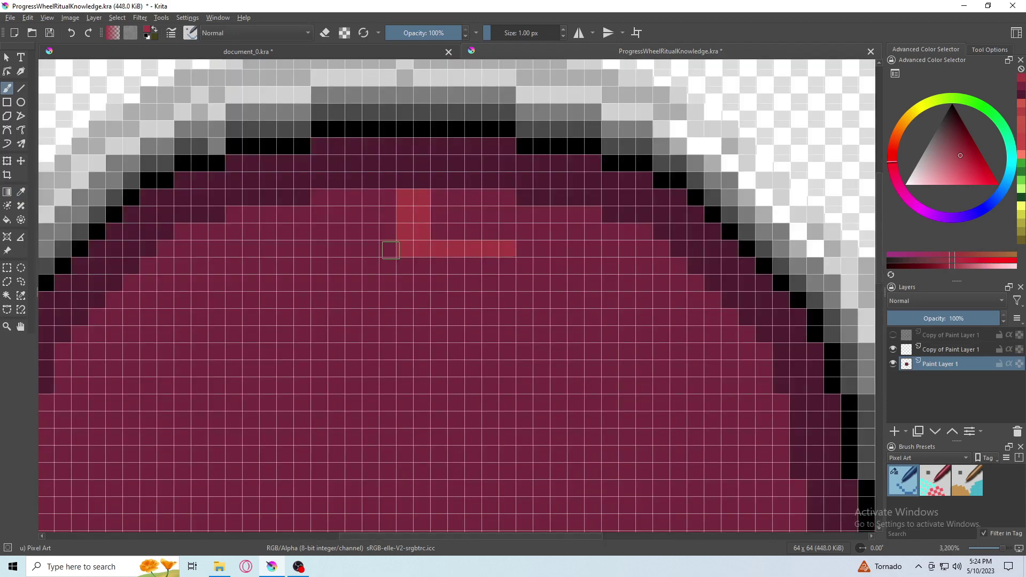
right_click(500, 245)
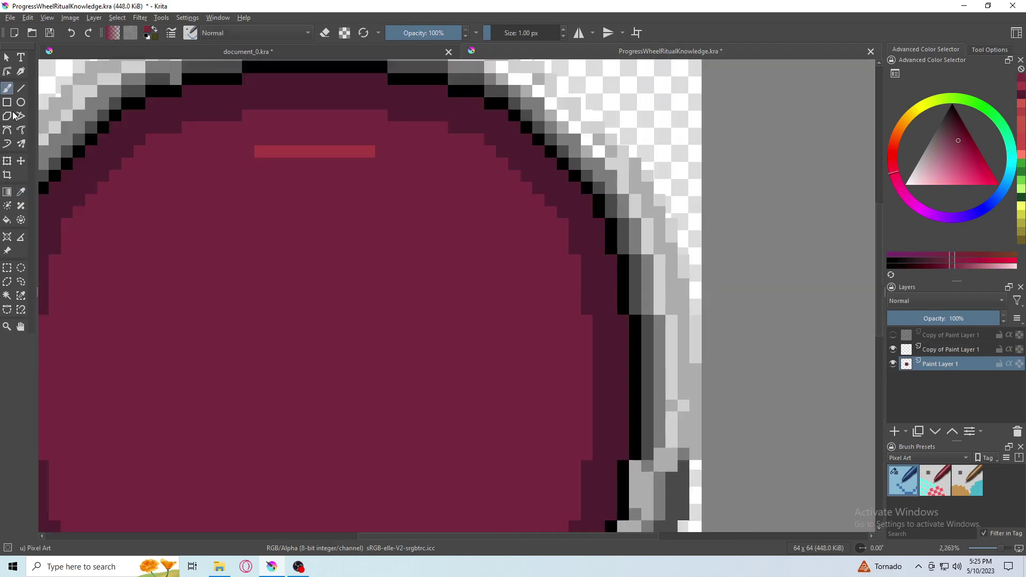
scroll(570, 398, up, 1)
drag(504, 333, 500, 210)
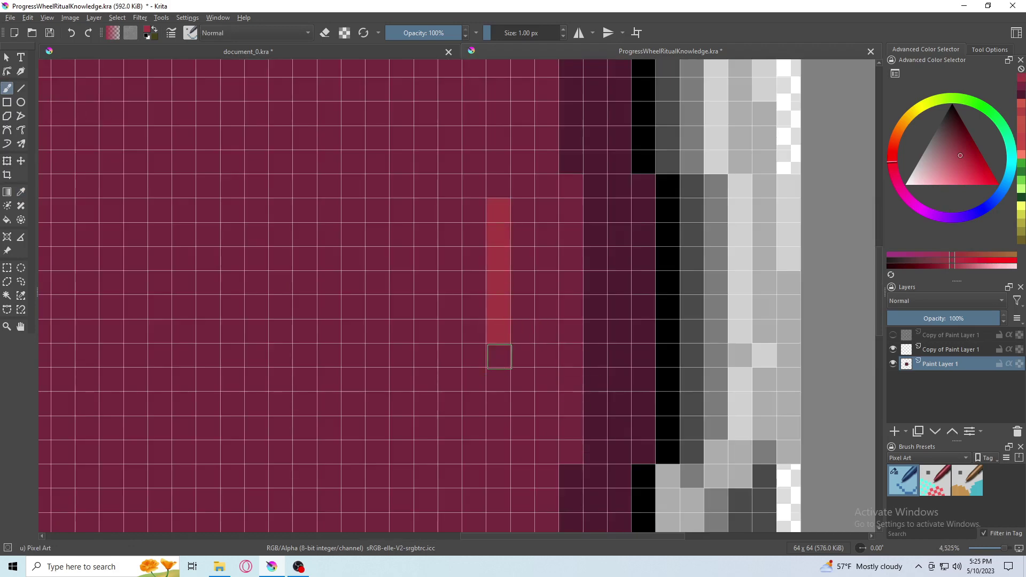
scroll(500, 357, down, 5)
scroll(377, 374, up, 6)
drag(392, 324, 430, 326)
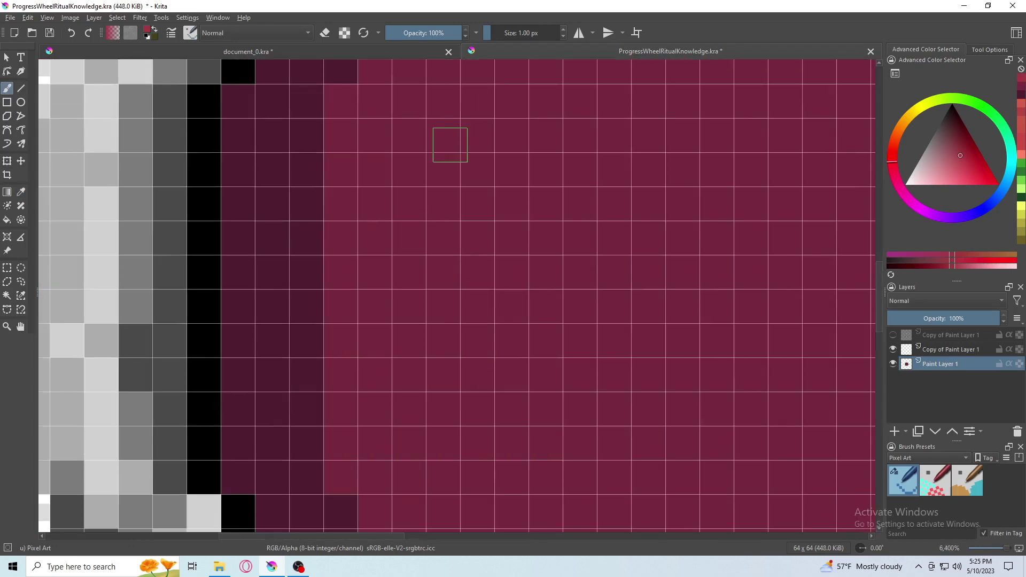
scroll(449, 144, down, 2)
scroll(481, 339, up, 1)
click(565, 179)
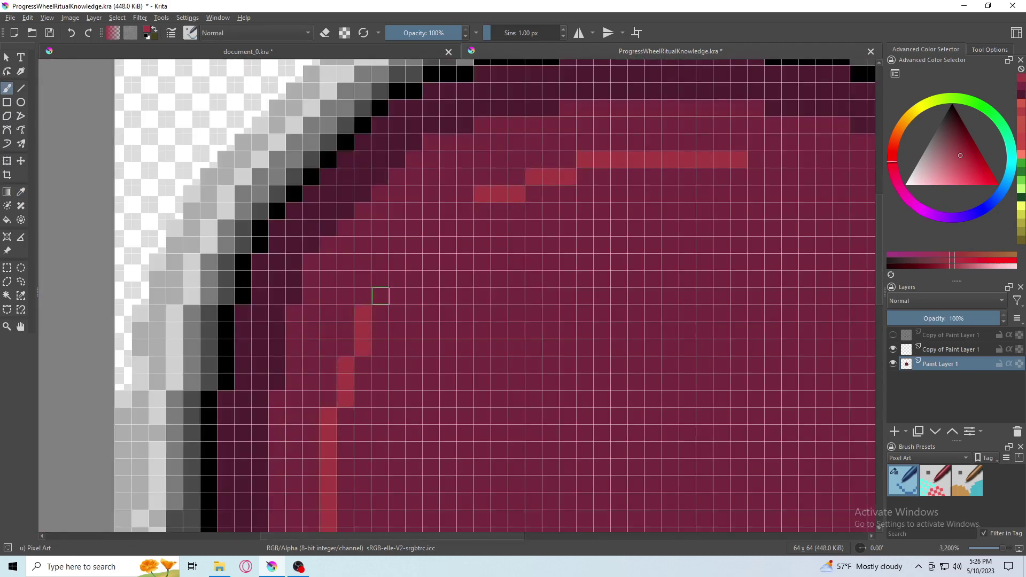
Continue the highlight ring along the left side, top arc, top-right and bottom arc.
scroll(408, 253, down, 4)
scroll(497, 241, up, 3)
scroll(190, 179, up, 1)
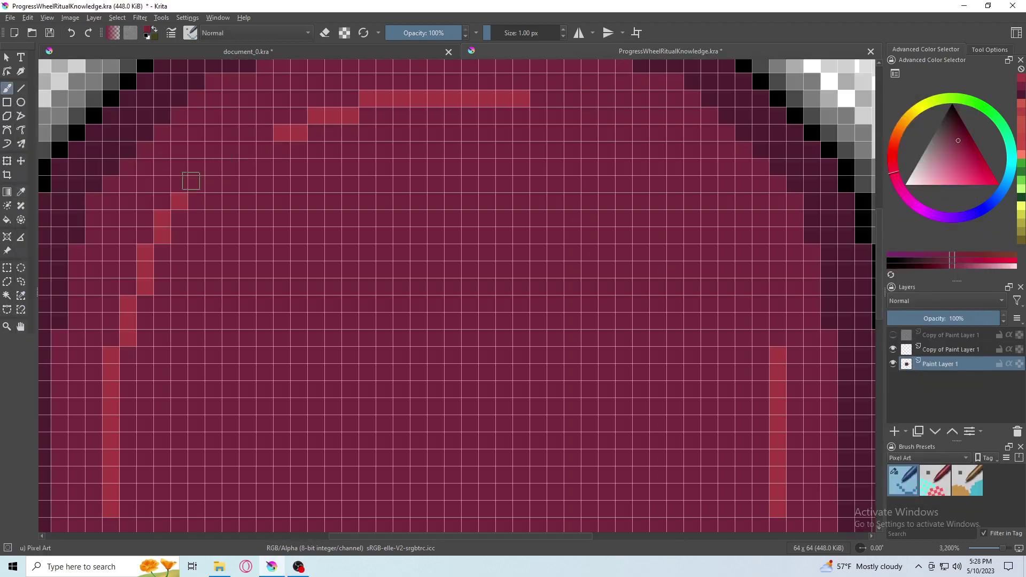
scroll(180, 215, down, 2)
scroll(206, 275, up, 1)
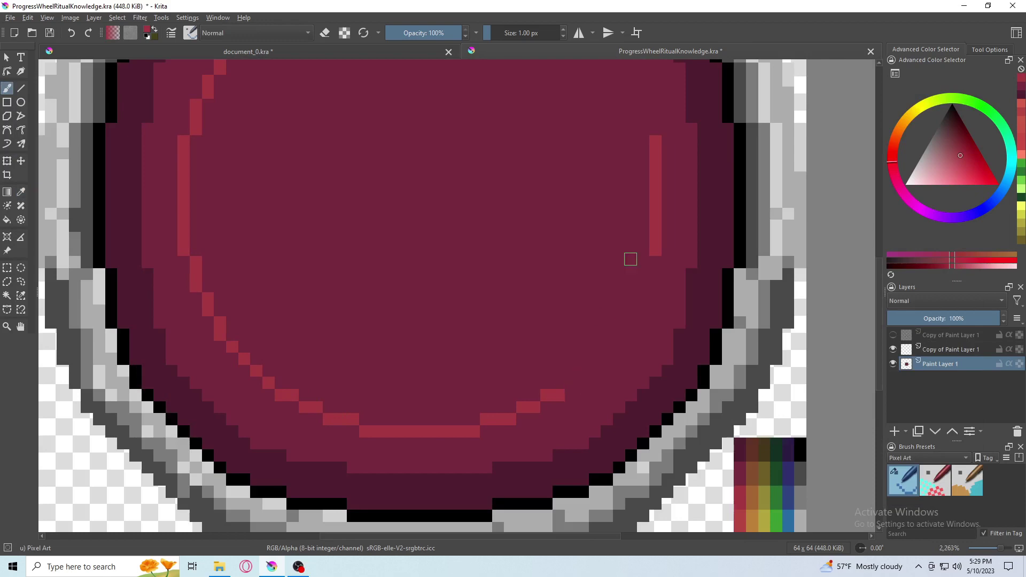
scroll(619, 323, down, 1)
scroll(364, 190, up, 1)
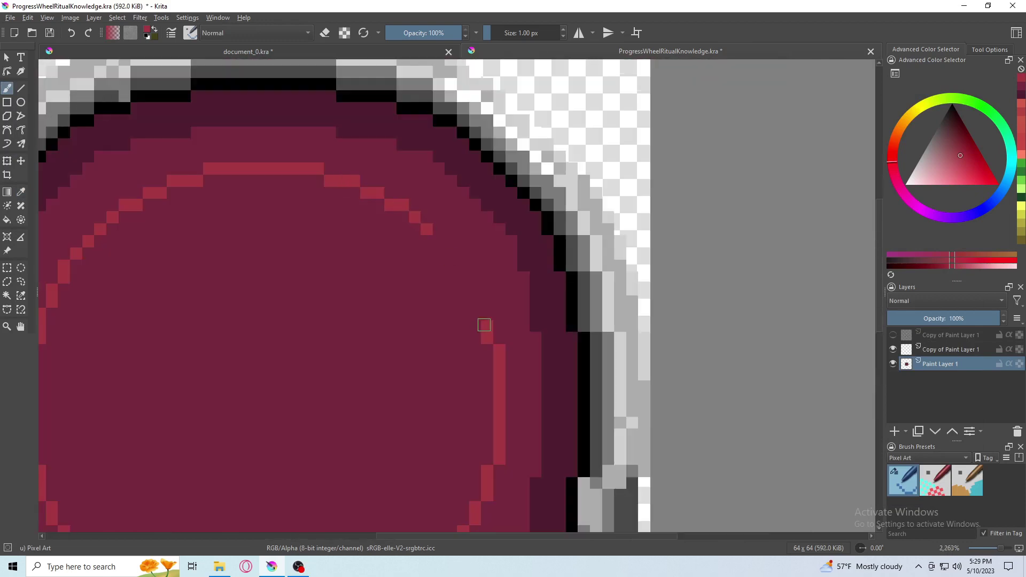
scroll(484, 325, down, 1)
scroll(259, 271, up, 2)
drag(259, 270, 235, 182)
drag(240, 331, 276, 273)
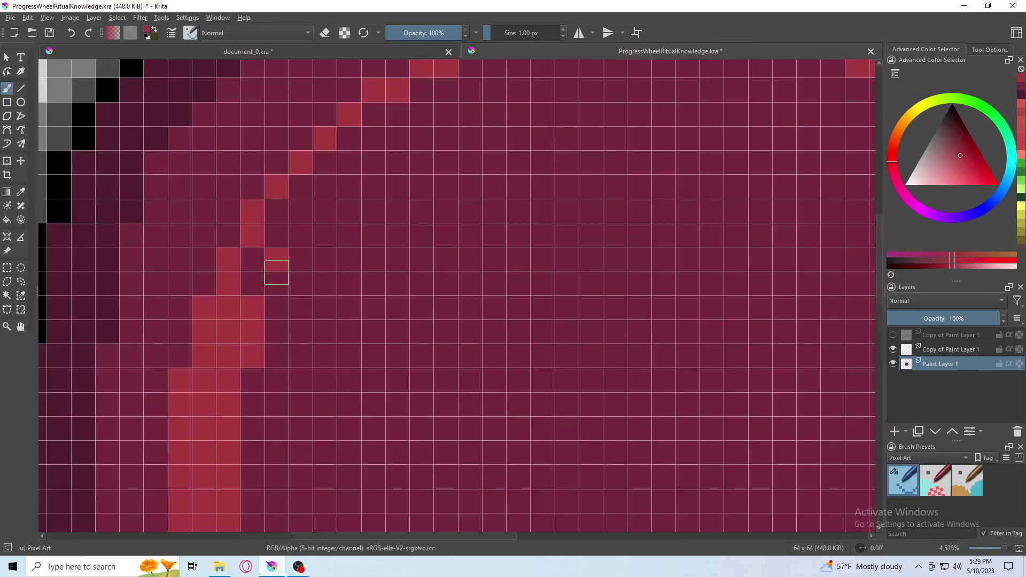
scroll(276, 272, down, 1)
scroll(279, 339, up, 1)
scroll(280, 339, down, 1)
scroll(337, 145, up, 1)
mouse_move(502, 170)
mouse_down()
mouse_move(337, 145)
mouse_move(171, 201)
mouse_move(584, 206)
mouse_move(642, 225)
mouse_up()
scroll(642, 225, down, 2)
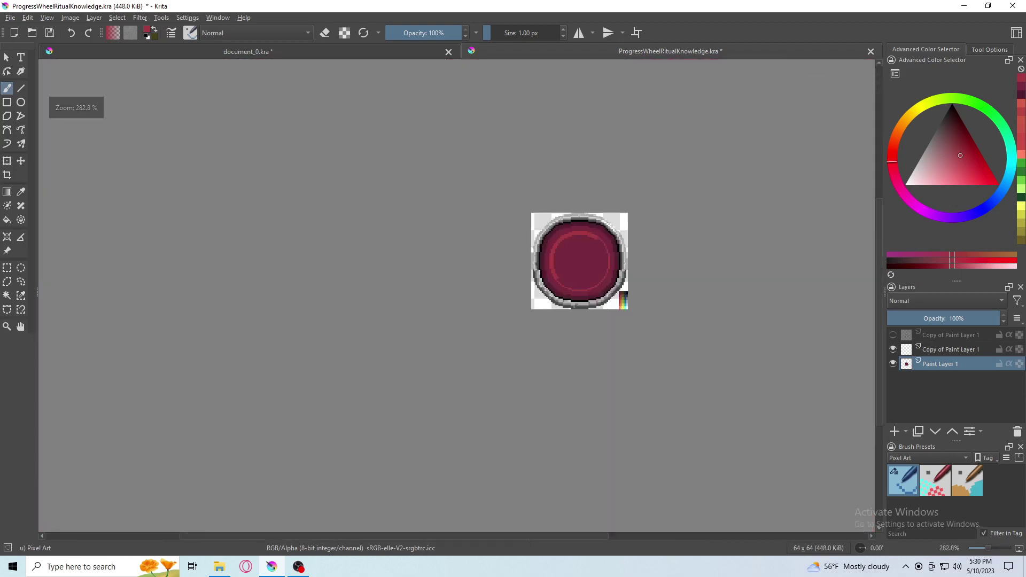
scroll(582, 224, up, 3)
drag(574, 115, 511, 452)
scroll(533, 291, down, 2)
scroll(553, 121, up, 3)
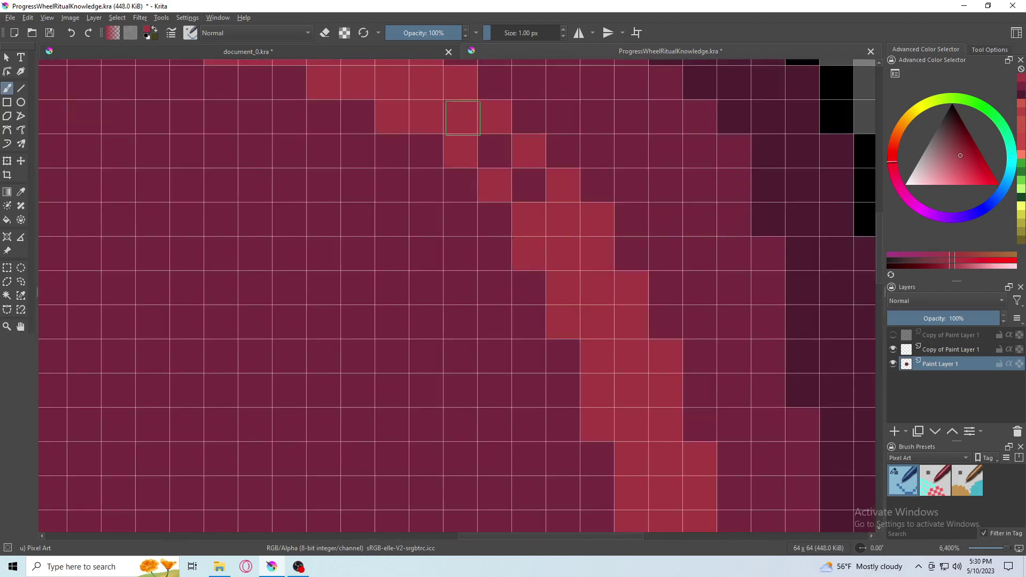
scroll(463, 118, down, 2)
scroll(572, 286, down, 1)
scroll(458, 413, up, 1)
mouse_move(256, 361)
mouse_down()
mouse_move(459, 412)
mouse_move(619, 355)
mouse_move(692, 310)
mouse_up()
With the Line tool in horizontal mirror mode, draw a mirrored X of diagonals near the centre.
scroll(374, 321, down, 1)
scroll(374, 320, down, 2)
click(21, 88)
key(m)
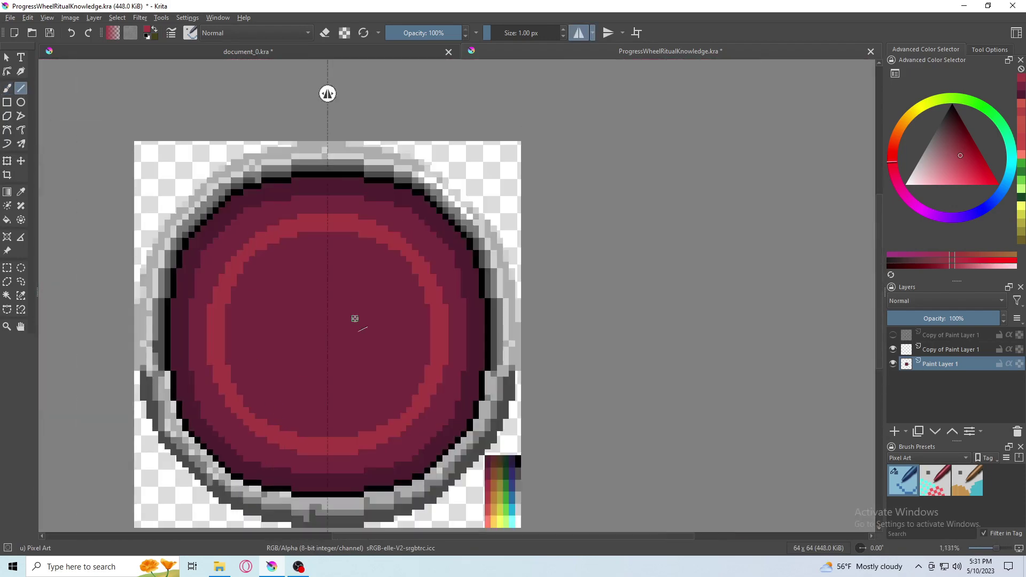
scroll(355, 318, up, 2)
drag(303, 438, 593, 199)
key(ctrl+z)
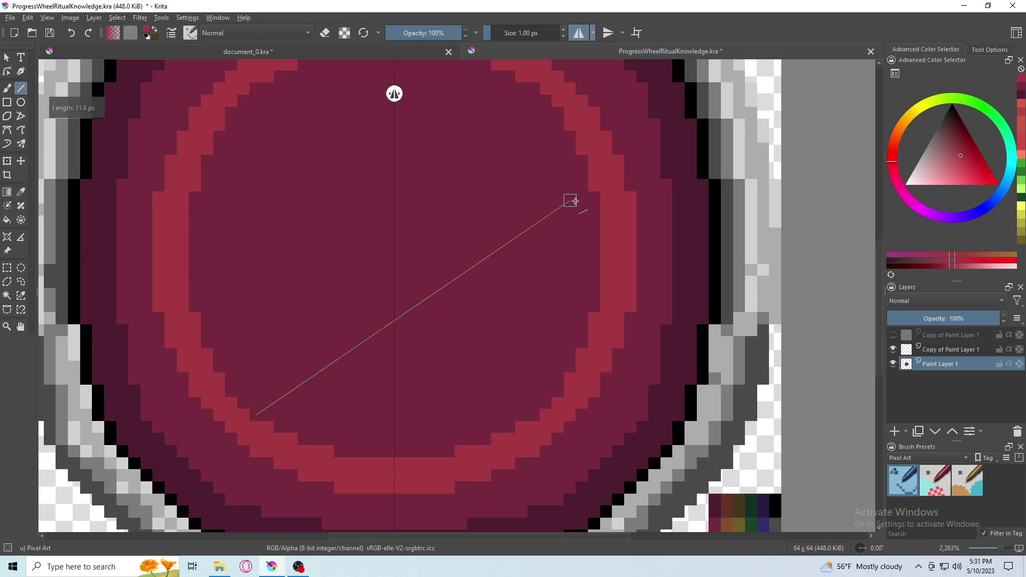
drag(262, 413, 582, 206)
Redraw the pentagram diagonals and horizontal bar, undoing and redoing until they fit.
scroll(544, 428, down, 2)
scroll(467, 229, down, 2)
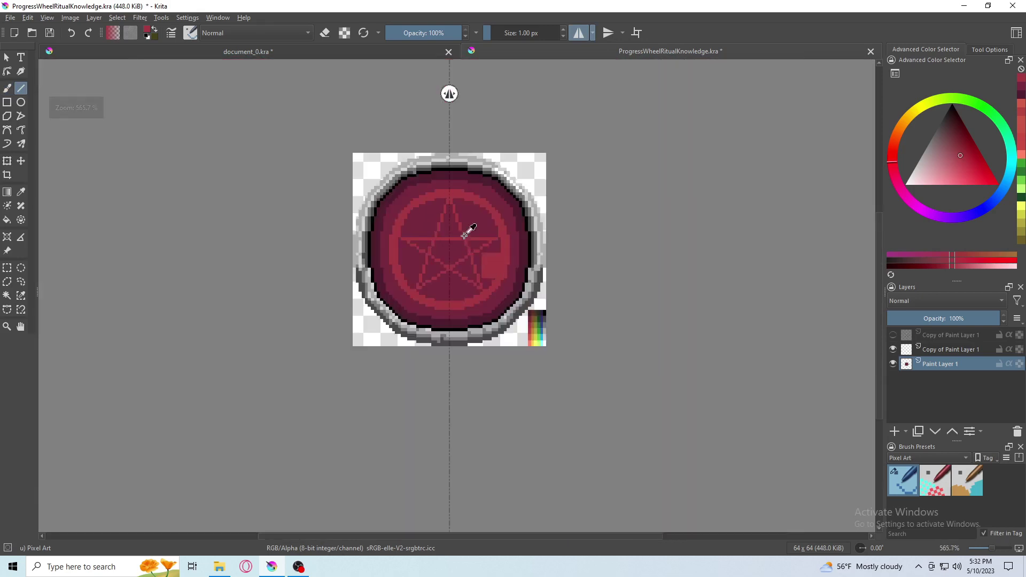
scroll(294, 390, up, 3)
key(ctrl+z)
key(ctrl+z)
mouse_move(295, 385)
mouse_down()
mouse_move(506, 174)
mouse_move(276, 201)
mouse_up()
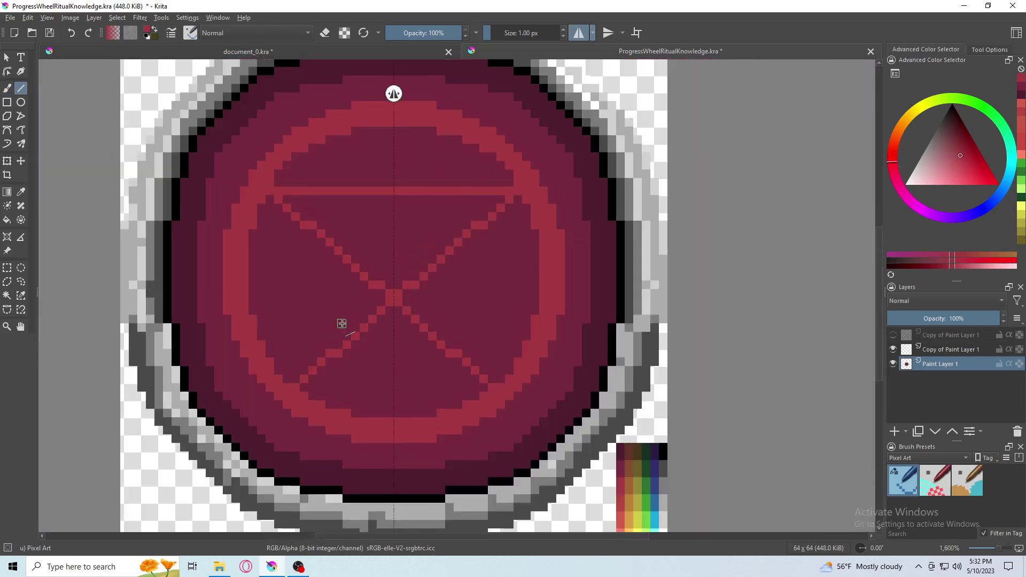
drag(394, 126, 303, 380)
key(ctrl+z)
key(ctrl+z)
key(ctrl+z)
key(ctrl+shift+z)
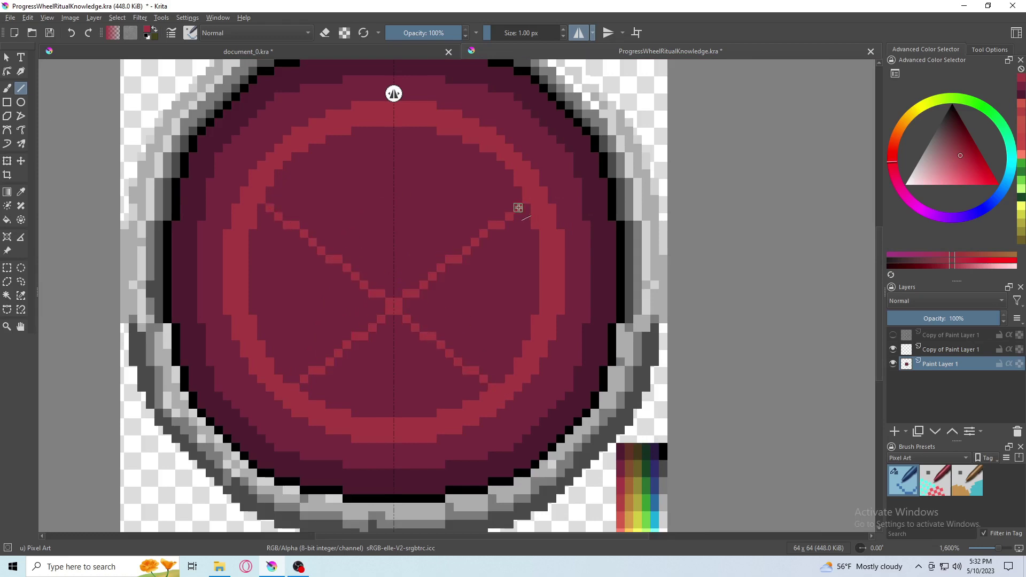
key(ctrl+shift+z)
key(ctrl+shift+z)
scroll(439, 364, down, 4)
scroll(439, 364, up, 8)
scroll(270, 254, down, 3)
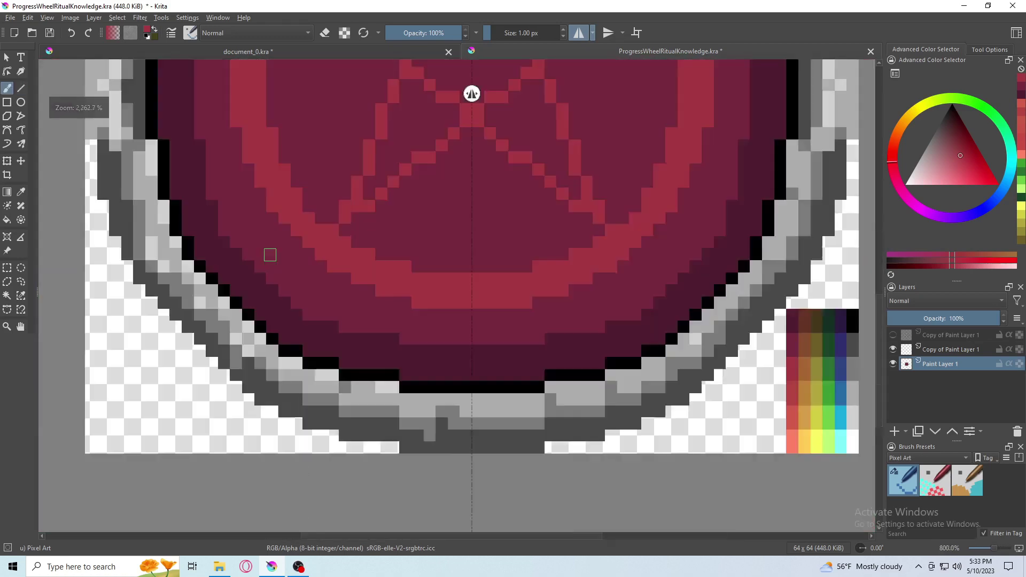
scroll(477, 298, up, 2)
scroll(241, 200, down, 2)
Paint lighter-red rows along the pentagram lines and the ring's top and lower parts.
key(p)
key(b)
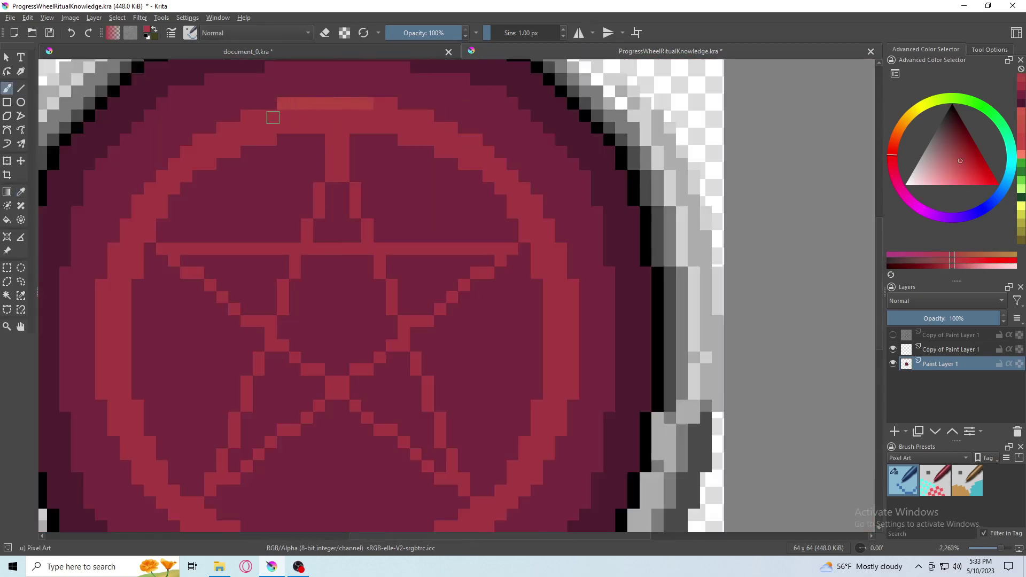
scroll(378, 223, up, 4)
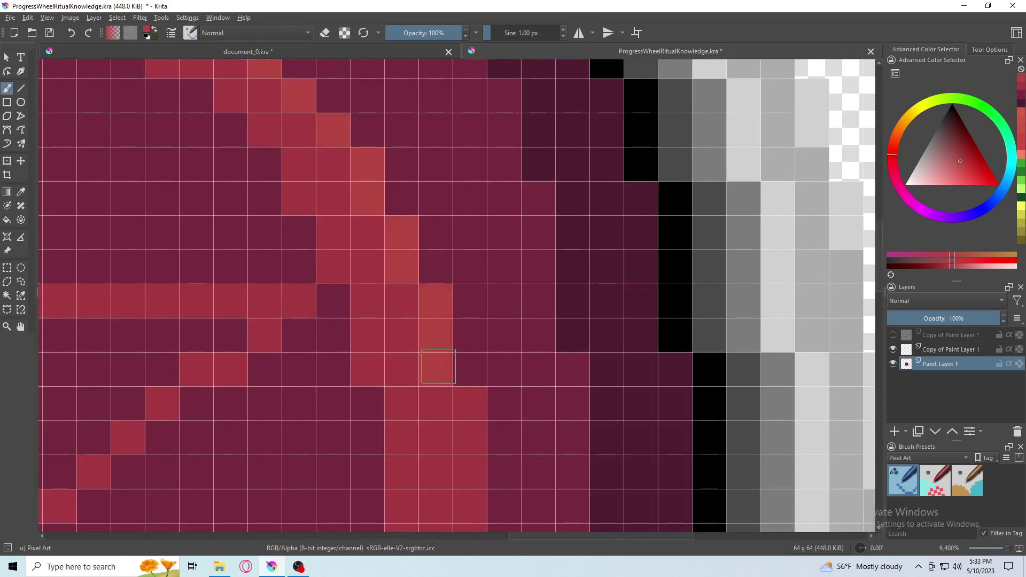
scroll(192, 430, down, 4)
scroll(192, 430, up, 1)
scroll(406, 328, up, 2)
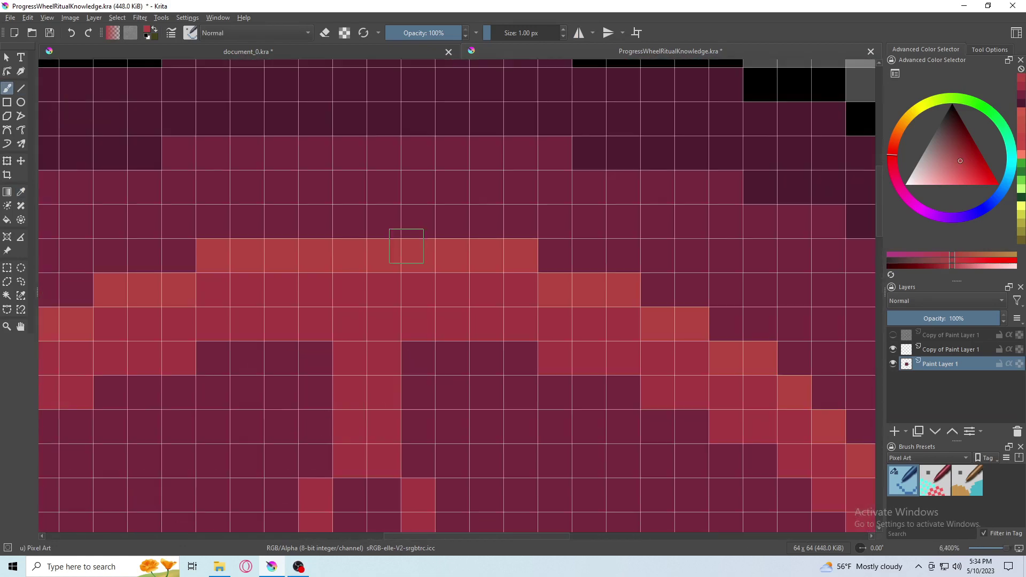
mouse_move(384, 150)
mouse_down()
mouse_move(389, 297)
mouse_move(379, 369)
mouse_up()
mouse_move(448, 142)
mouse_down()
mouse_move(435, 264)
mouse_move(351, 424)
mouse_up()
scroll(350, 424, down, 2)
drag(211, 403, 705, 403)
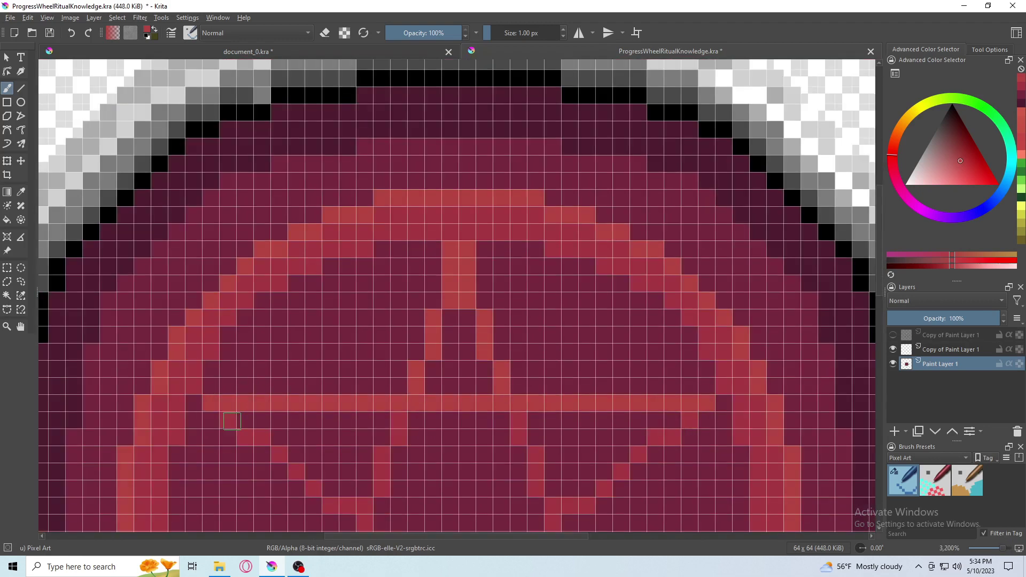
scroll(357, 506, down, 1)
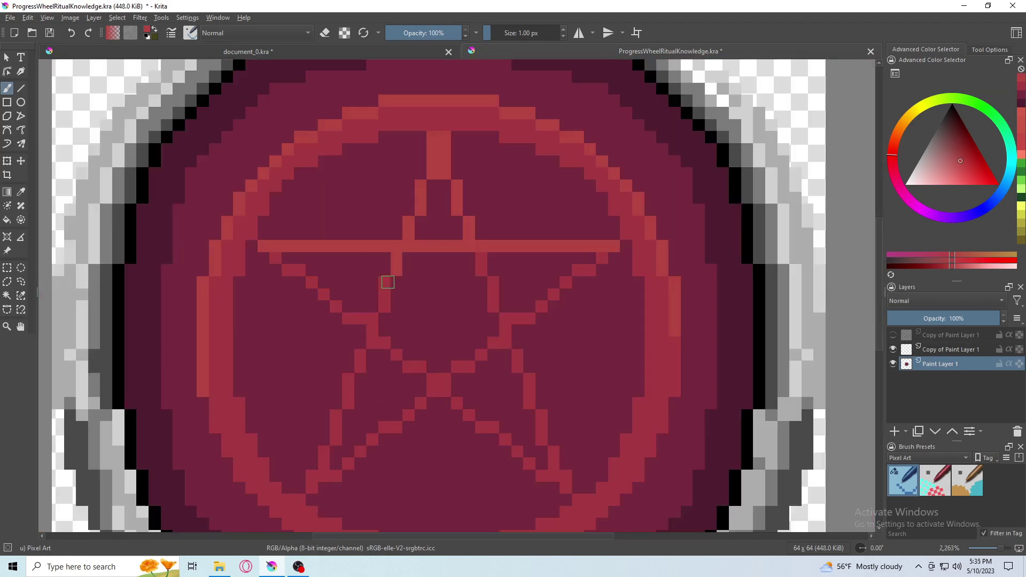
scroll(326, 454, up, 1)
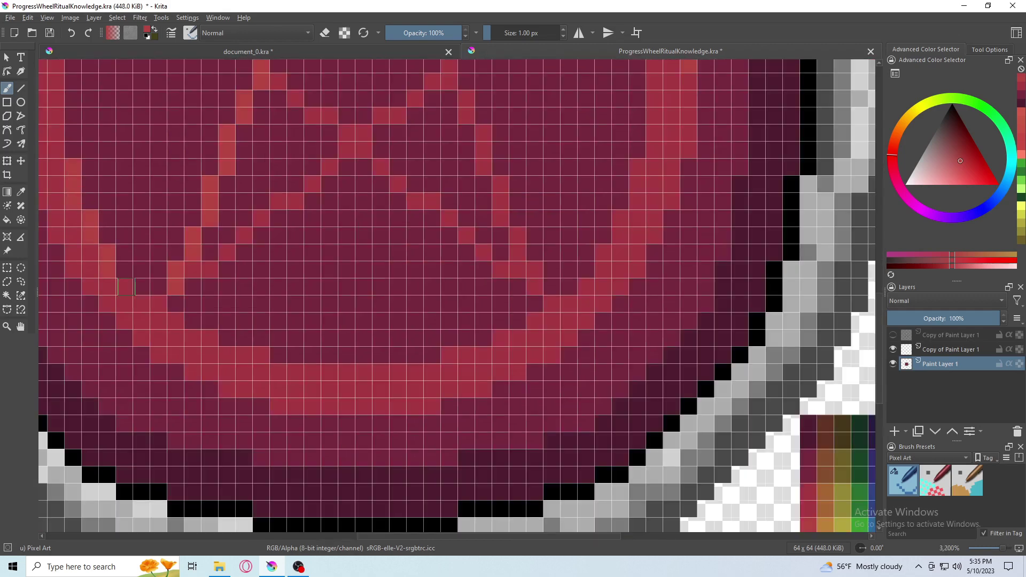
drag(240, 348, 462, 354)
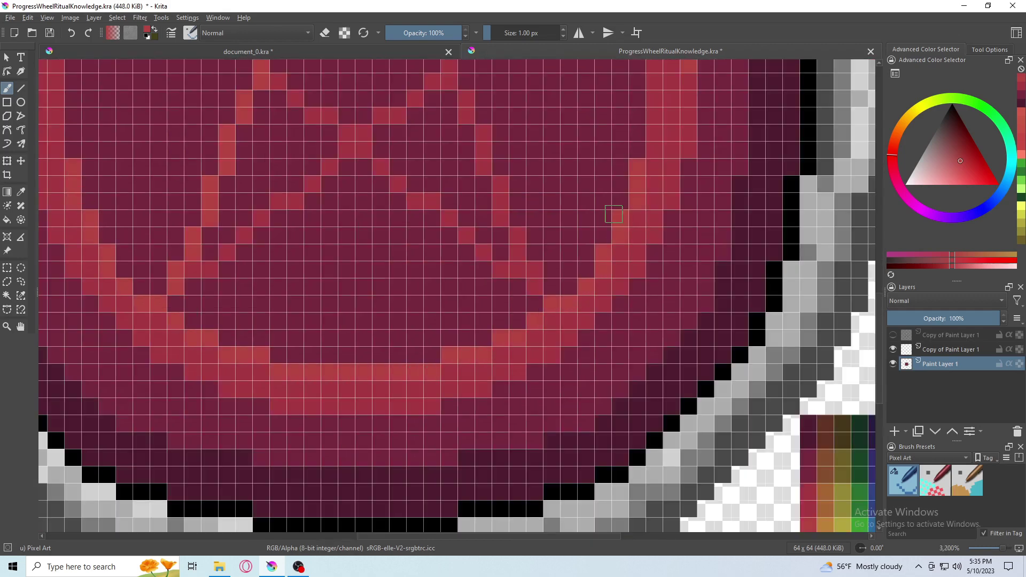
Sample a lighter red and flood-fill the pentagram's horizontal bar with it, leaving the ring dark.
scroll(614, 213, down, 1)
scroll(614, 214, down, 4)
scroll(463, 310, up, 3)
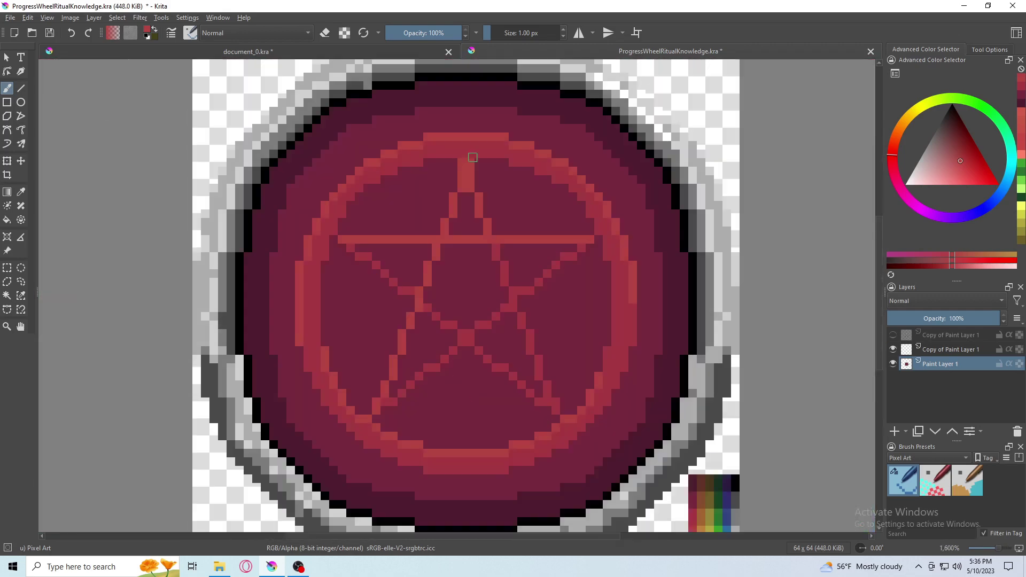
scroll(473, 158, up, 2)
scroll(465, 155, down, 2)
scroll(497, 299, up, 2)
scroll(535, 396, down, 4)
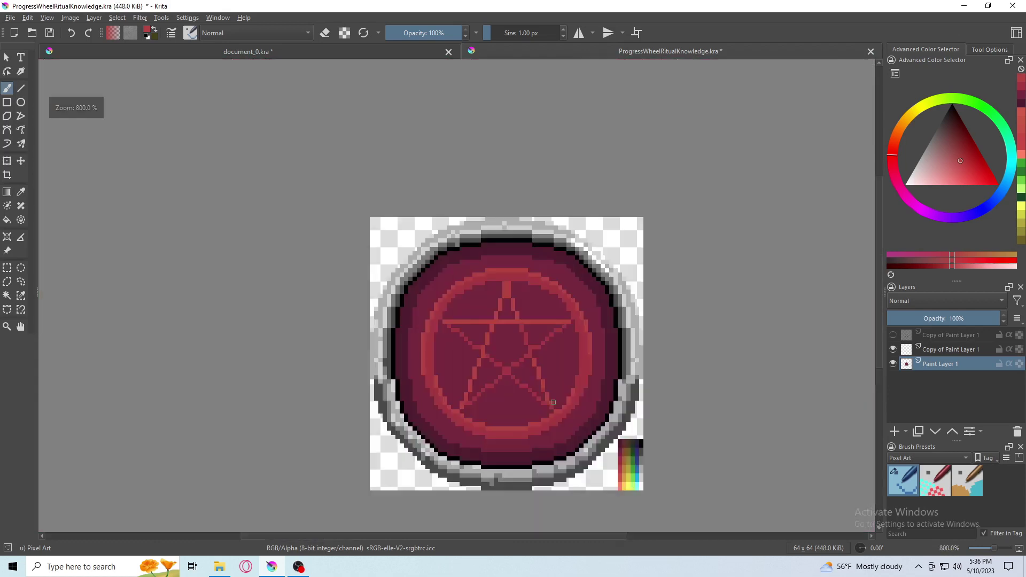
scroll(504, 306, up, 2)
scroll(476, 294, up, 1)
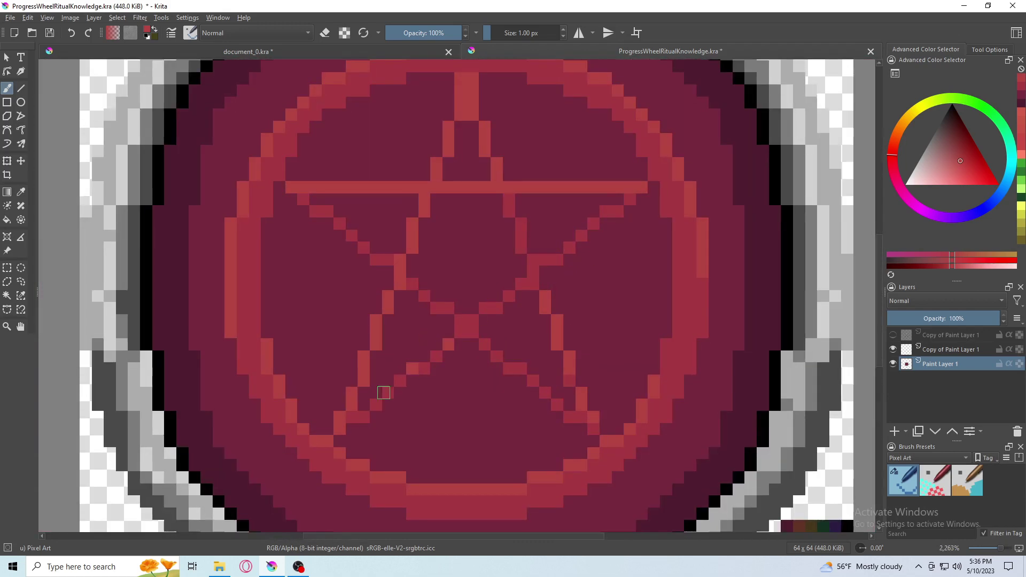
scroll(384, 393, down, 4)
scroll(470, 313, up, 6)
scroll(469, 309, down, 5)
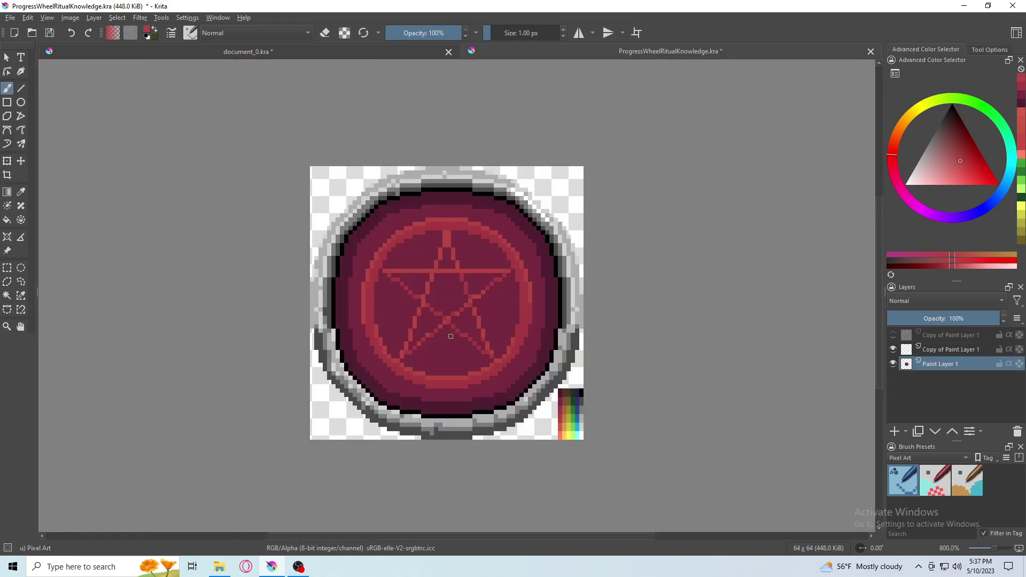
scroll(449, 348, up, 3)
scroll(451, 362, down, 1)
scroll(421, 395, down, 3)
scroll(421, 394, up, 5)
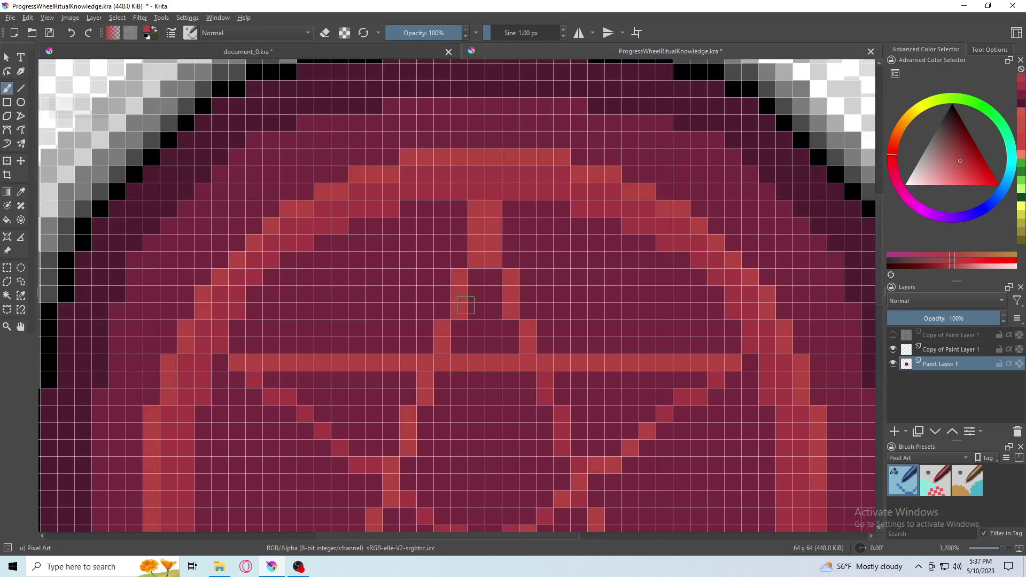
scroll(459, 298, down, 3)
click(592, 420)
scroll(592, 419, up, 2)
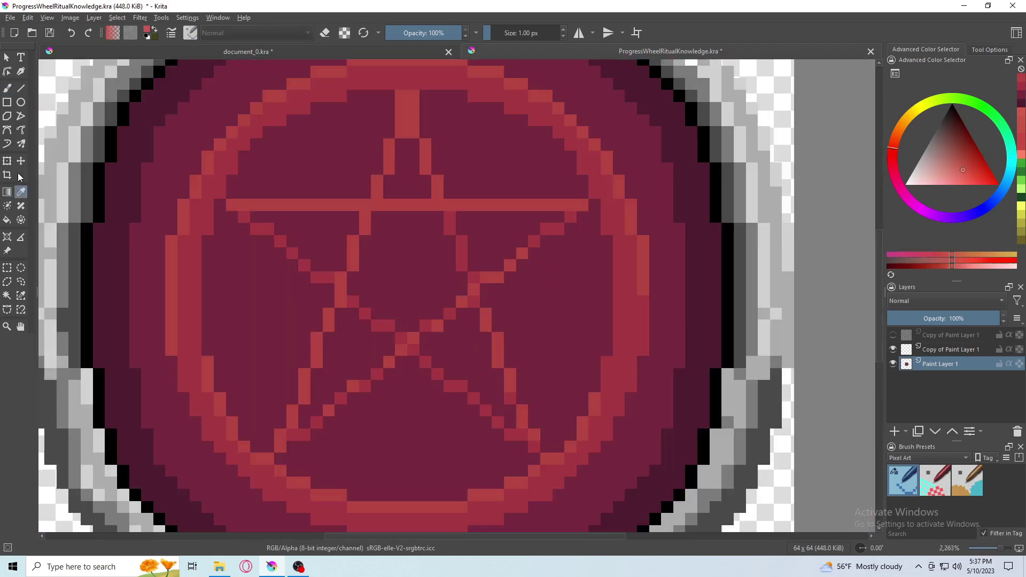
key(f)
click(183, 218)
key(ctrl+z)
click(643, 272)
key(ctrl+z)
scroll(643, 271, down, 1)
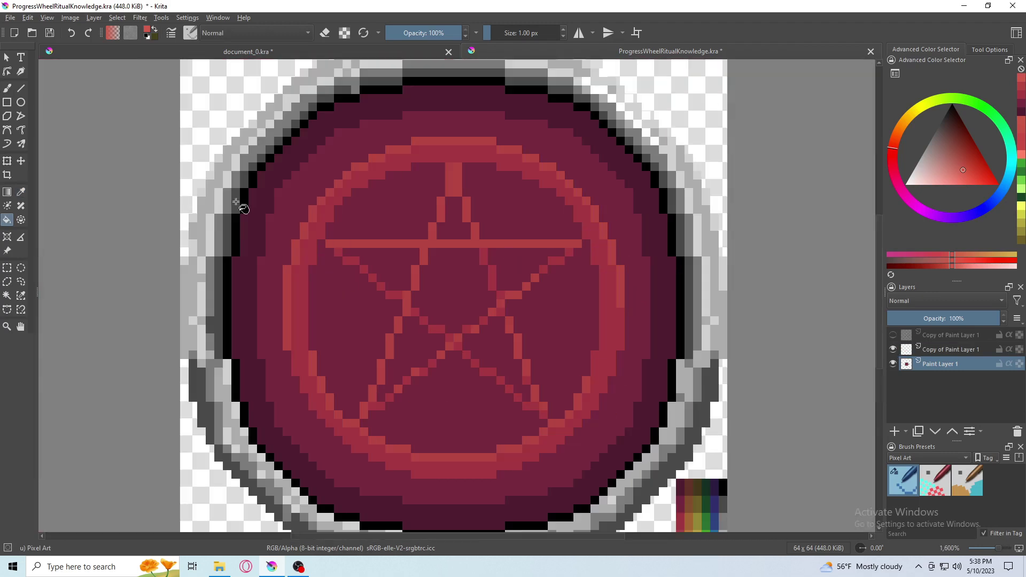
click(383, 247)
Paint a line along a pentagram edge and repaint the ring's lower arc slightly darker.
scroll(300, 316, up, 4)
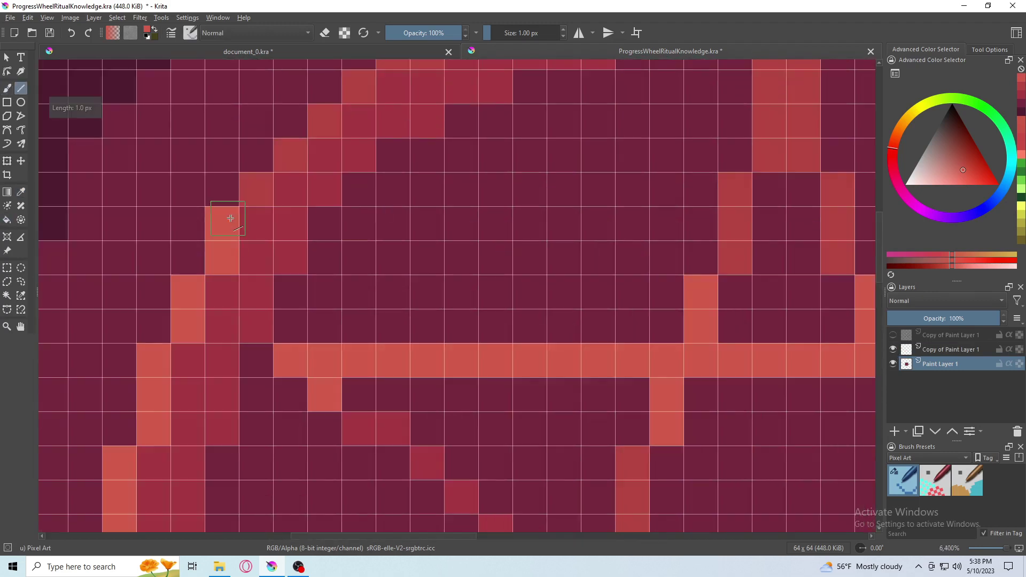
mouse_move(286, 154)
mouse_down()
mouse_move(596, 158)
mouse_move(524, 192)
mouse_move(687, 403)
mouse_up()
scroll(479, 394, down, 4)
scroll(478, 394, up, 1)
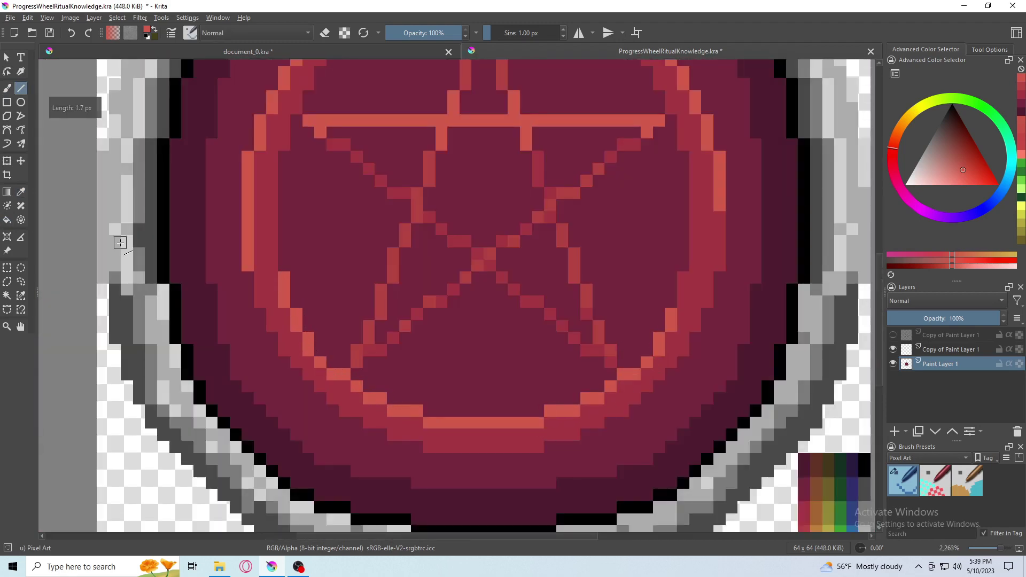
scroll(120, 242, down, 1)
scroll(270, 236, up, 1)
scroll(406, 232, down, 5)
scroll(401, 347, up, 3)
key(f)
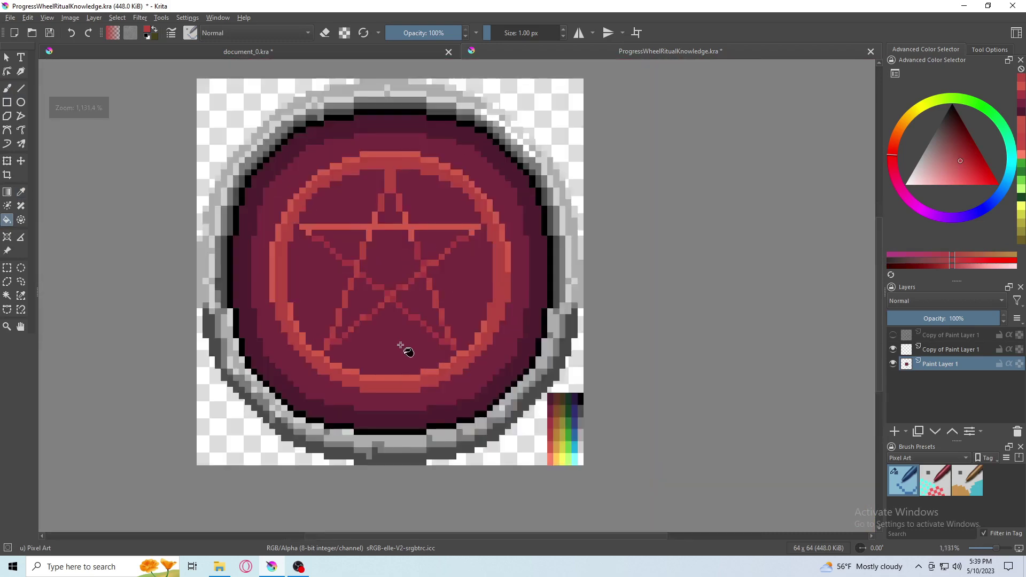
scroll(401, 347, up, 3)
key(b)
mouse_move(321, 381)
mouse_down()
mouse_move(531, 414)
mouse_move(669, 360)
mouse_up()
scroll(743, 292, down, 3)
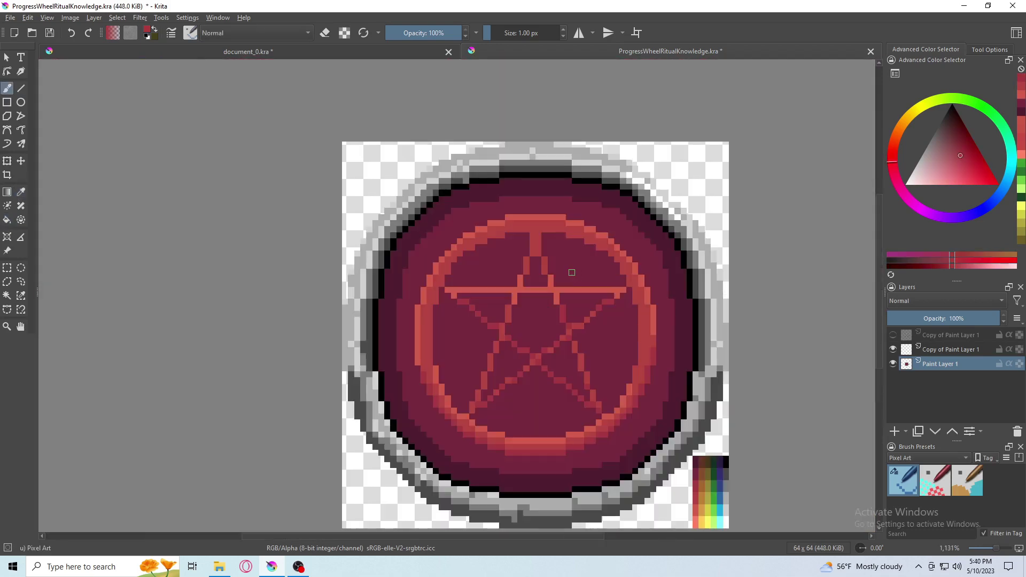
scroll(449, 348, up, 2)
scroll(466, 176, up, 3)
scroll(707, 327, down, 3)
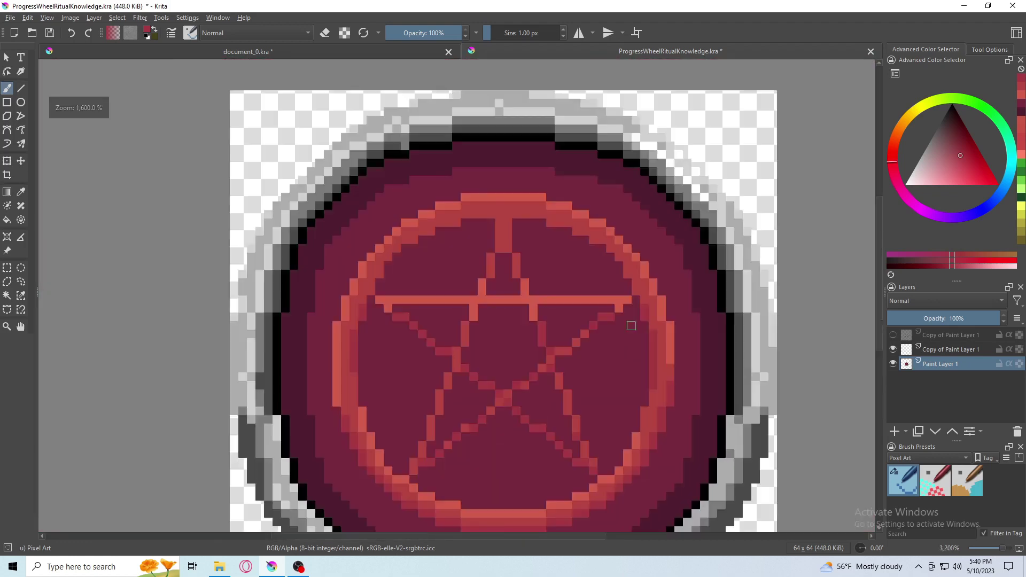
scroll(373, 213, up, 3)
scroll(596, 166, down, 3)
scroll(703, 249, up, 3)
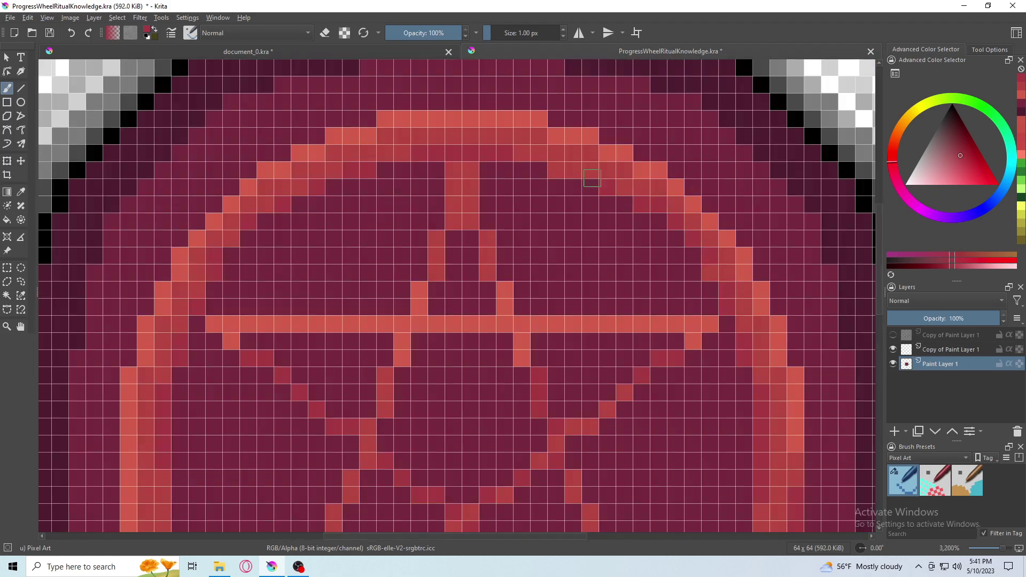
scroll(592, 178, down, 3)
scroll(481, 267, up, 1)
scroll(481, 267, down, 1)
scroll(382, 309, up, 2)
key(p)
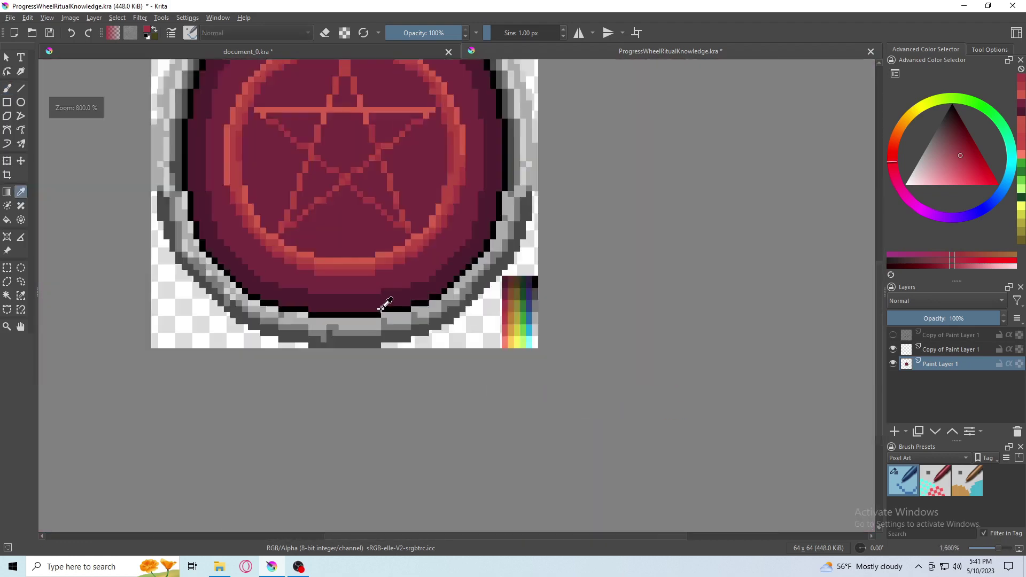
scroll(382, 308, up, 3)
scroll(321, 267, down, 2)
scroll(252, 305, up, 2)
Pick a pale coral swatch and paint light strokes over the pentagram's top point.
scroll(251, 305, down, 3)
click(295, 343)
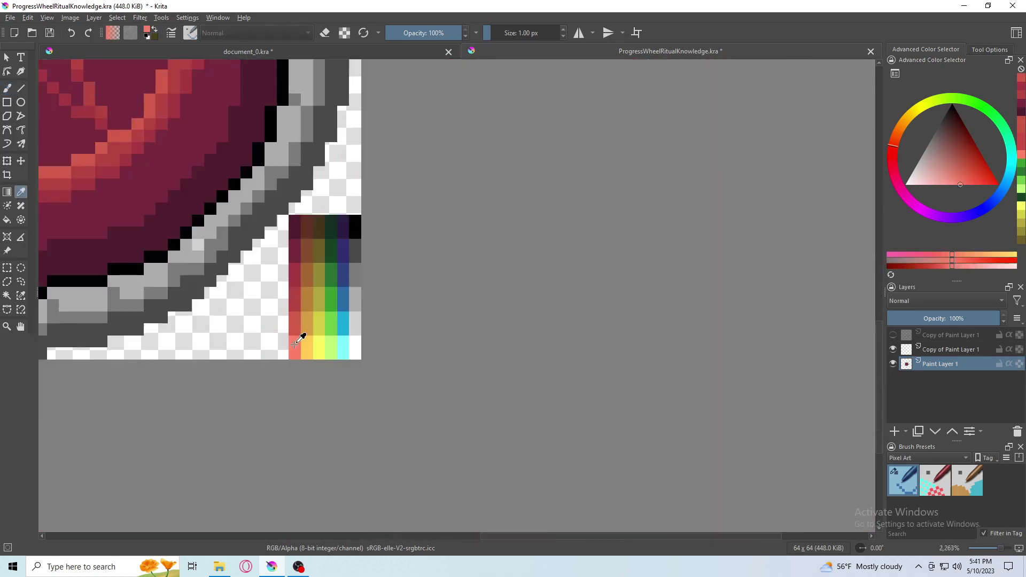
scroll(299, 340, up, 2)
key(b)
drag(350, 193, 273, 415)
mouse_move(387, 246)
mouse_down()
mouse_move(414, 363)
mouse_move(454, 452)
mouse_up()
Repaint the pentagram's horizontal crossbar in the lighter coral.
scroll(454, 452, down, 5)
scroll(236, 242, up, 4)
scroll(237, 241, up, 1)
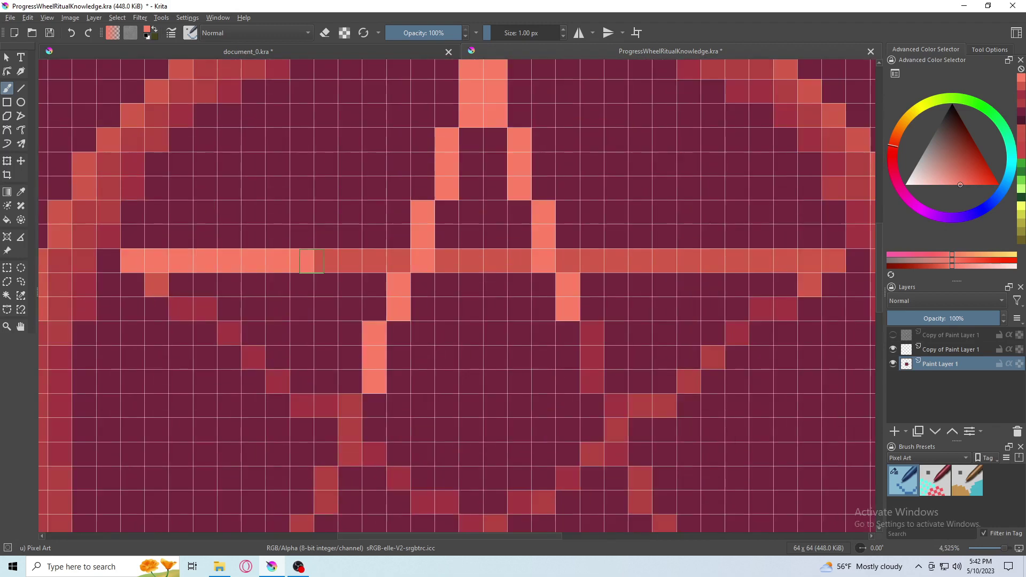
drag(121, 260, 363, 260)
drag(653, 260, 847, 261)
scroll(481, 267, down, 5)
scroll(163, 229, up, 5)
Sample several reds from the pentagram's star lines with Ctrl-click.
ctrl+click(163, 229)
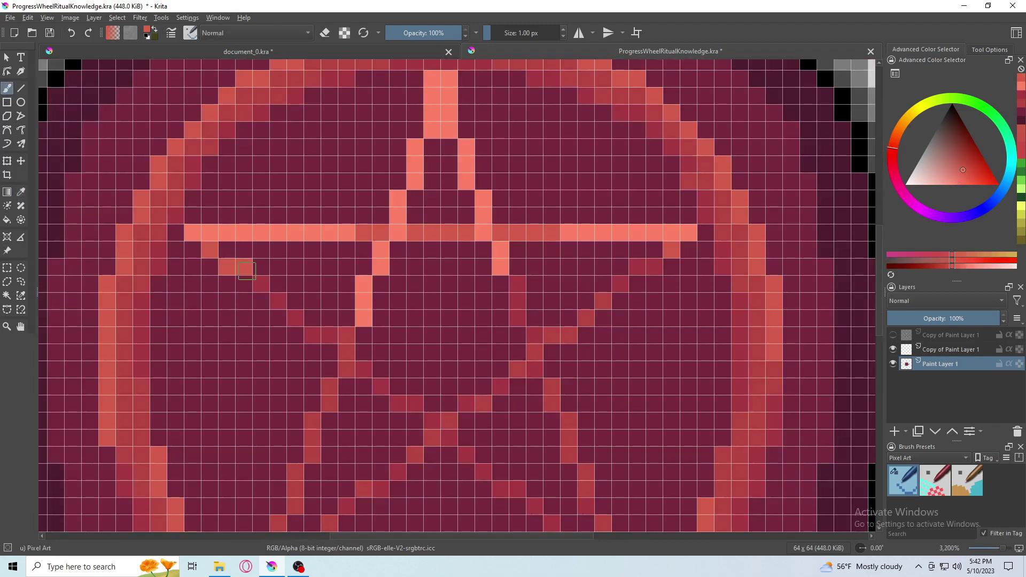
scroll(582, 351, down, 1)
ctrl+click(439, 331)
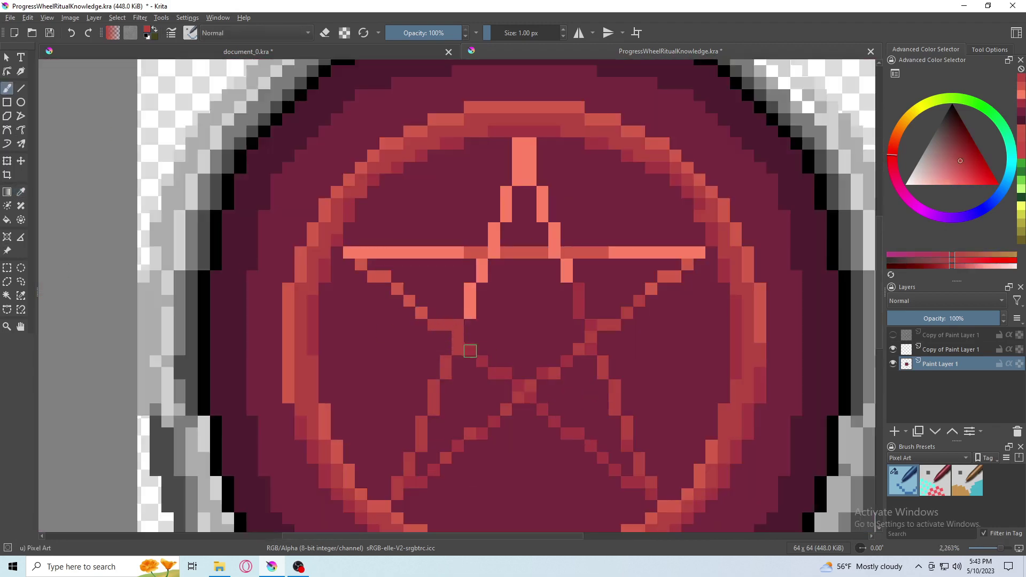
ctrl+click(440, 325)
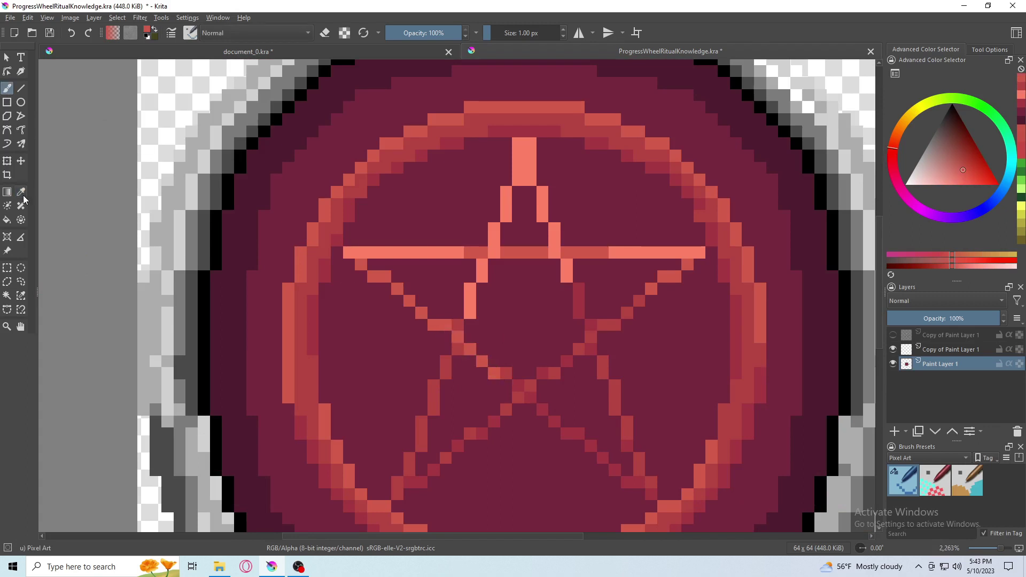
ctrl+click(531, 394)
ctrl+click(560, 373)
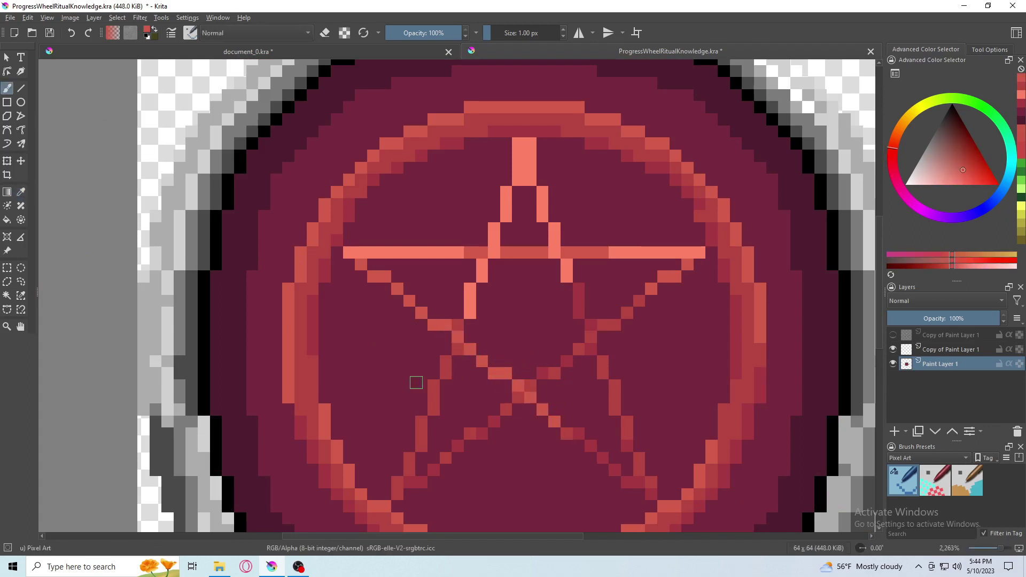
Paint a short light-purple vertical stroke across the purple disc icon.
scroll(416, 383, down, 3)
scroll(416, 383, down, 5)
scroll(551, 256, up, 5)
scroll(551, 256, up, 3)
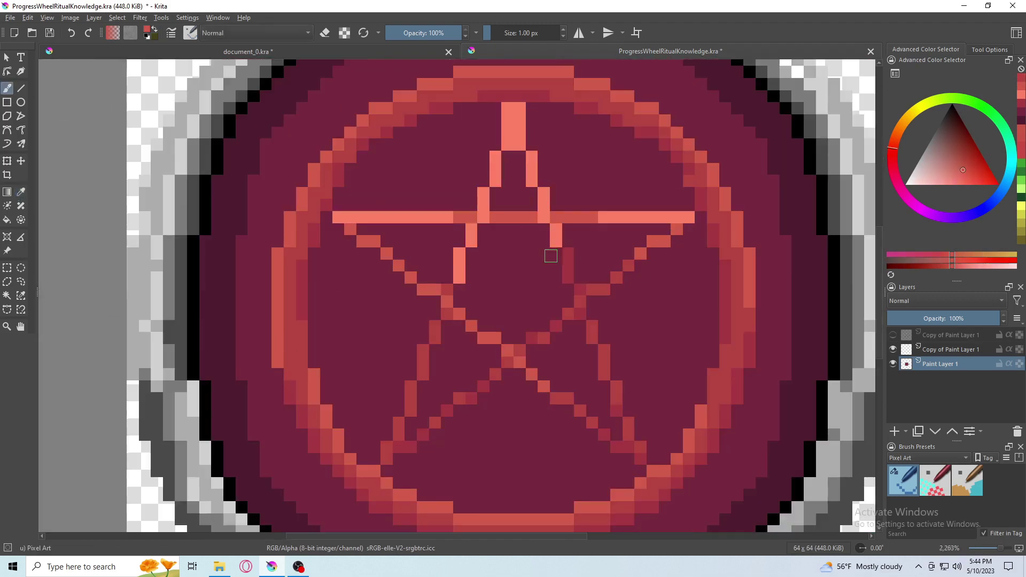
scroll(436, 328, down, 5)
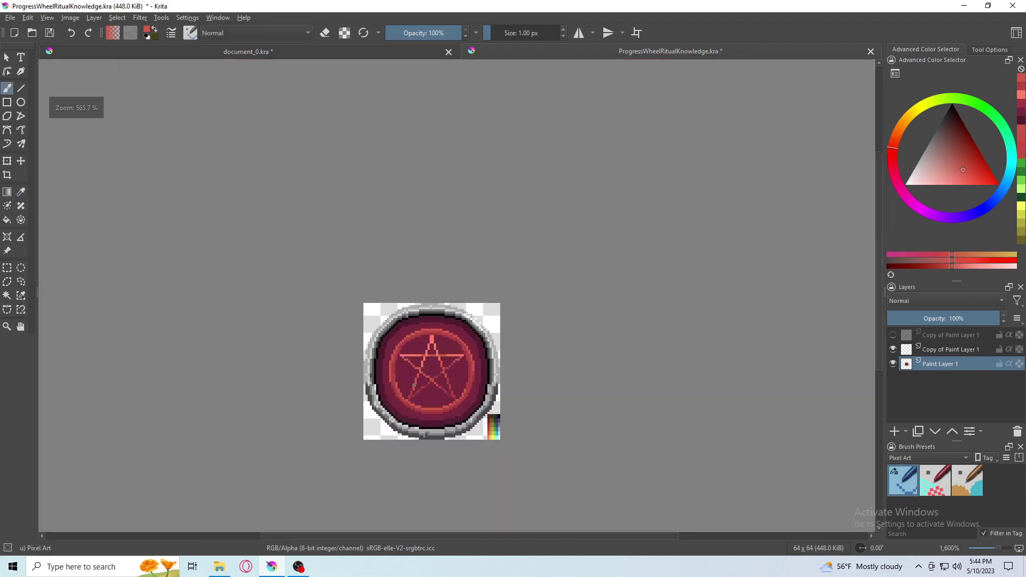
scroll(318, 302, up, 2)
scroll(317, 302, up, 3)
scroll(426, 241, up, 2)
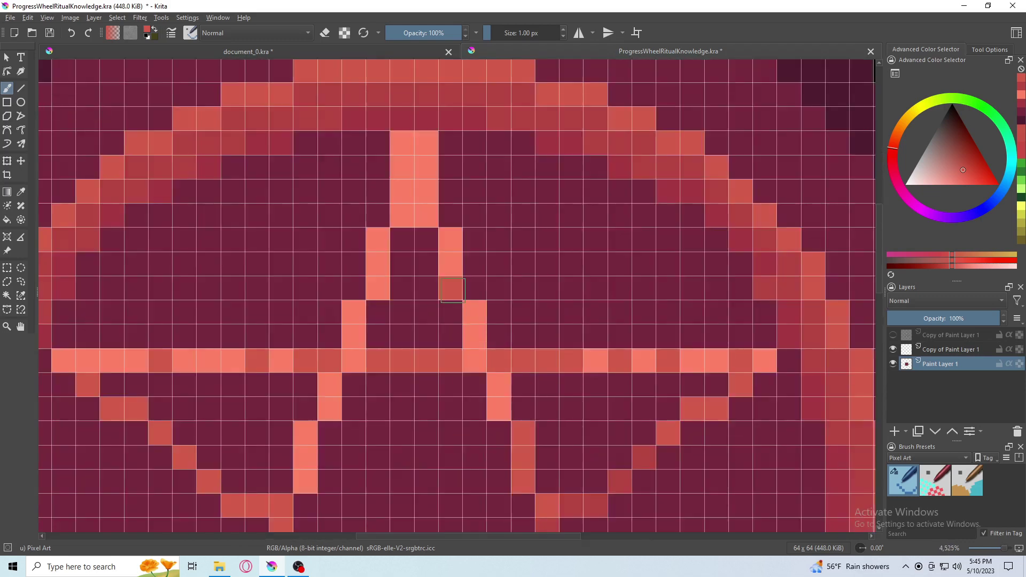
scroll(408, 363, down, 6)
scroll(407, 363, down, 5)
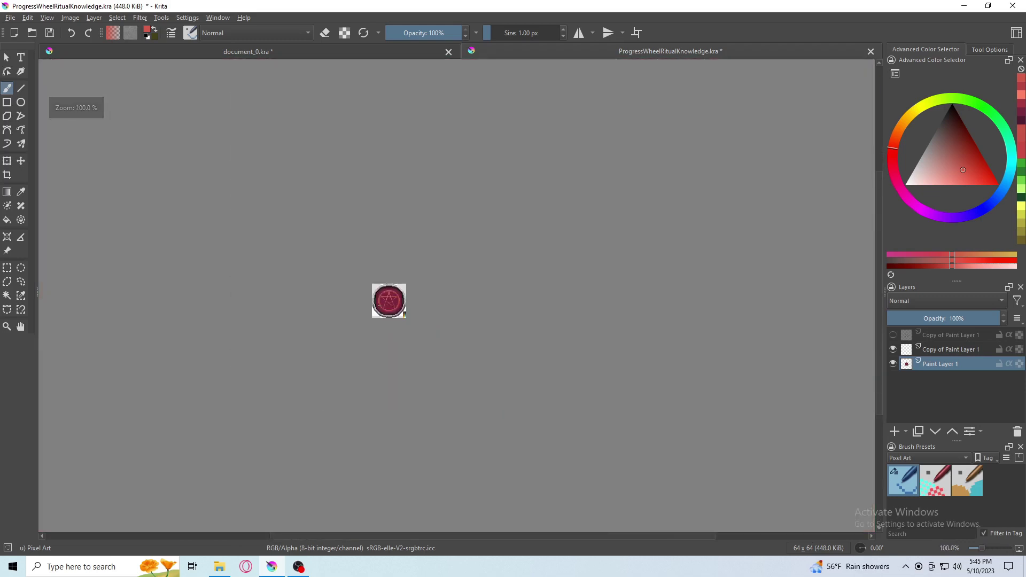
scroll(459, 295, up, 3)
scroll(528, 275, up, 6)
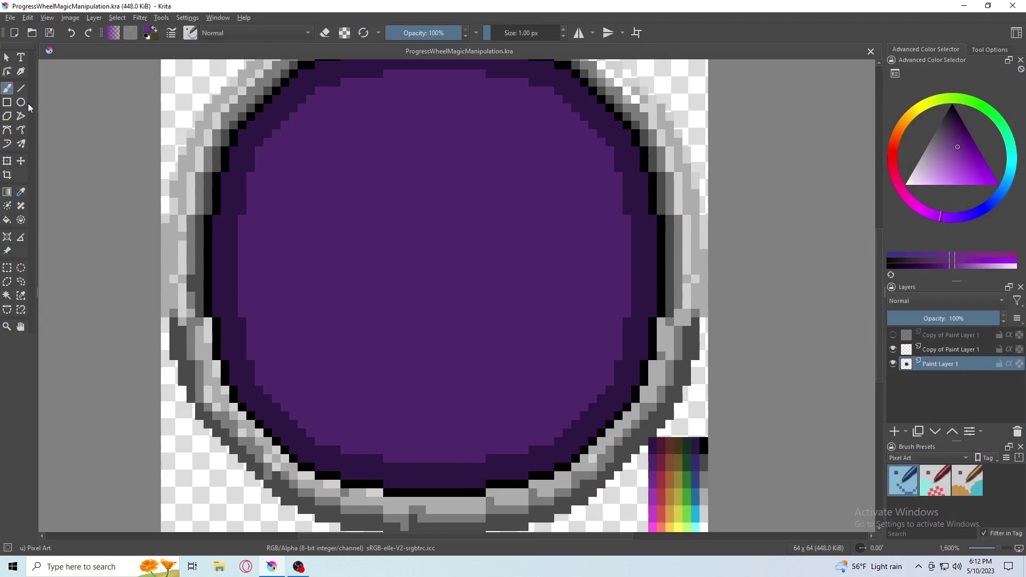
drag(473, 409, 473, 385)
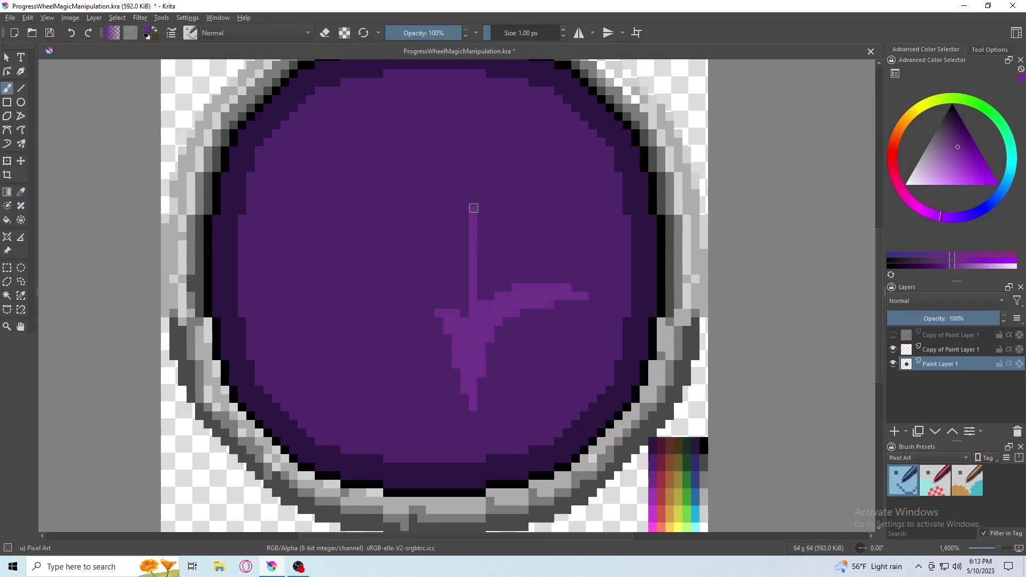
Extend the star's horizontal line and paint a small cross-shaped light-purple sparkle.
scroll(447, 286, up, 1)
mouse_move(488, 304)
mouse_down()
mouse_move(353, 304)
mouse_move(468, 277)
mouse_up()
scroll(481, 293, up, 1)
scroll(536, 378, down, 3)
scroll(383, 186, up, 3)
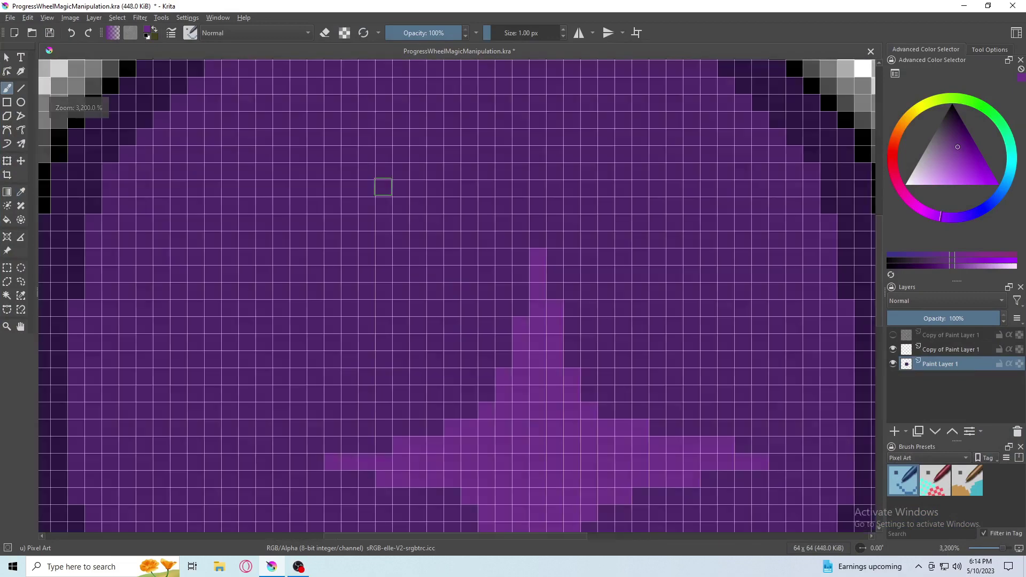
scroll(383, 187, down, 1)
drag(447, 221, 447, 375)
drag(381, 297, 550, 298)
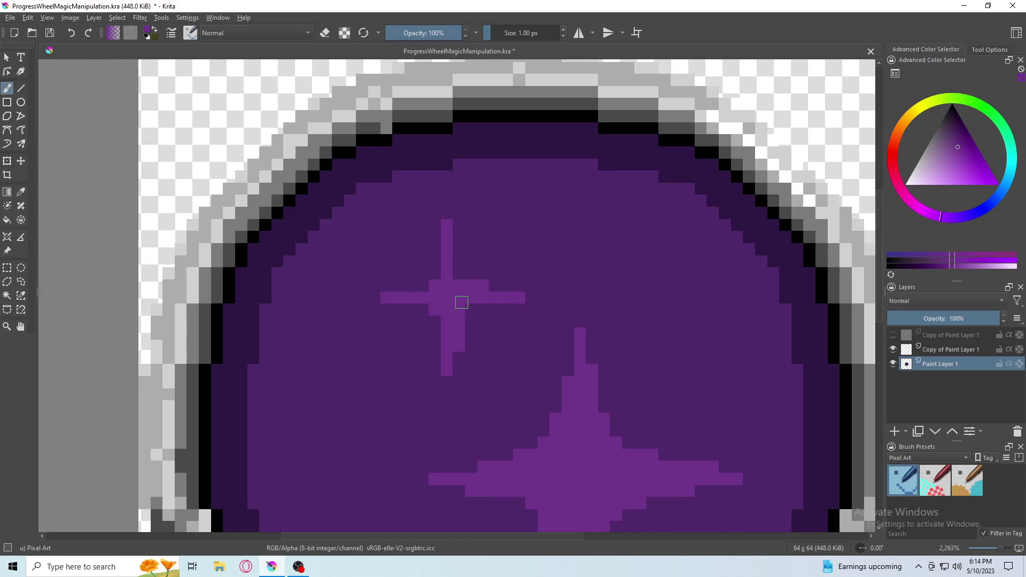
click(494, 285)
Paint a second small light-purple cross star at the disc's lower left.
scroll(494, 285, down, 3)
scroll(446, 294, up, 3)
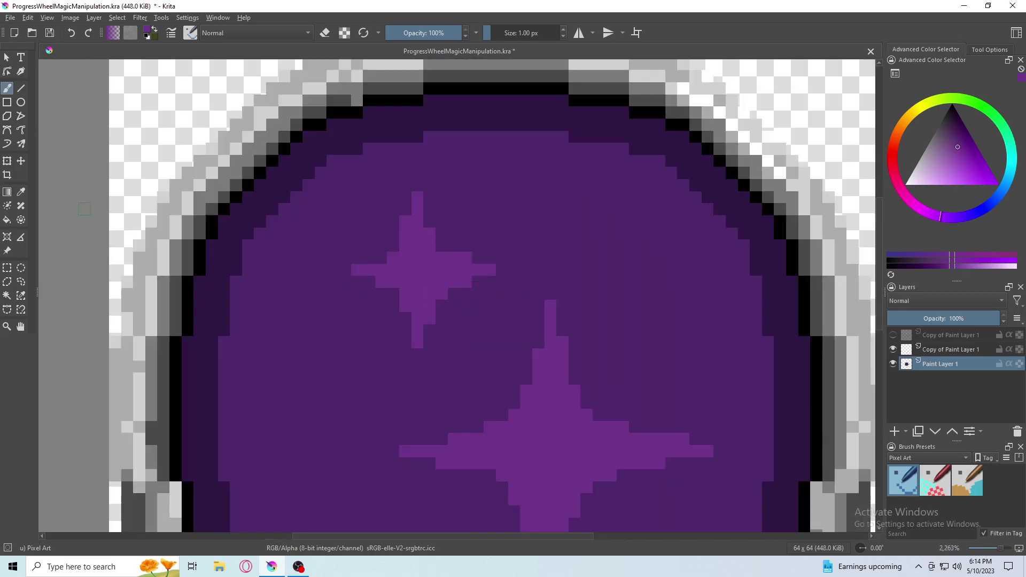
scroll(350, 282, down, 3)
scroll(395, 225, up, 4)
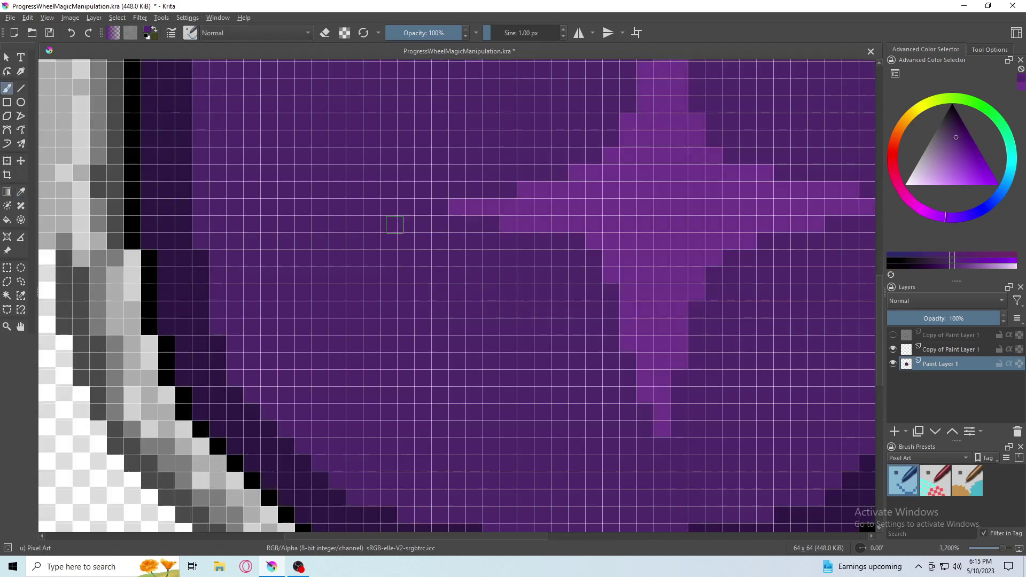
scroll(380, 230, down, 1)
drag(382, 229, 382, 404)
click(369, 366)
drag(309, 305, 408, 311)
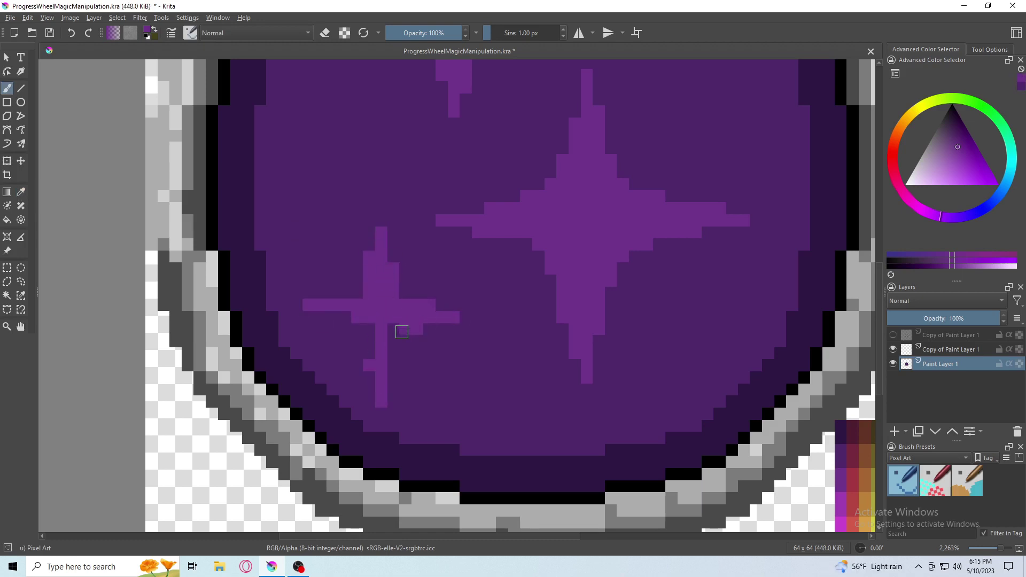
scroll(363, 285, down, 3)
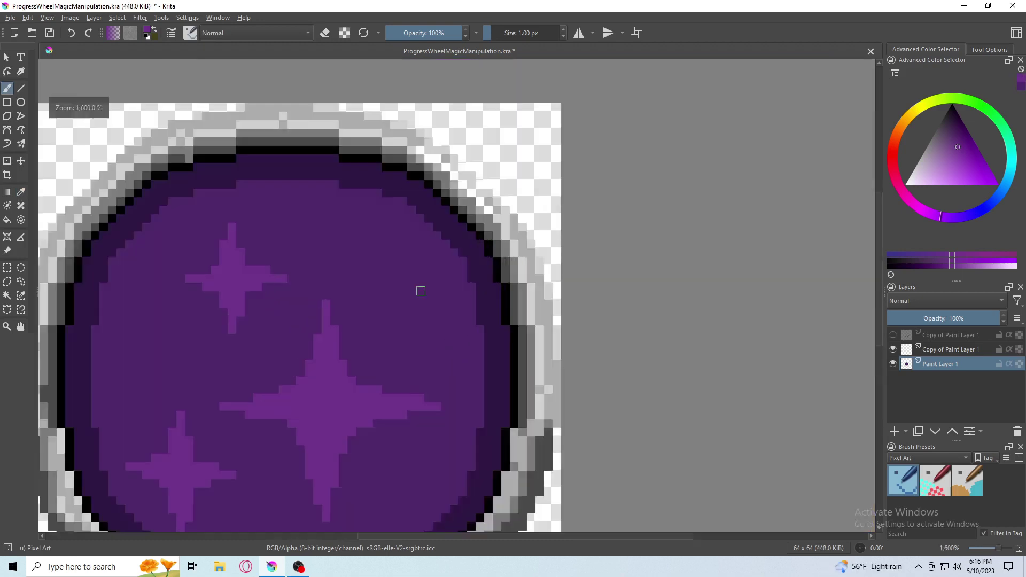
scroll(399, 369, up, 4)
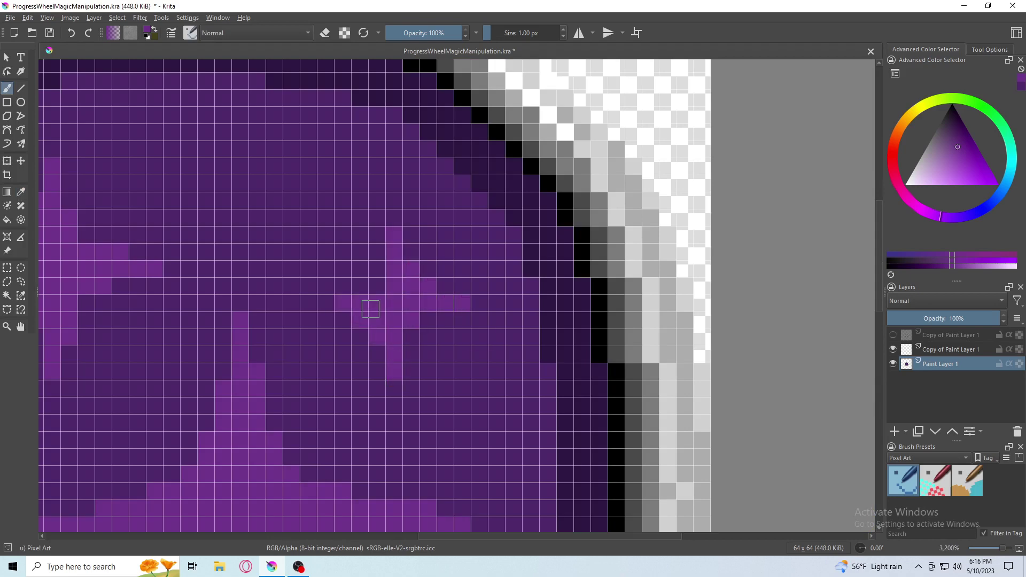
scroll(321, 305, down, 4)
scroll(375, 331, down, 2)
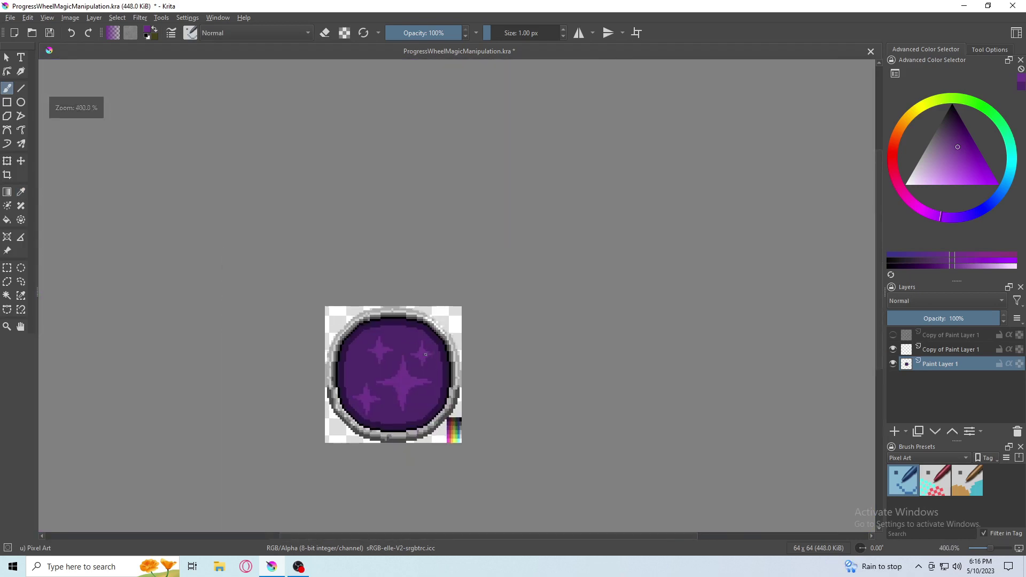
scroll(454, 359, up, 2)
Paint bright magenta lines down the large star and along its horizontal arm.
scroll(455, 359, up, 3)
scroll(289, 298, down, 3)
scroll(465, 419, up, 3)
drag(426, 193, 424, 299)
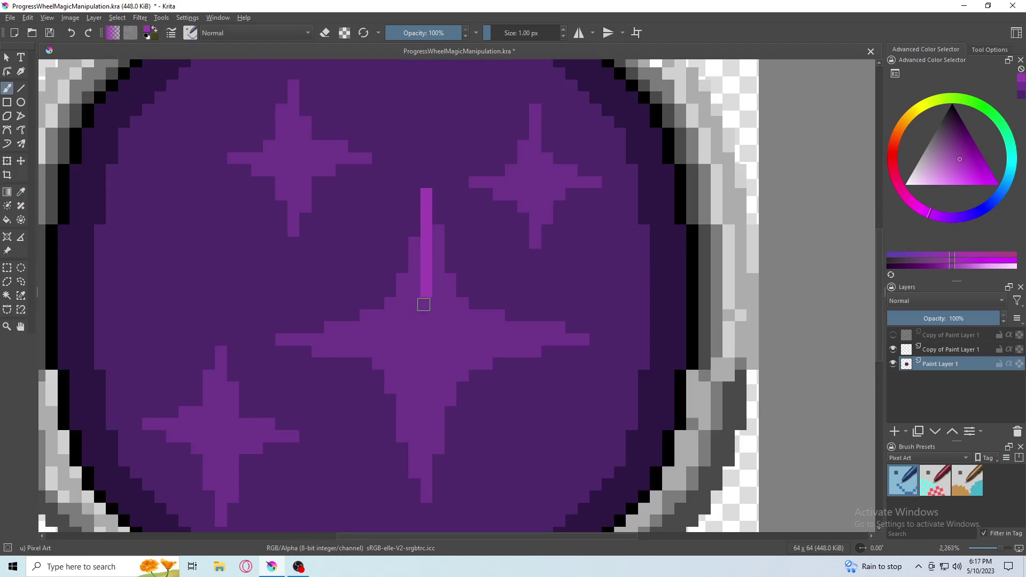
drag(293, 340, 391, 329)
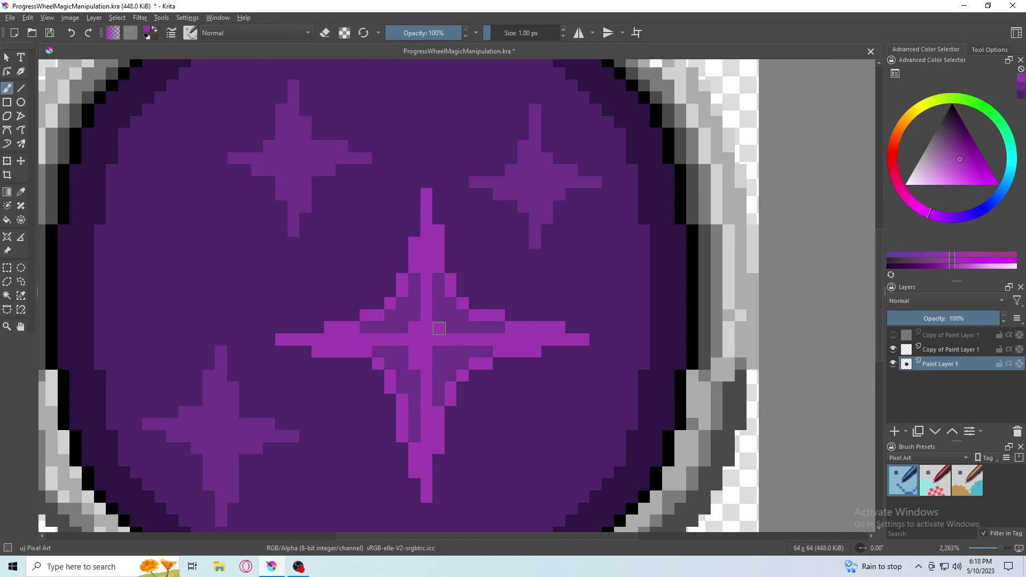
Cross the upper-right star with magenta vertical and horizontal lines.
scroll(439, 328, down, 4)
scroll(427, 300, up, 4)
drag(428, 325, 429, 183)
drag(495, 260, 387, 260)
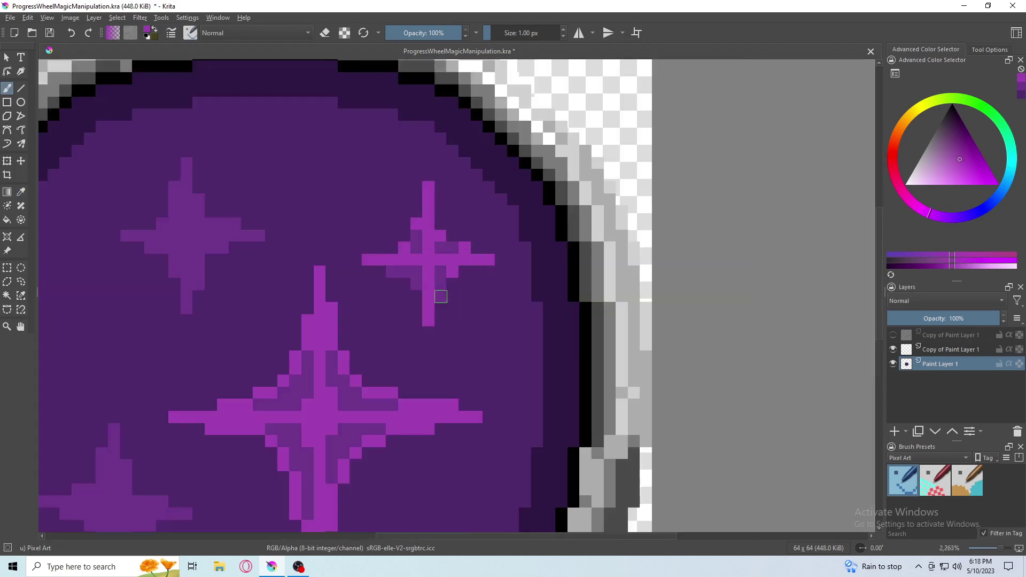
scroll(441, 296, down, 4)
scroll(486, 336, up, 4)
Paint magenta vertical and horizontal lines through the lower-left star.
drag(461, 201, 461, 377)
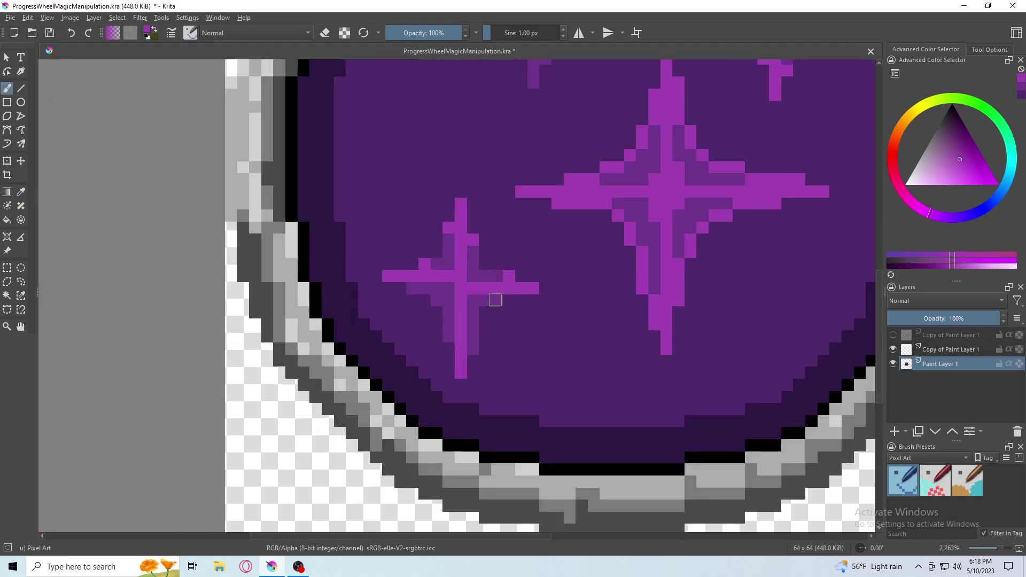
scroll(473, 337, down, 4)
scroll(342, 321, up, 4)
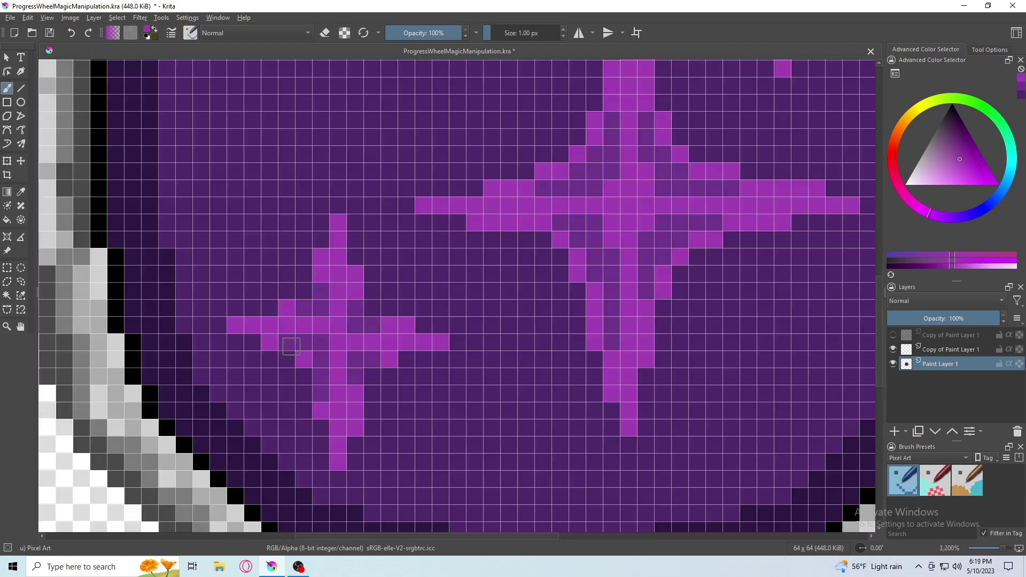
scroll(342, 321, up, 1)
drag(340, 179, 340, 469)
drag(485, 324, 219, 325)
Add diagonal magenta pixels around the star's centre.
drag(315, 227, 314, 252)
click(291, 300)
click(409, 294)
click(364, 252)
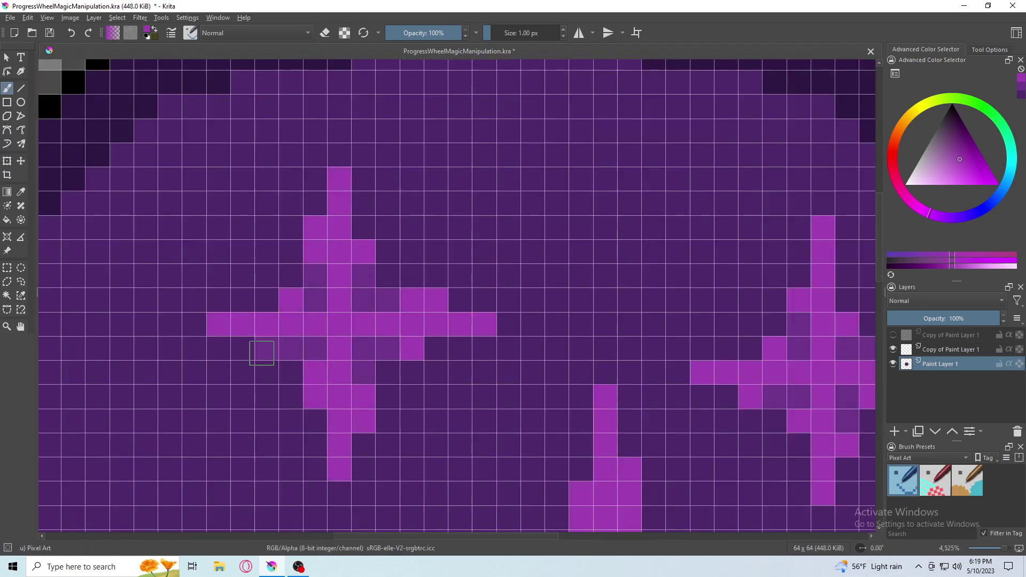
scroll(359, 385, down, 4)
scroll(532, 224, up, 5)
scroll(532, 224, down, 5)
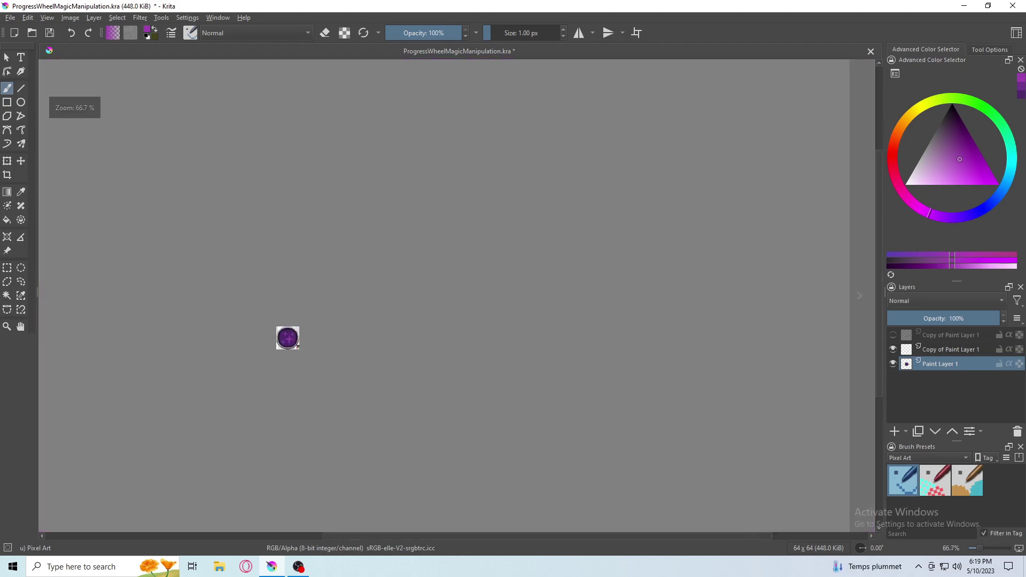
scroll(342, 375, up, 4)
Sample the magenta shade from the star with the colour picker, then return to the brush.
key(p)
click(422, 381)
scroll(422, 381, down, 4)
scroll(67, 123, up, 4)
key(b)
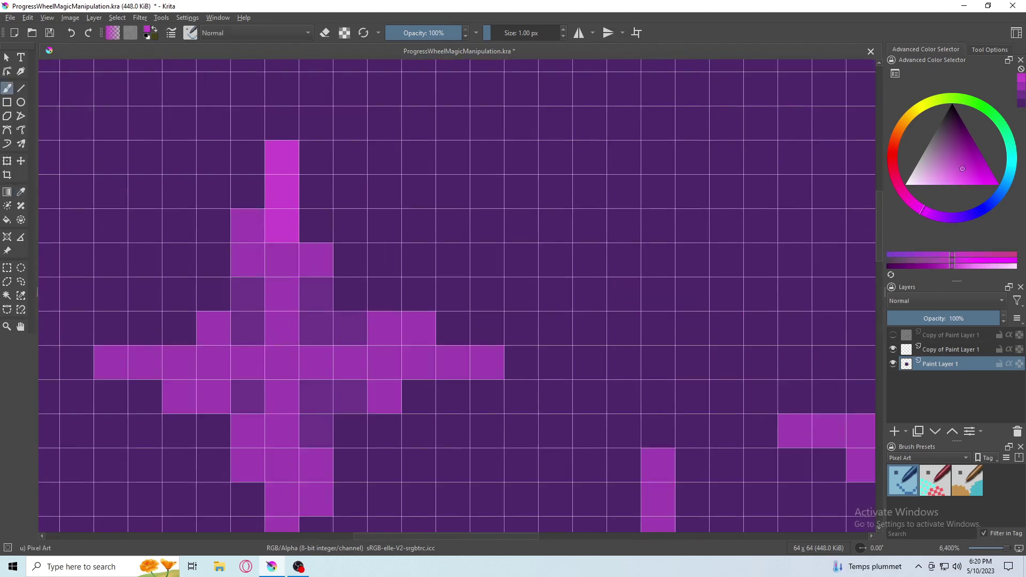
scroll(262, 506, down, 4)
scroll(343, 268, up, 5)
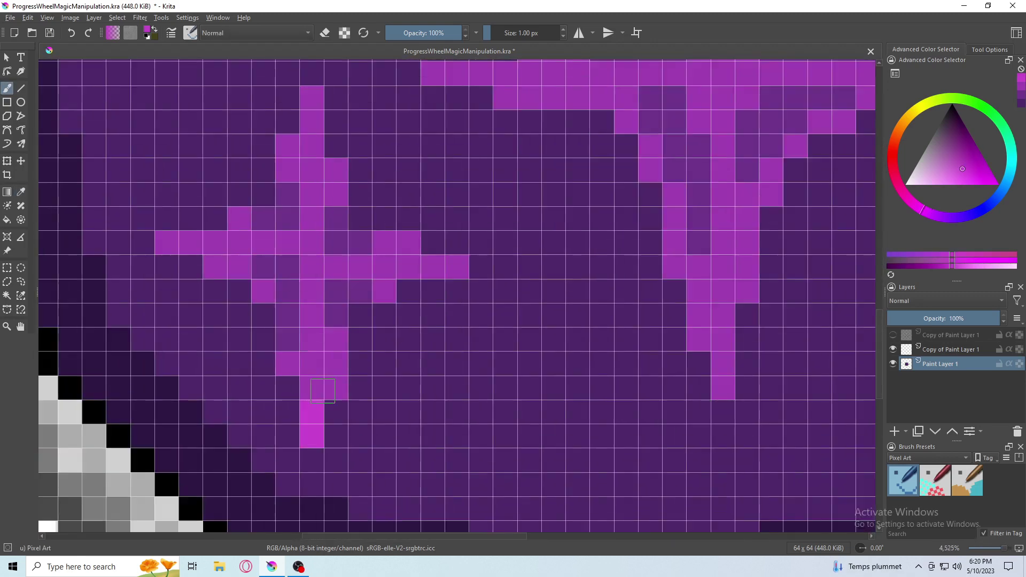
Lengthen the sparkle stars' arms with extra magenta pixels.
click(335, 376)
drag(179, 243, 216, 267)
drag(312, 97, 336, 192)
drag(397, 244, 445, 267)
scroll(389, 264, down, 4)
scroll(390, 263, up, 4)
drag(134, 357, 219, 357)
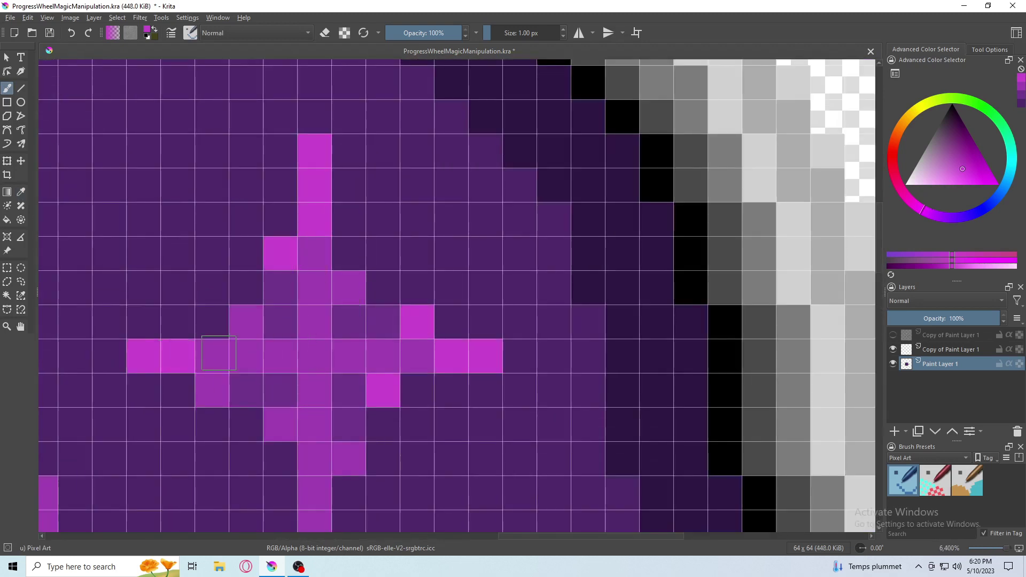
scroll(320, 321, down, 4)
scroll(321, 321, up, 3)
drag(306, 278, 341, 399)
scroll(291, 349, down, 2)
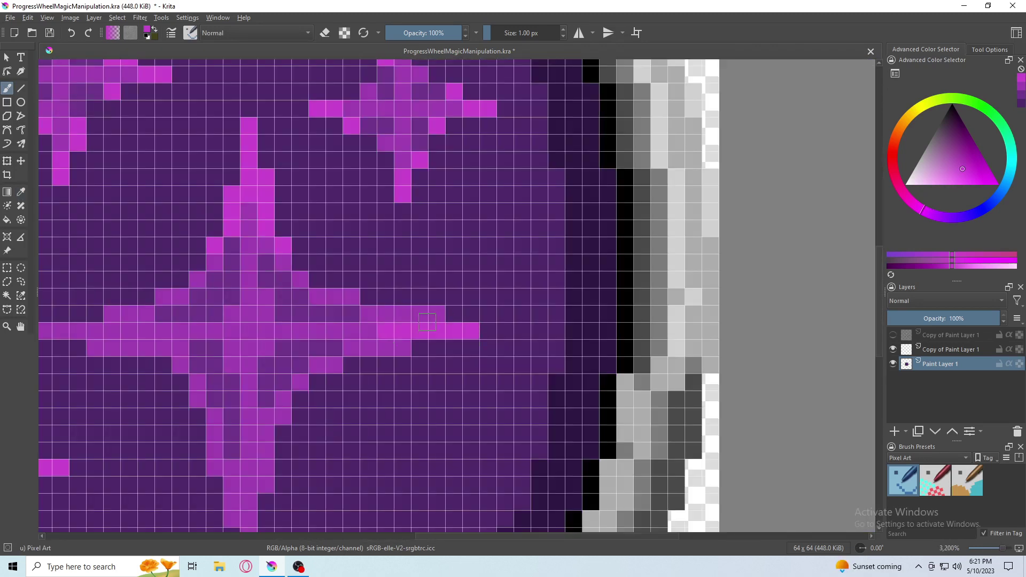
scroll(306, 443, up, 1)
scroll(270, 331, up, 1)
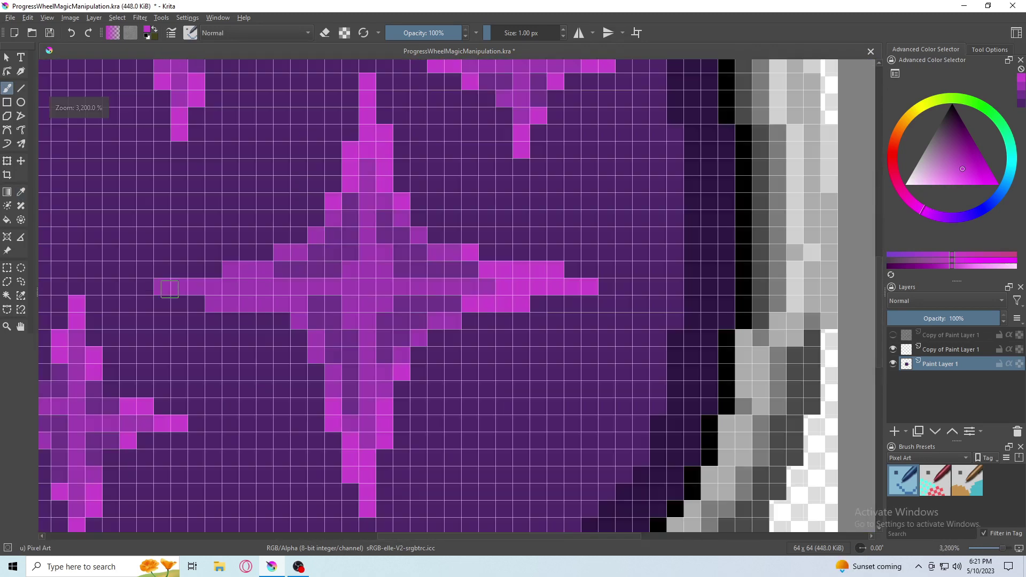
scroll(267, 321, down, 6)
scroll(208, 363, up, 5)
Zoom in on the large star and pick a brighter pink for its tips.
scroll(321, 267, down, 4)
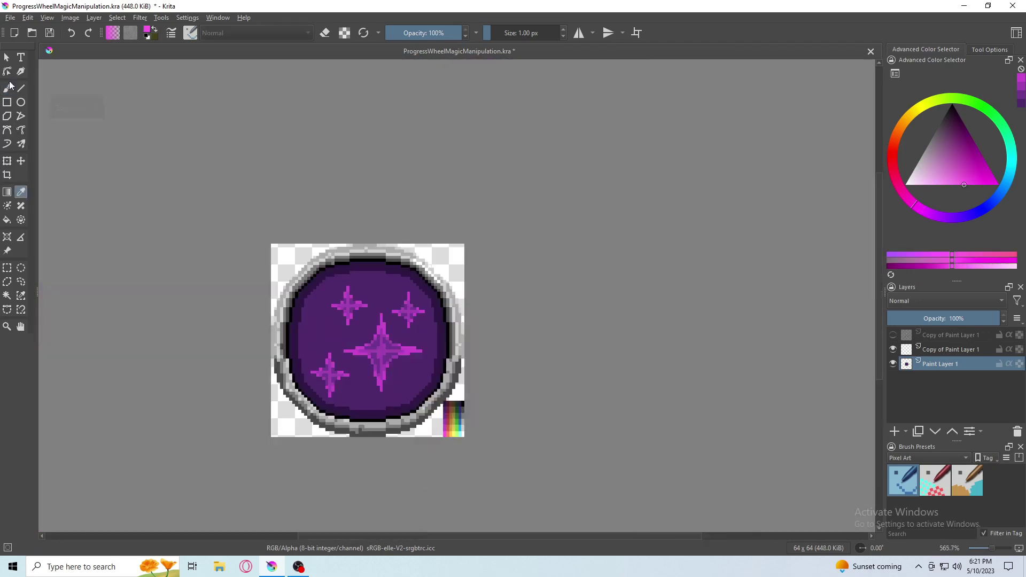
scroll(374, 240, up, 3)
scroll(428, 214, up, 1)
scroll(427, 200, up, 2)
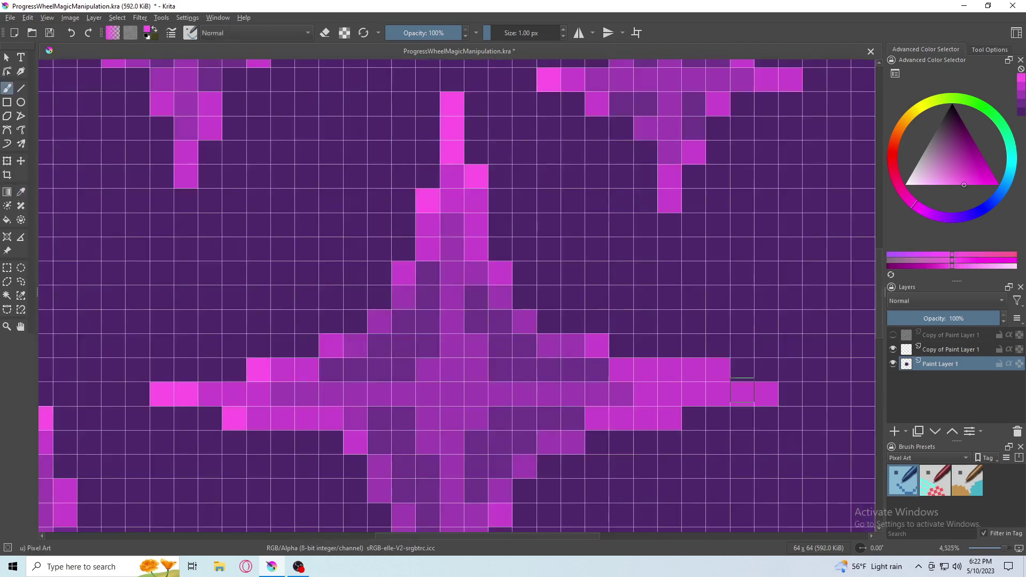
scroll(427, 200, down, 5)
scroll(428, 213, down, 1)
scroll(266, 364, up, 6)
ctrl+click(265, 364)
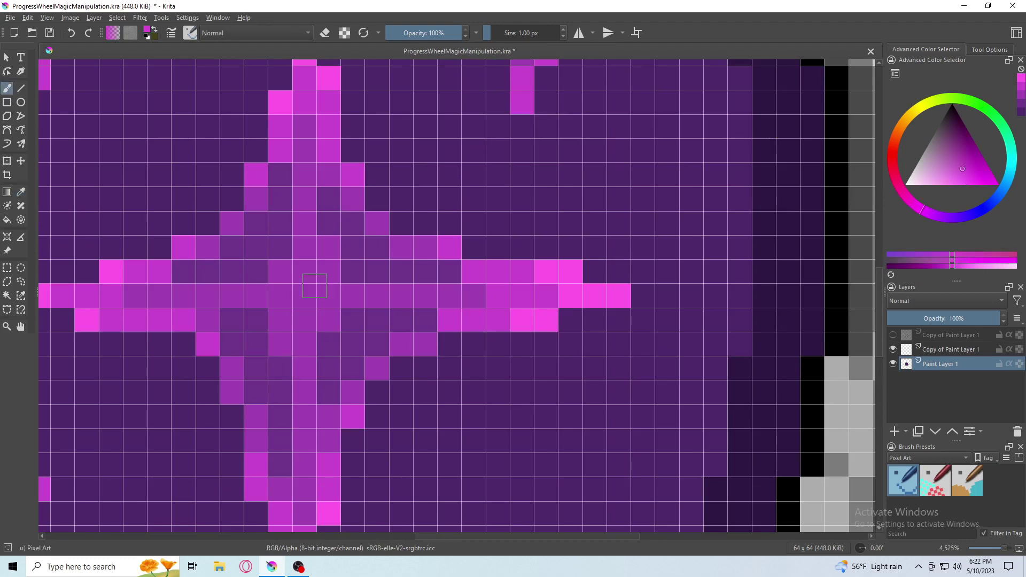
Choose a different magenta-purple shade in the Advanced Color Selector.
scroll(241, 320, down, 5)
scroll(209, 289, up, 5)
scroll(317, 412, down, 1)
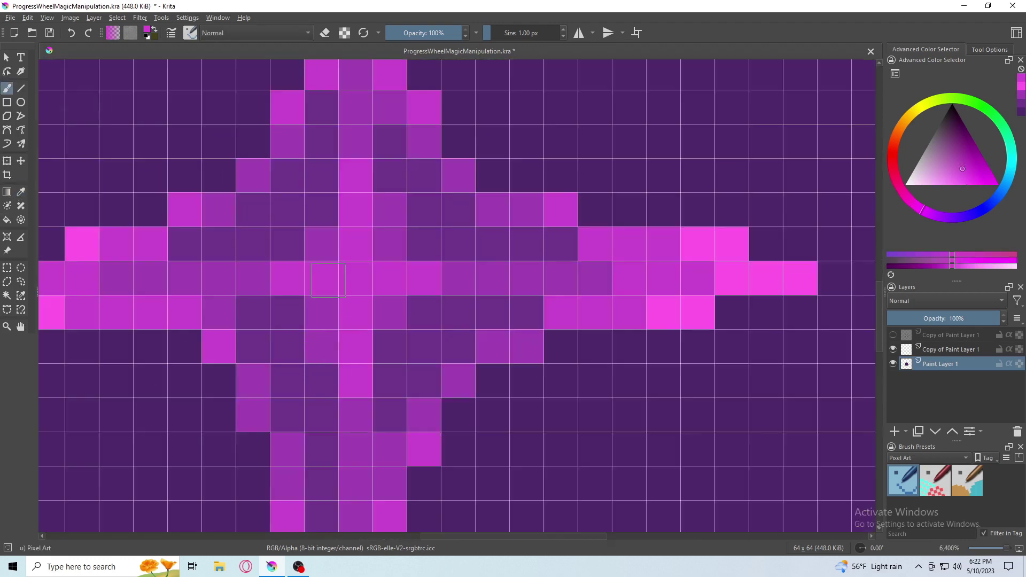
scroll(332, 369, down, 5)
scroll(344, 328, up, 5)
scroll(310, 394, down, 6)
scroll(324, 366, up, 5)
ctrl+click(320, 363)
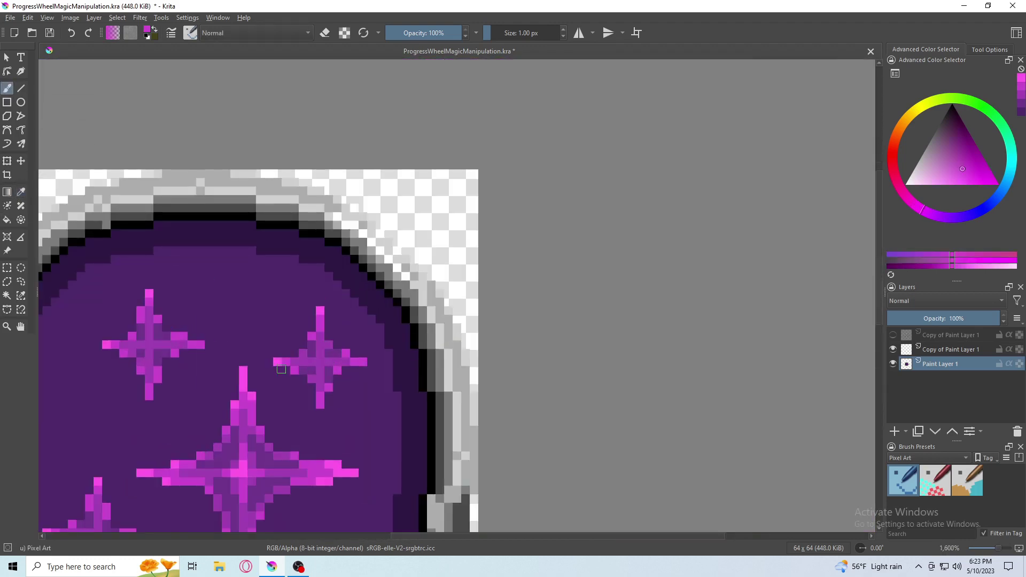
scroll(179, 328, down, 1)
scroll(189, 342, down, 3)
scroll(394, 309, up, 5)
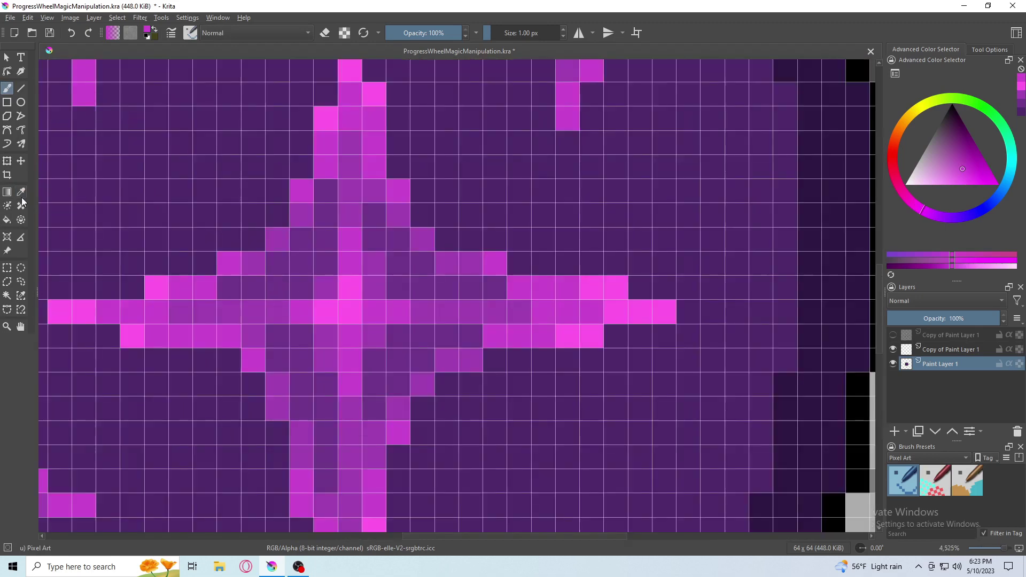